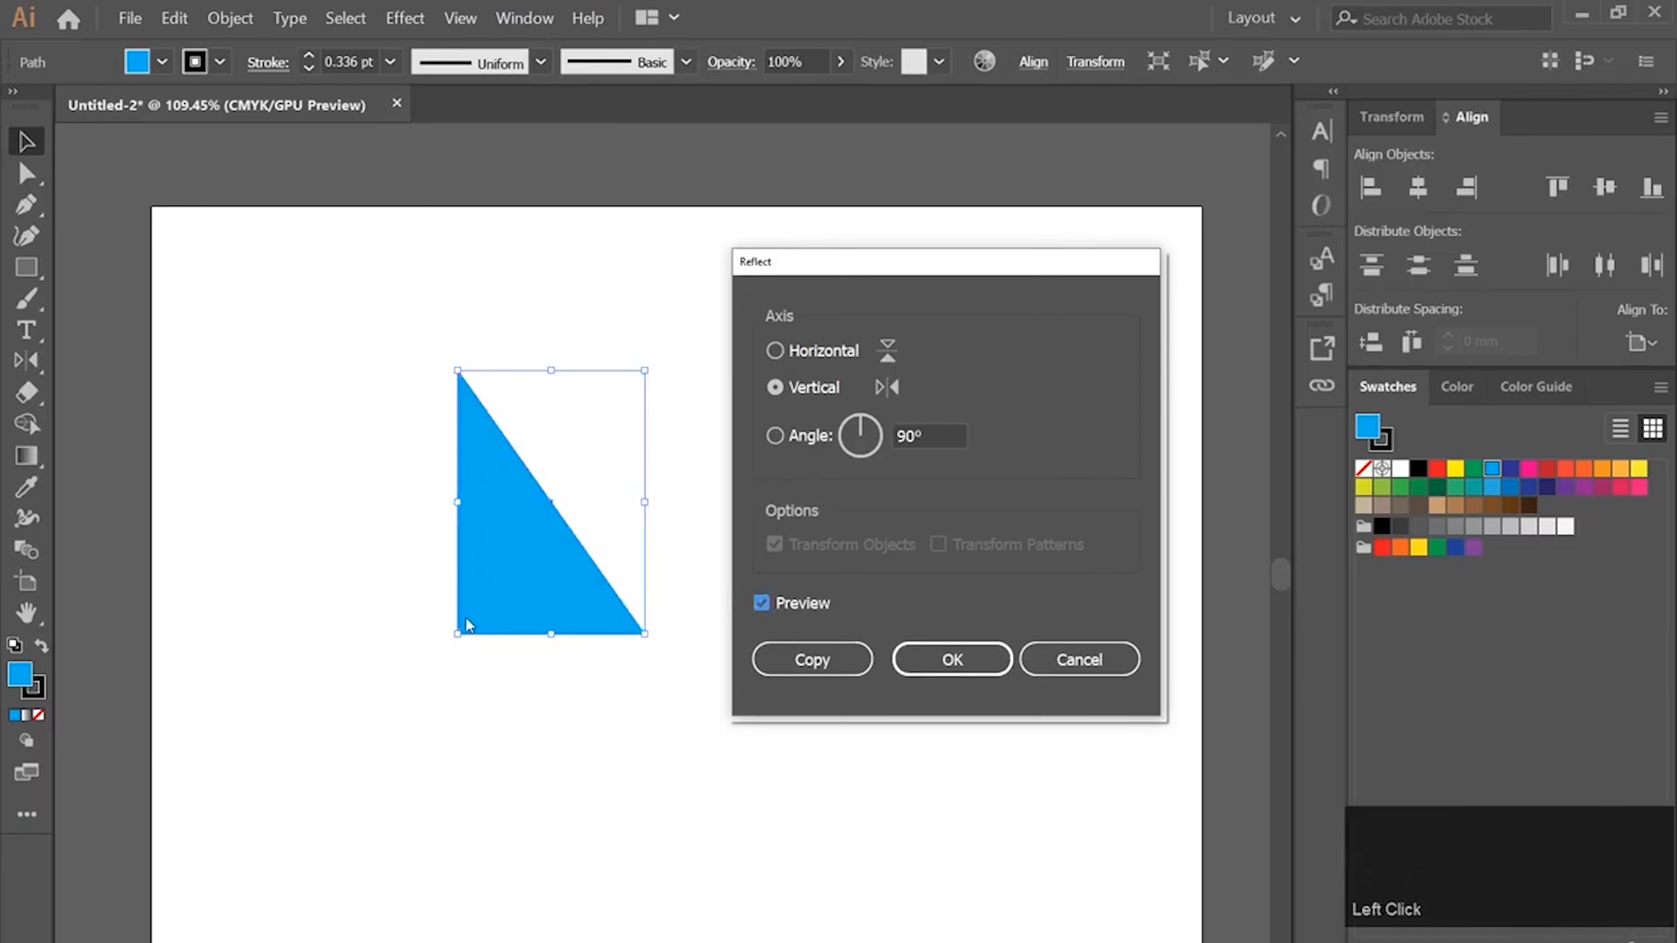
# - Compare the reflection preview on and off, apply the vertical reflection to the blue triangle, and undo it
pyautogui.click(761, 604)
pyautogui.click(761, 604)
pyautogui.click(761, 603)
pyautogui.click(761, 603)
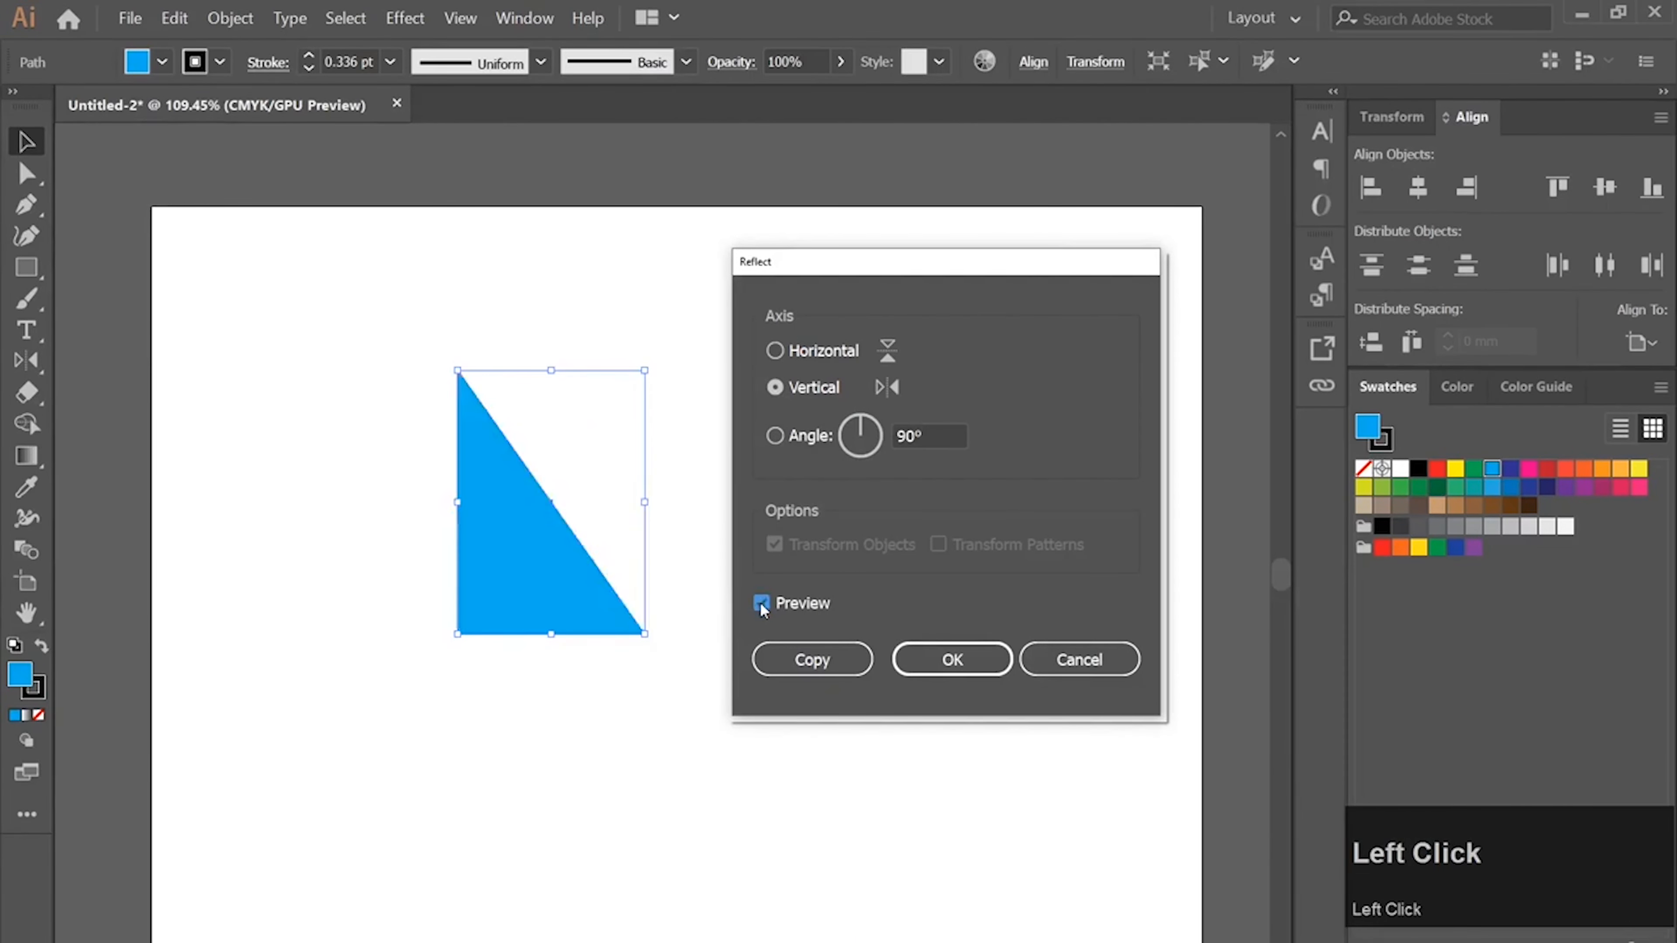
pyautogui.click(959, 659)
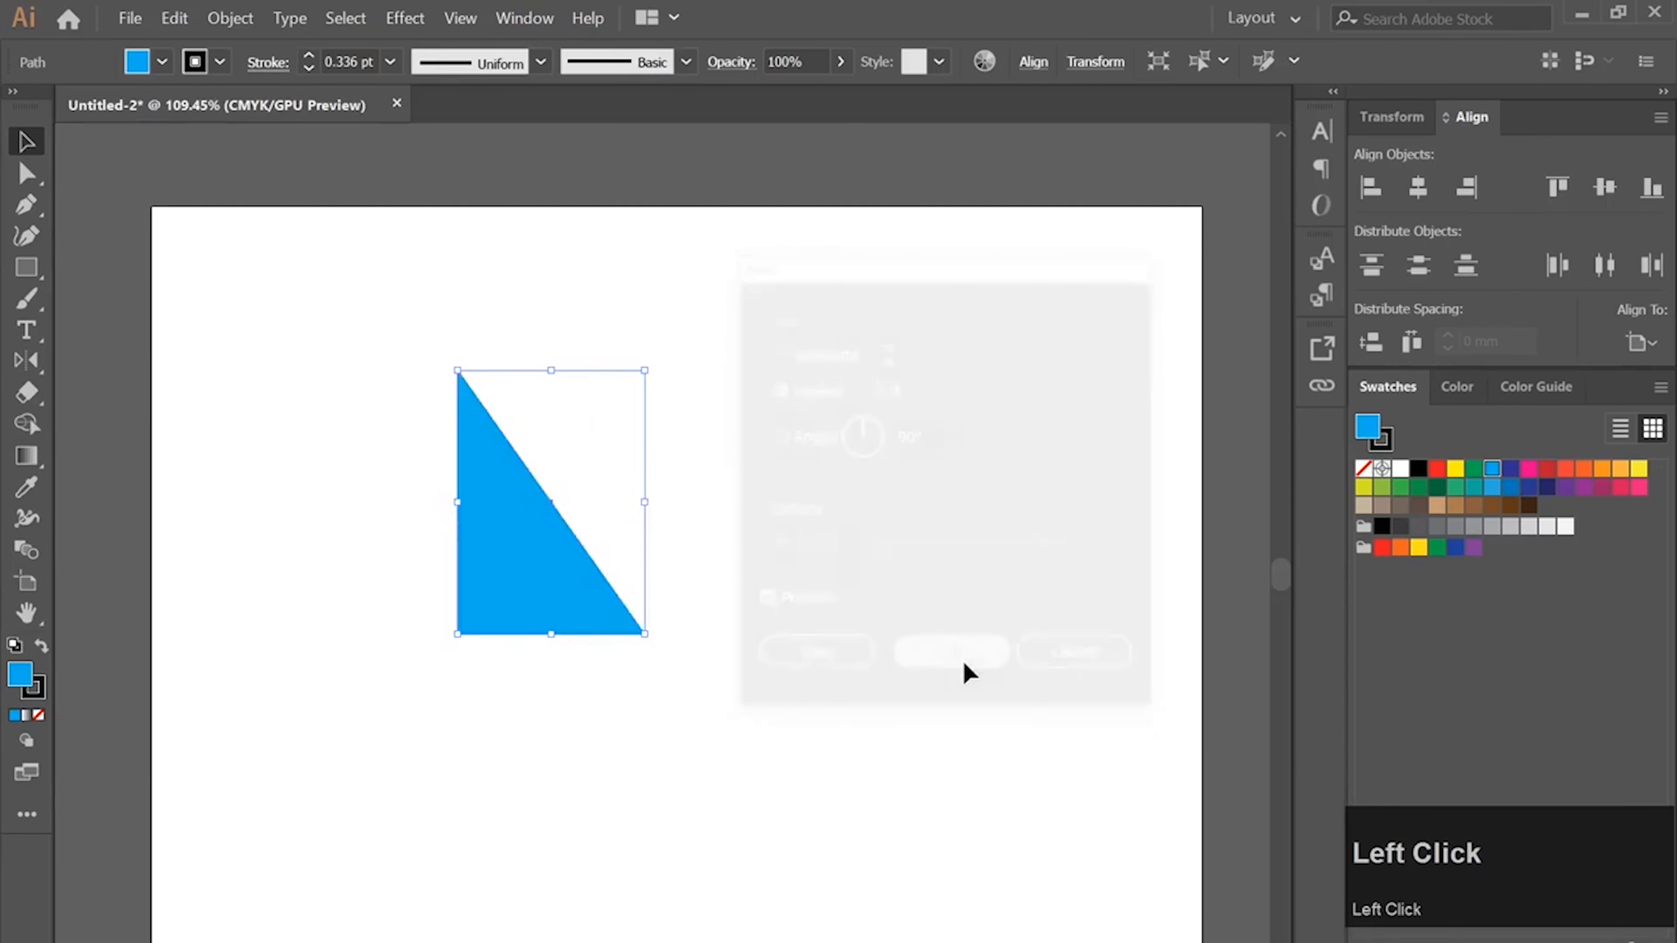
pyautogui.click(775, 572)
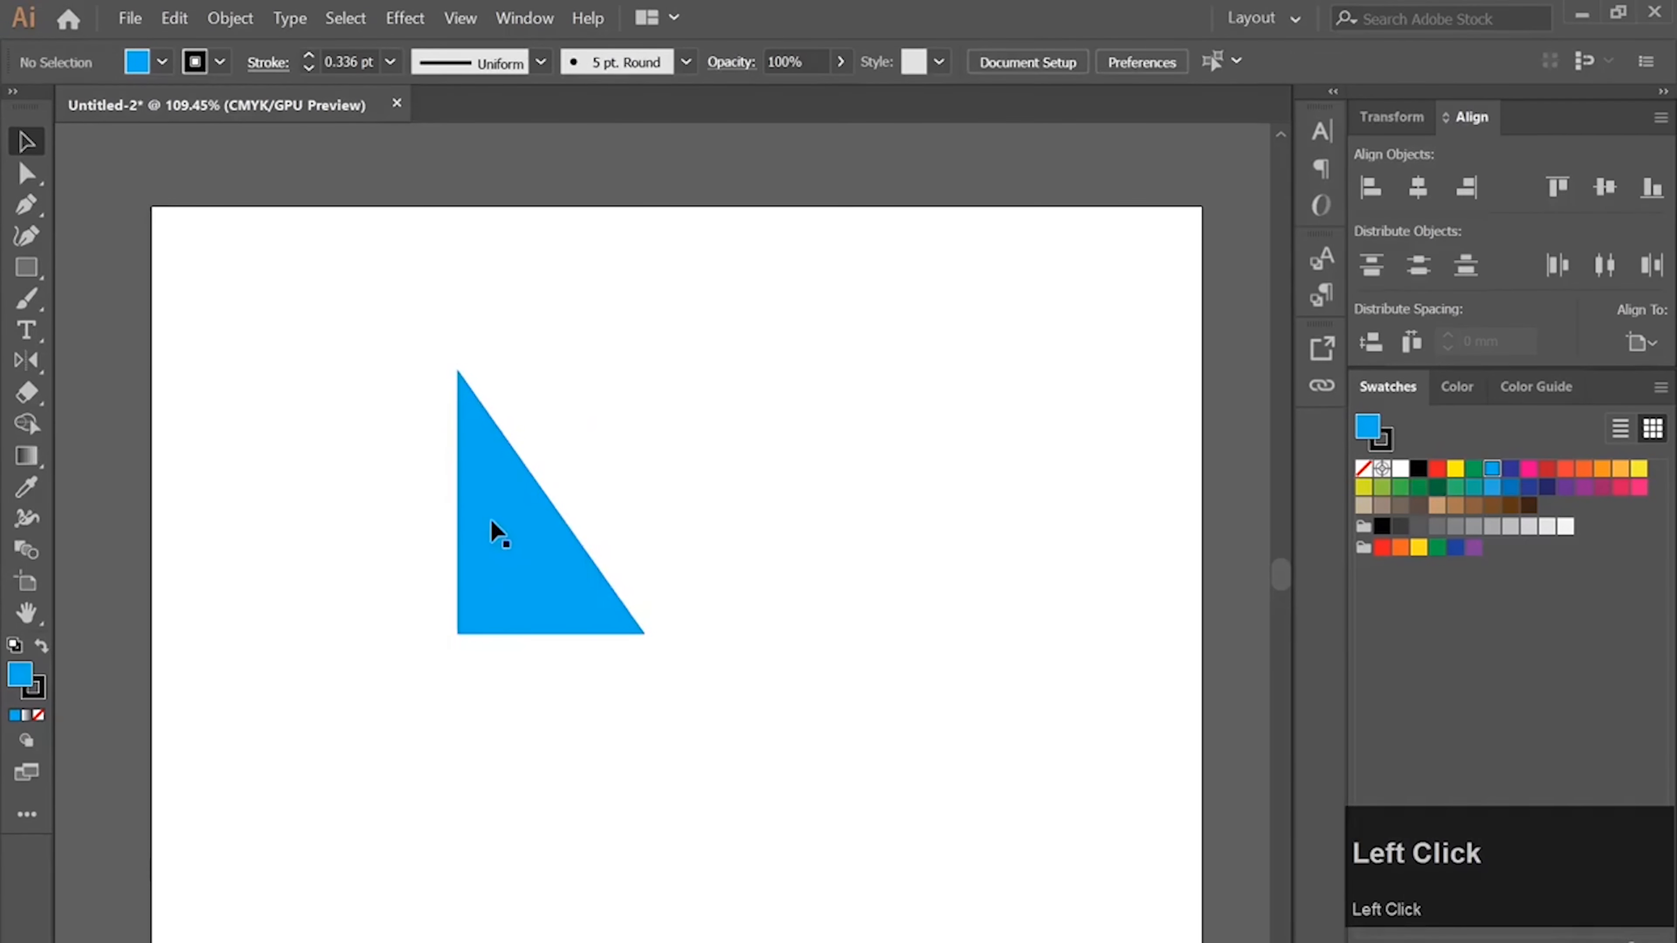
pyautogui.hotkey('ctrl', 'z')
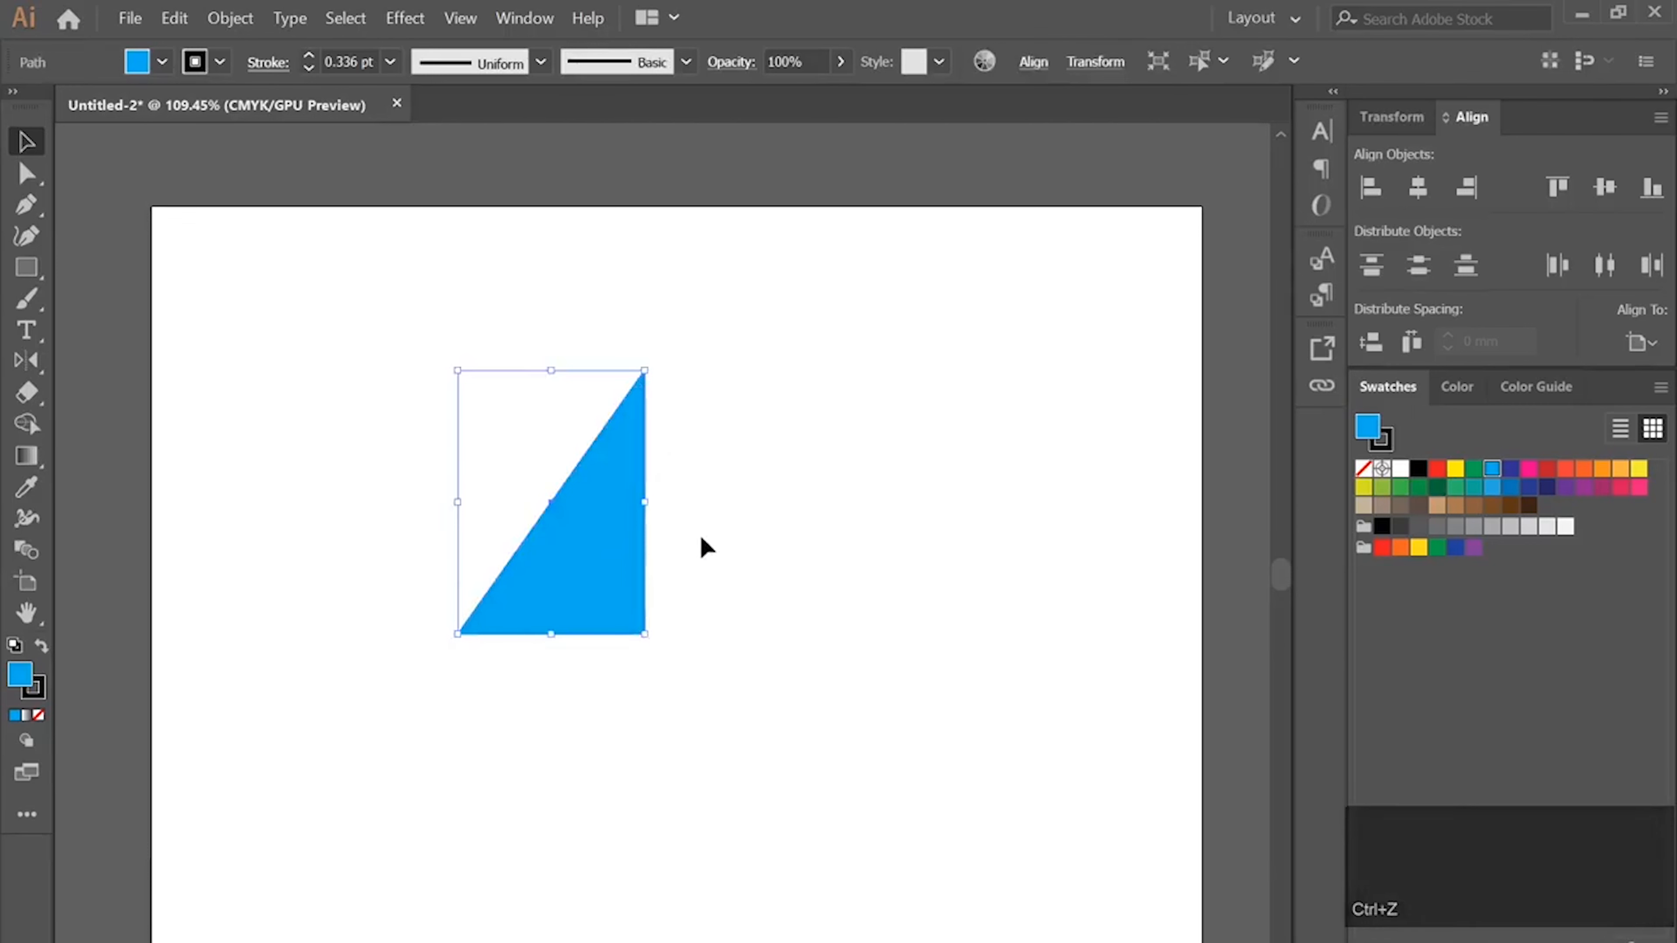
# - Reflect the blue triangle across the vertical axis and move it slightly right and down on the artboard
pyautogui.rightClick(657, 542)
pyautogui.rightClick(602, 552)
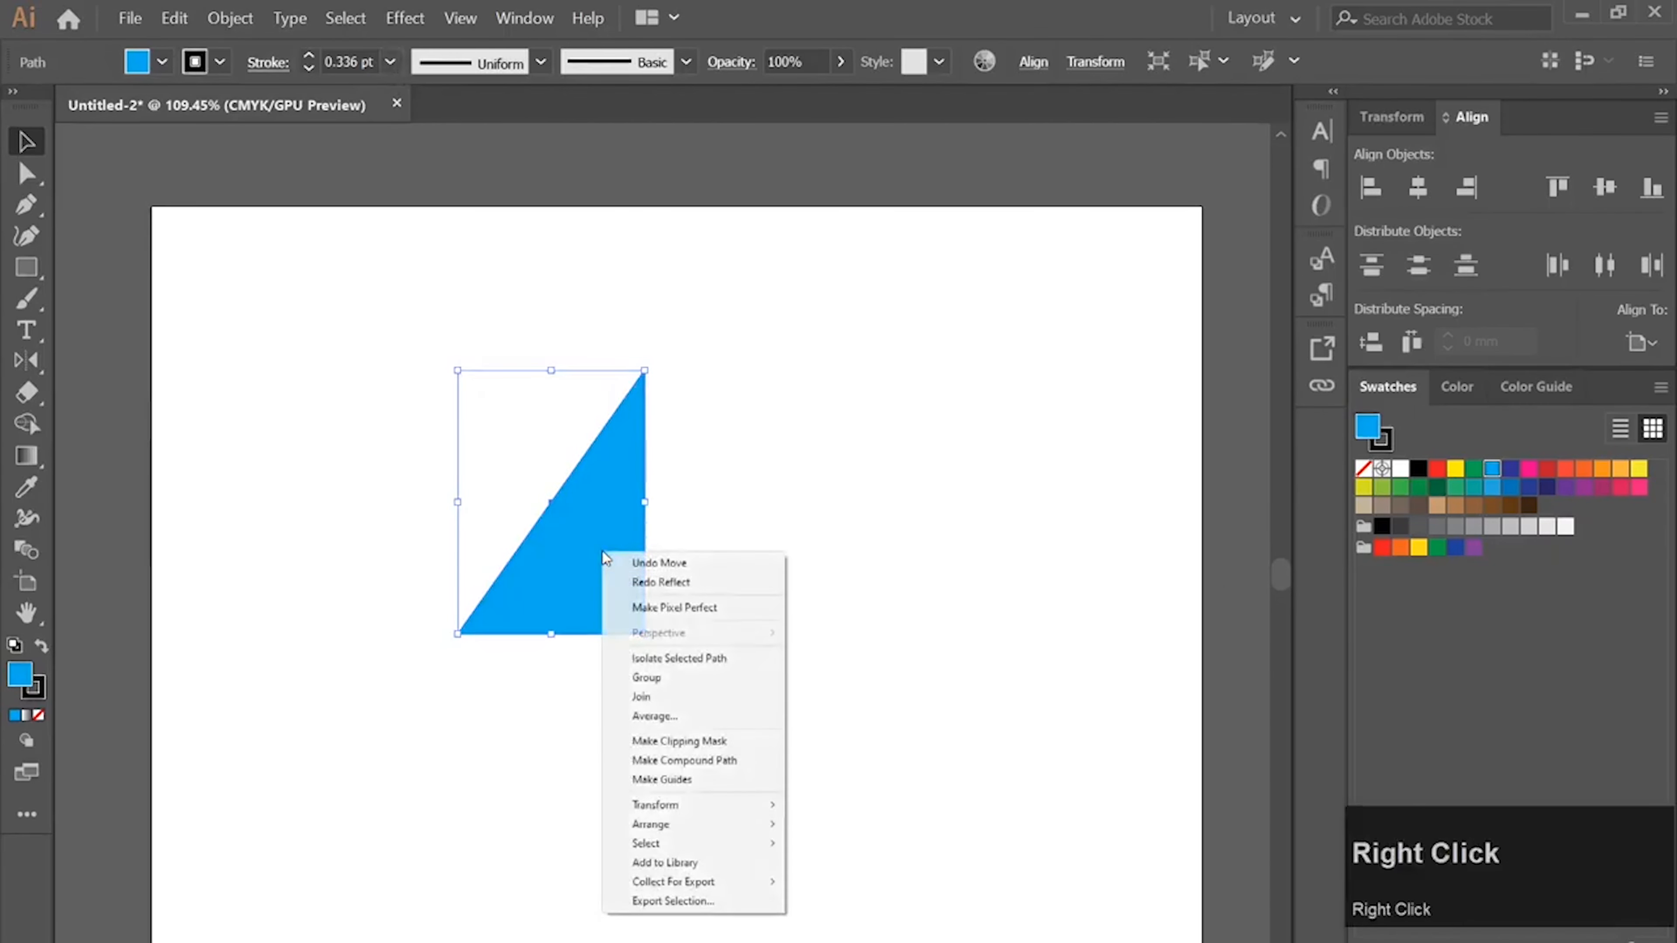
pyautogui.click(733, 804)
pyautogui.click(862, 875)
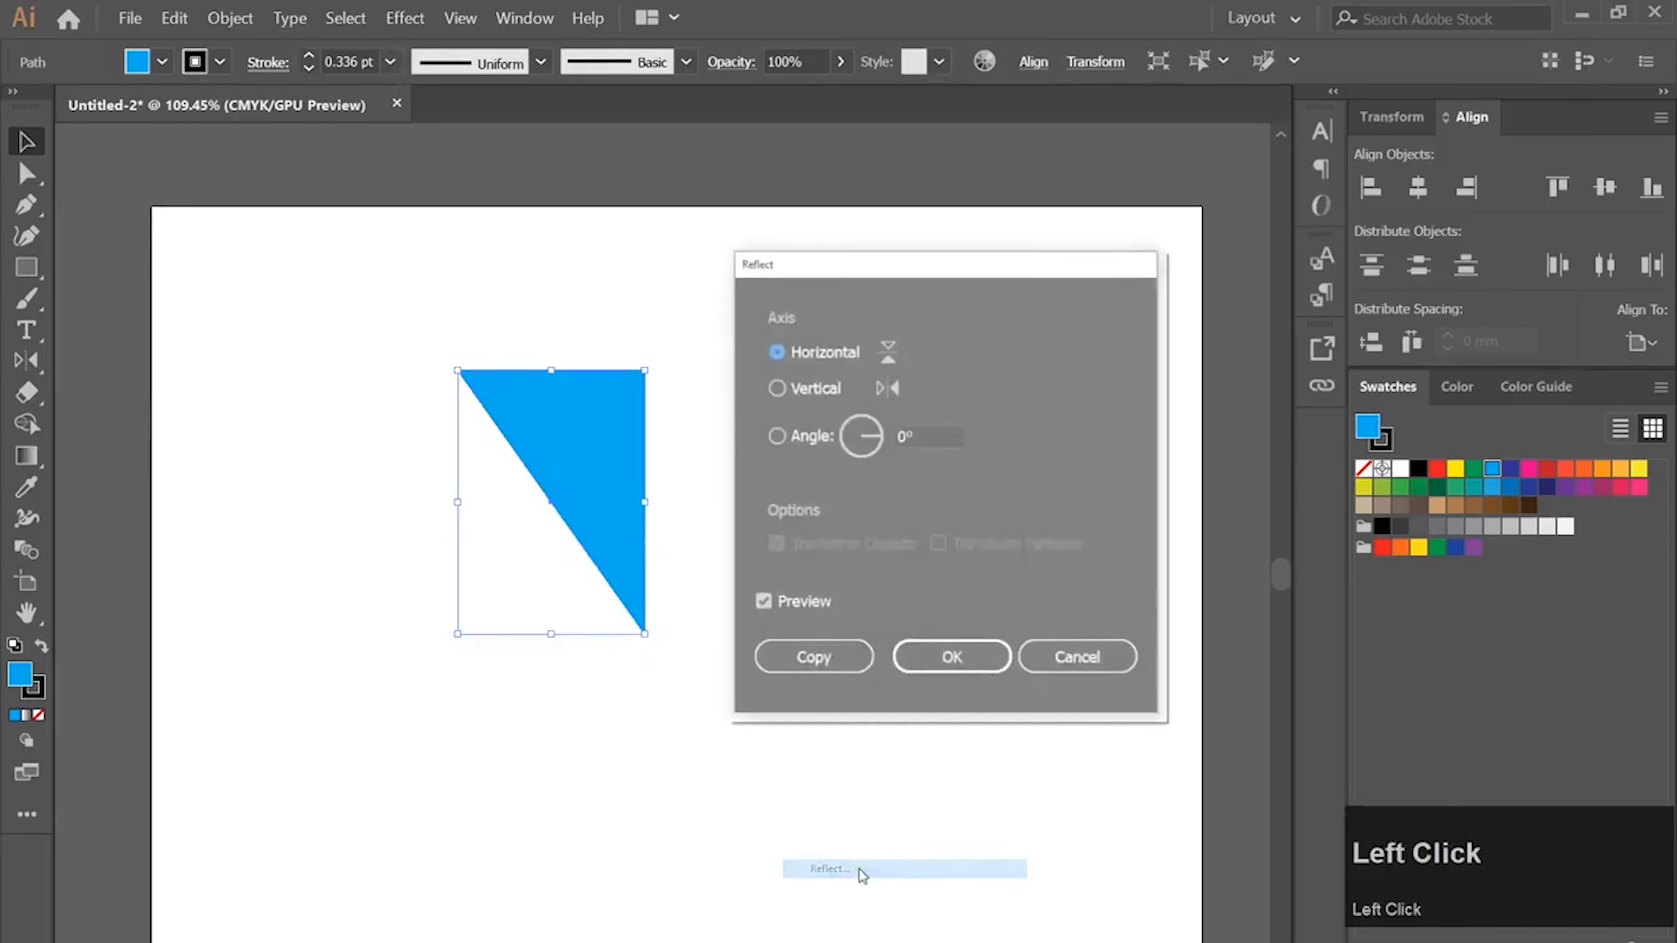
pyautogui.click(793, 388)
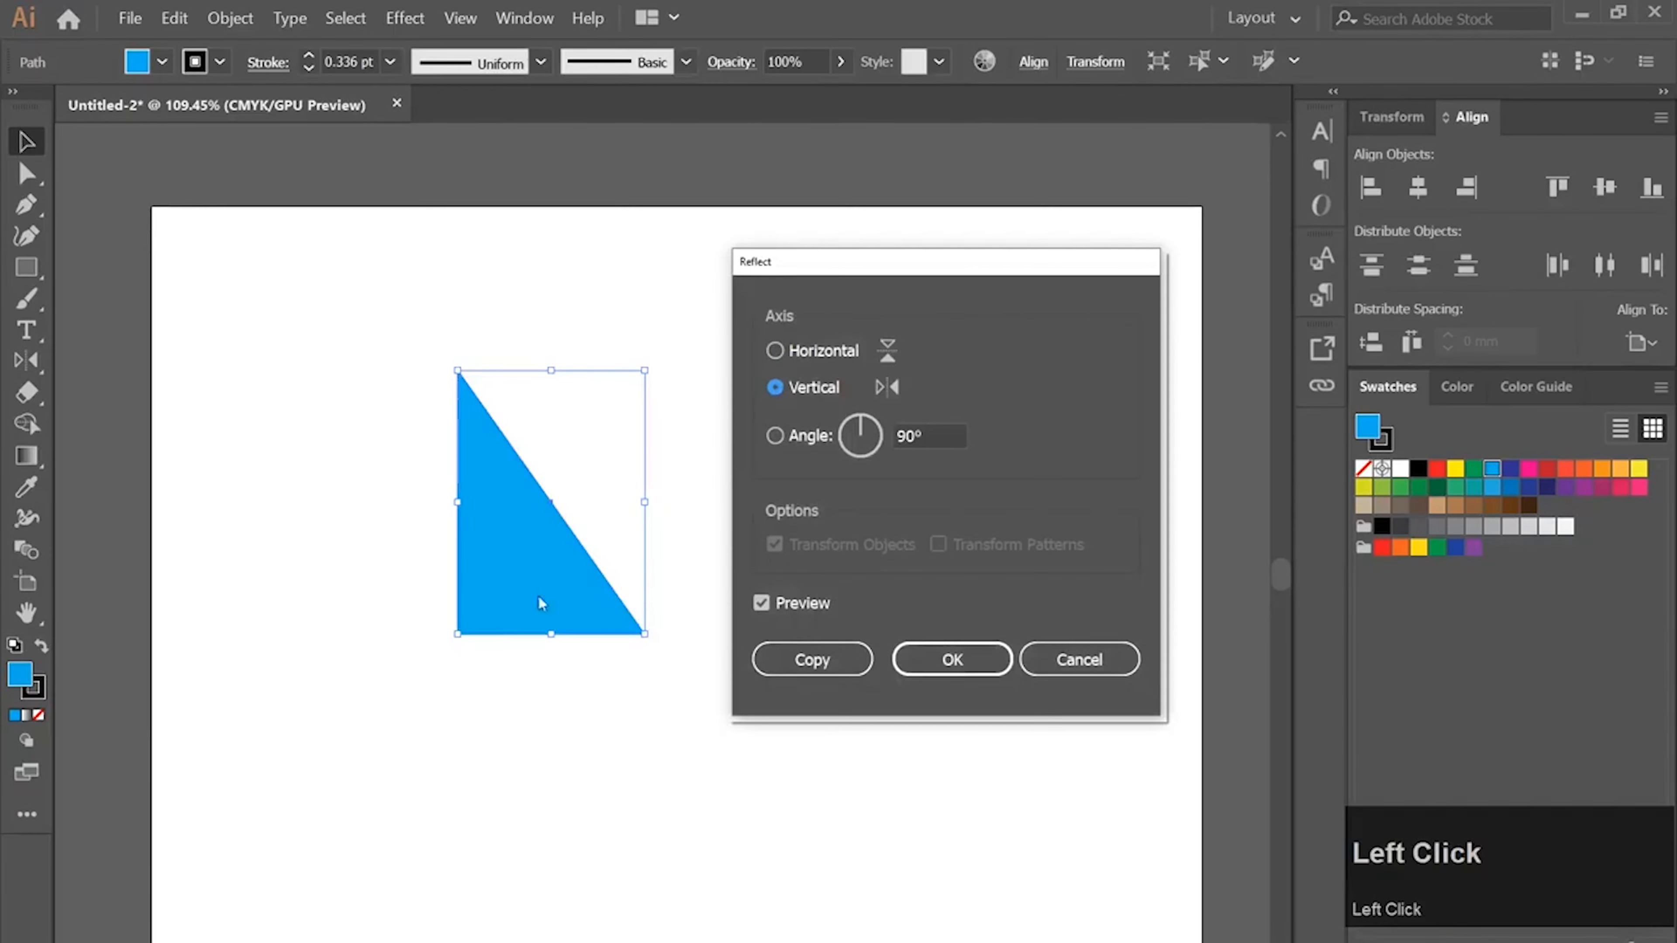
pyautogui.click(987, 662)
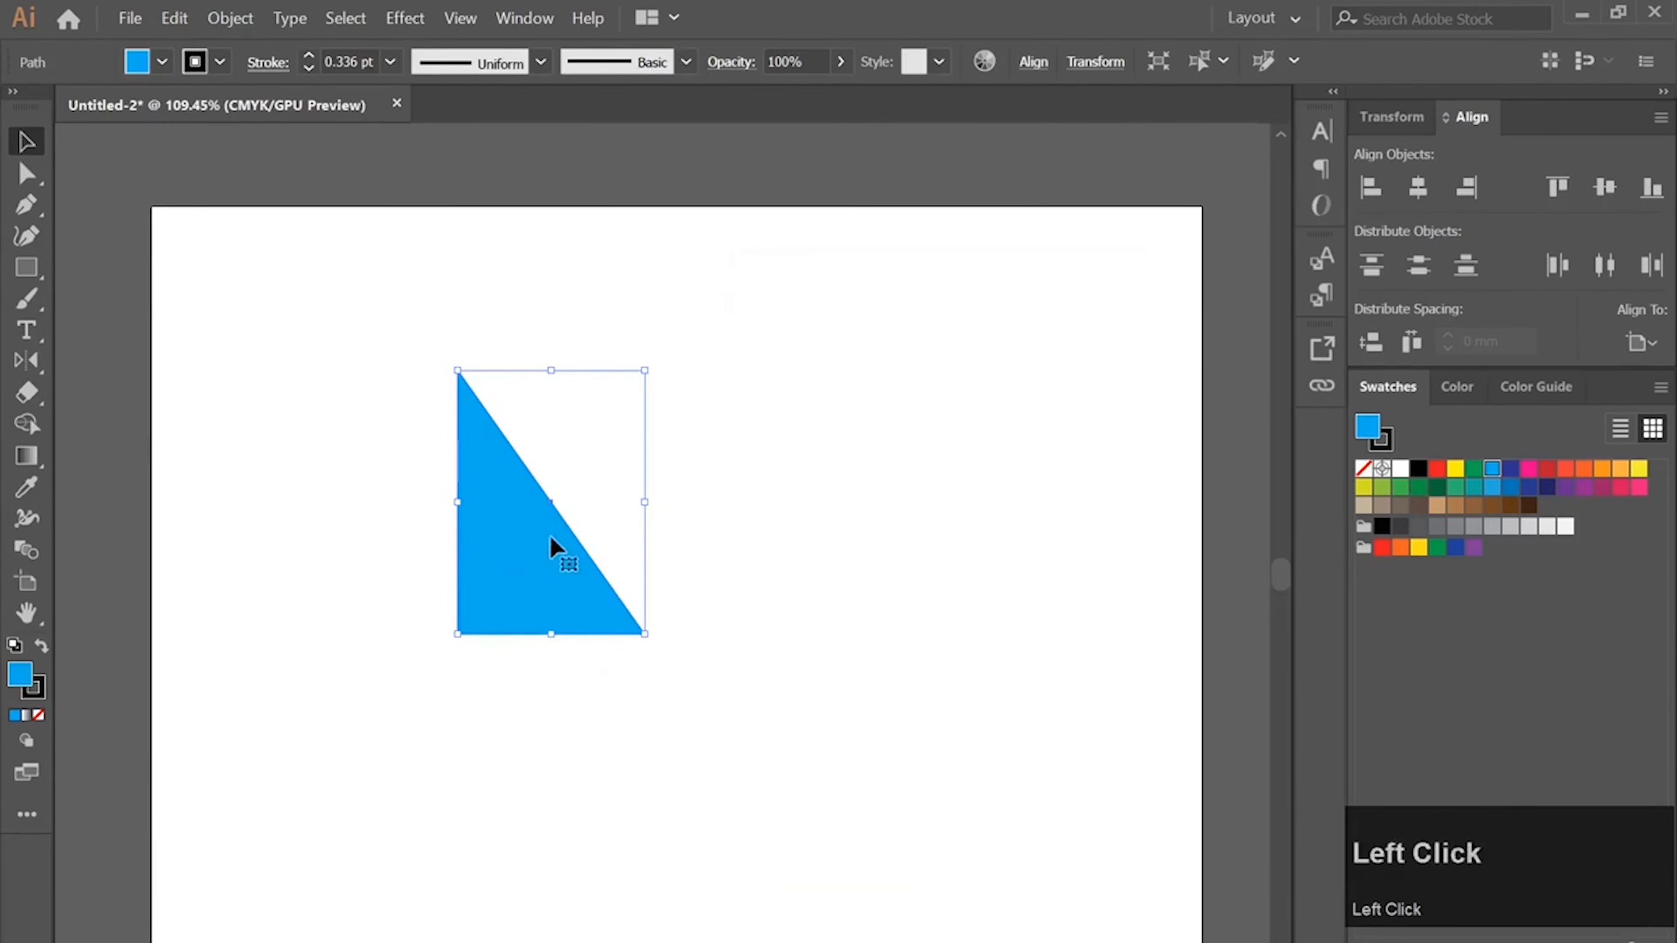
pyautogui.moveTo(549, 537); pyautogui.dragTo(644, 578)
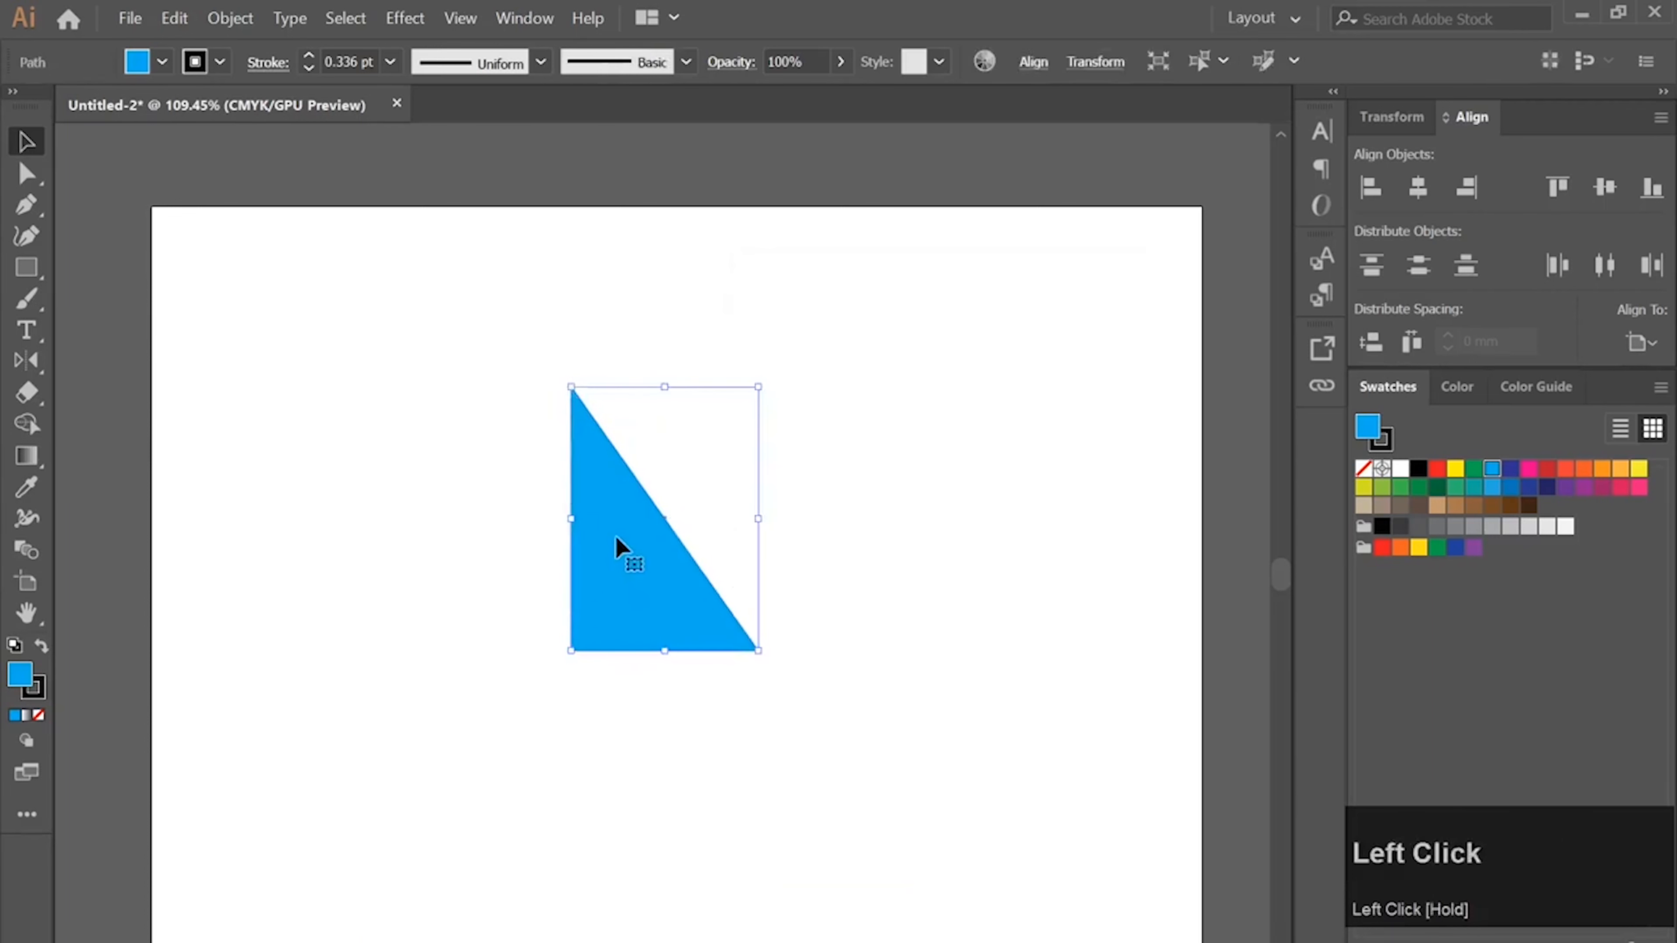
# - Create a mirrored copy of the triangle across the vertical axis, checking the preview on and off
pyautogui.rightClick(601, 486)
pyautogui.moveTo(732, 750)
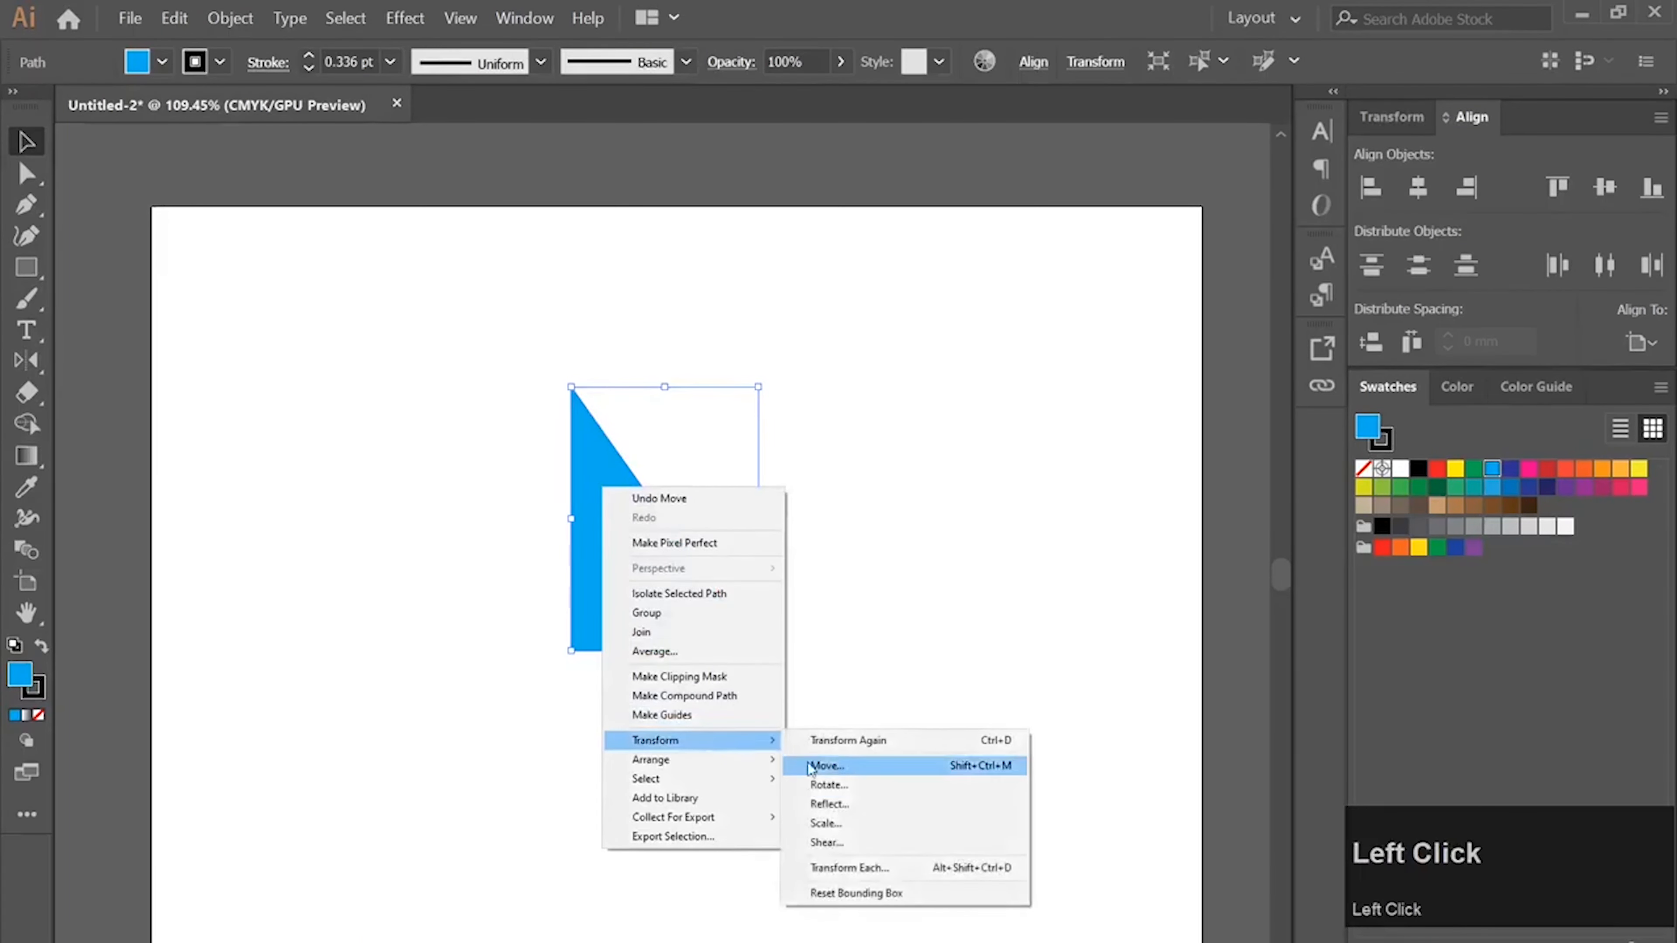
pyautogui.click(830, 803)
pyautogui.moveTo(855, 271); pyautogui.dragTo(931, 191)
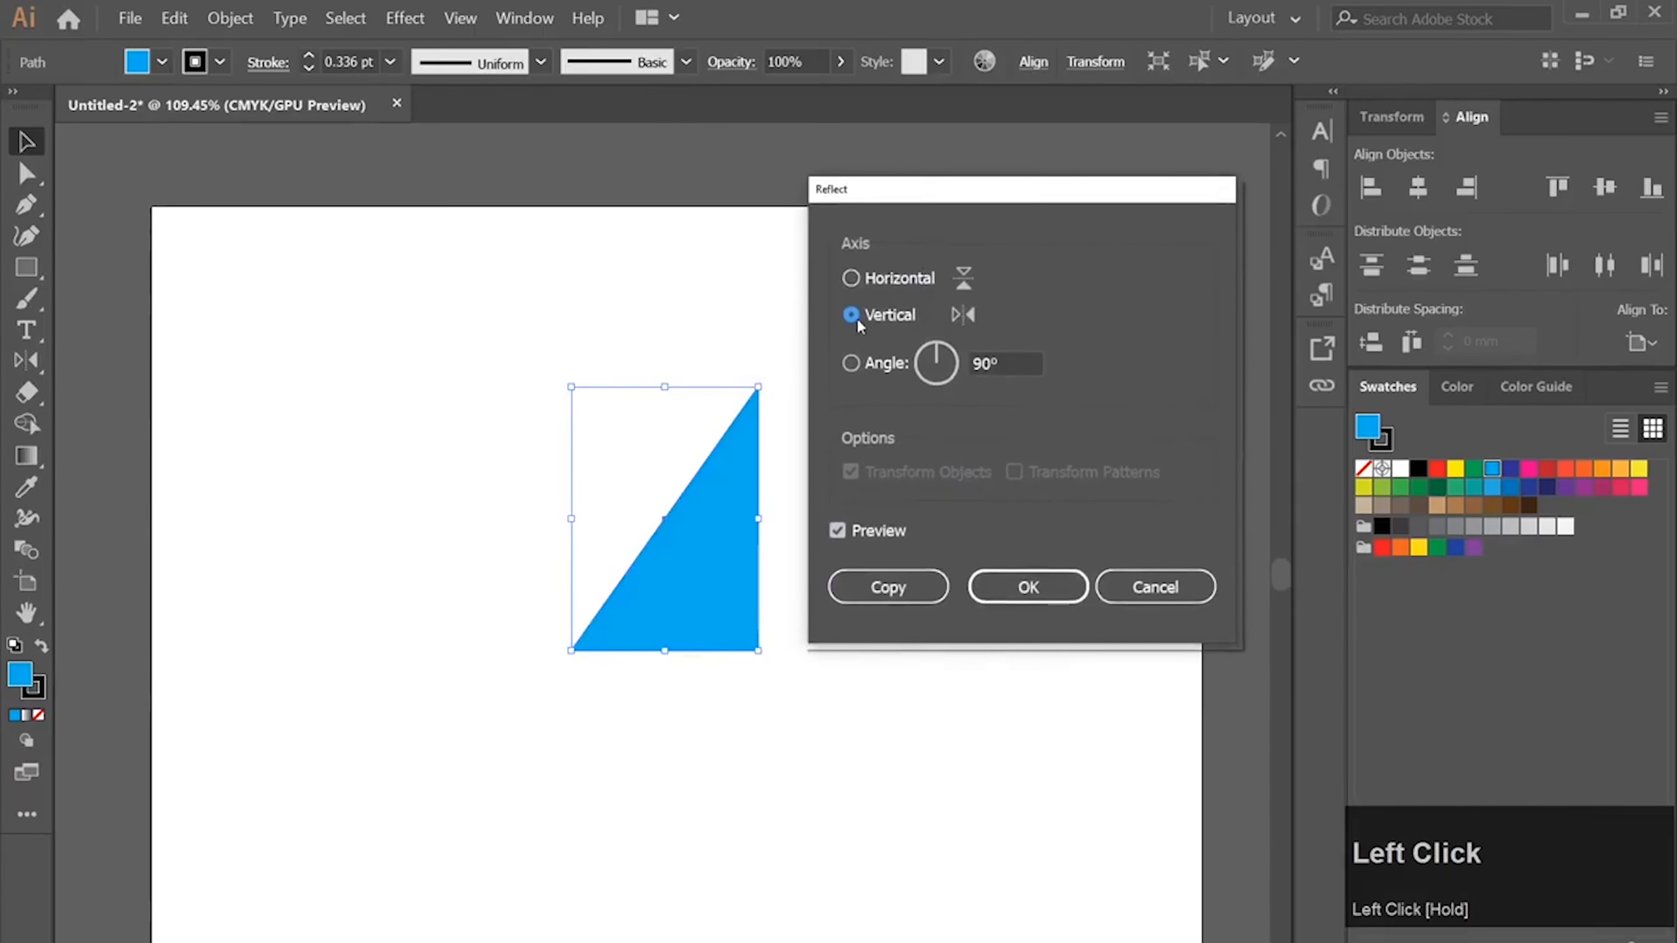
pyautogui.click(837, 531)
pyautogui.click(837, 532)
pyautogui.click(837, 532)
pyautogui.click(837, 531)
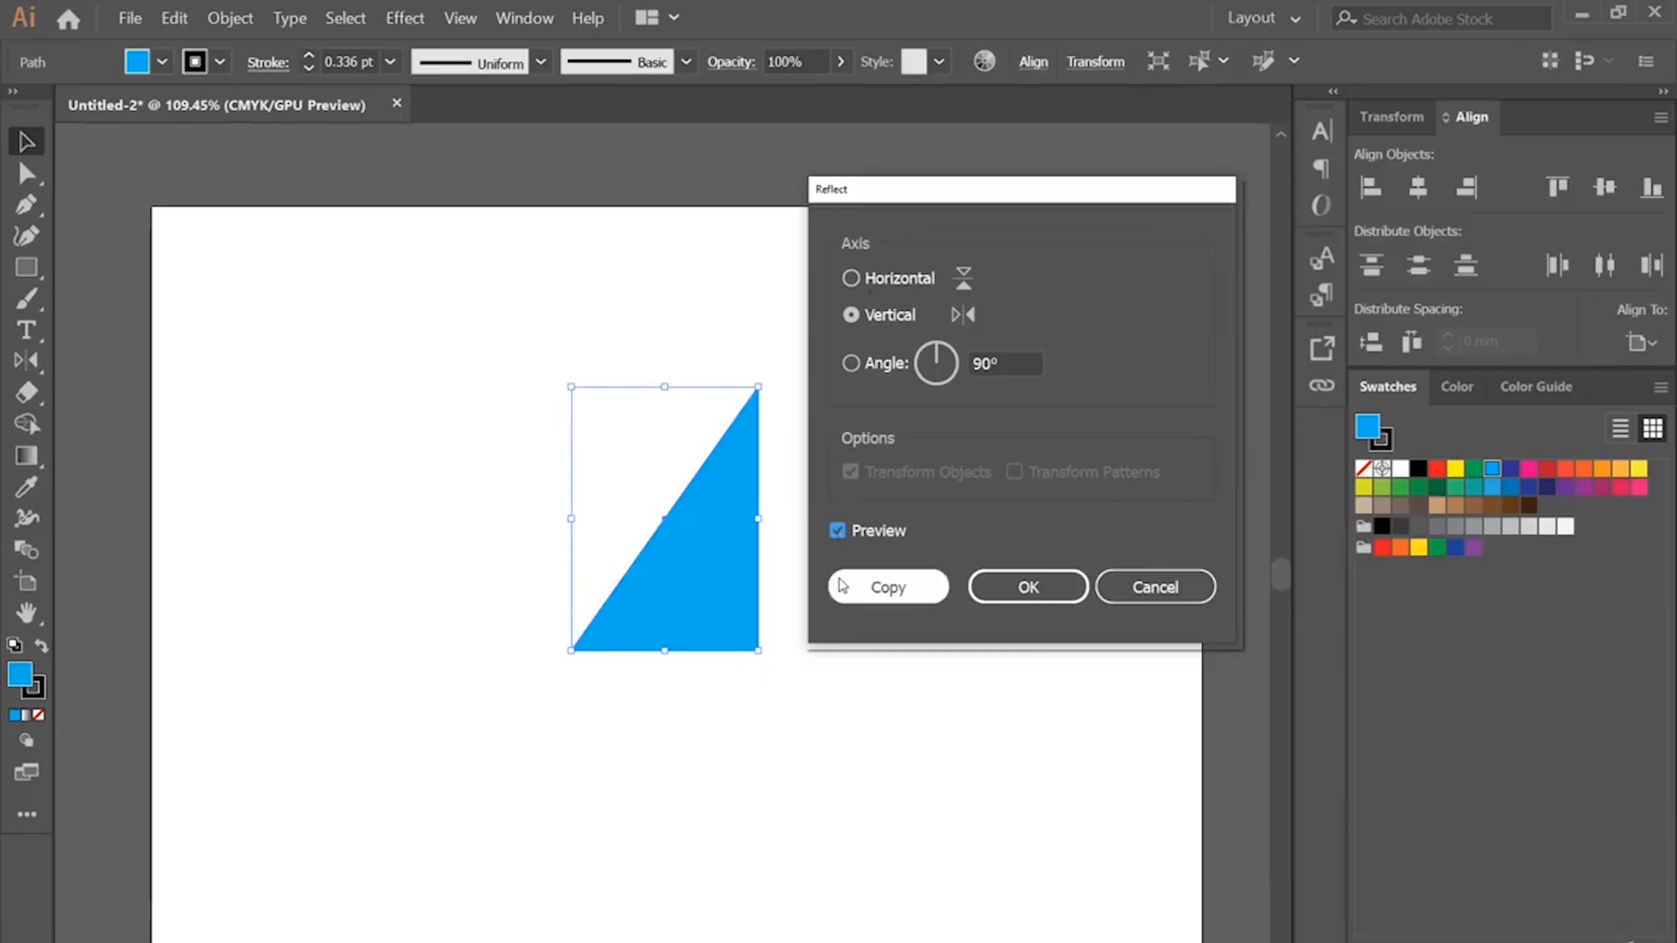
pyautogui.click(888, 587)
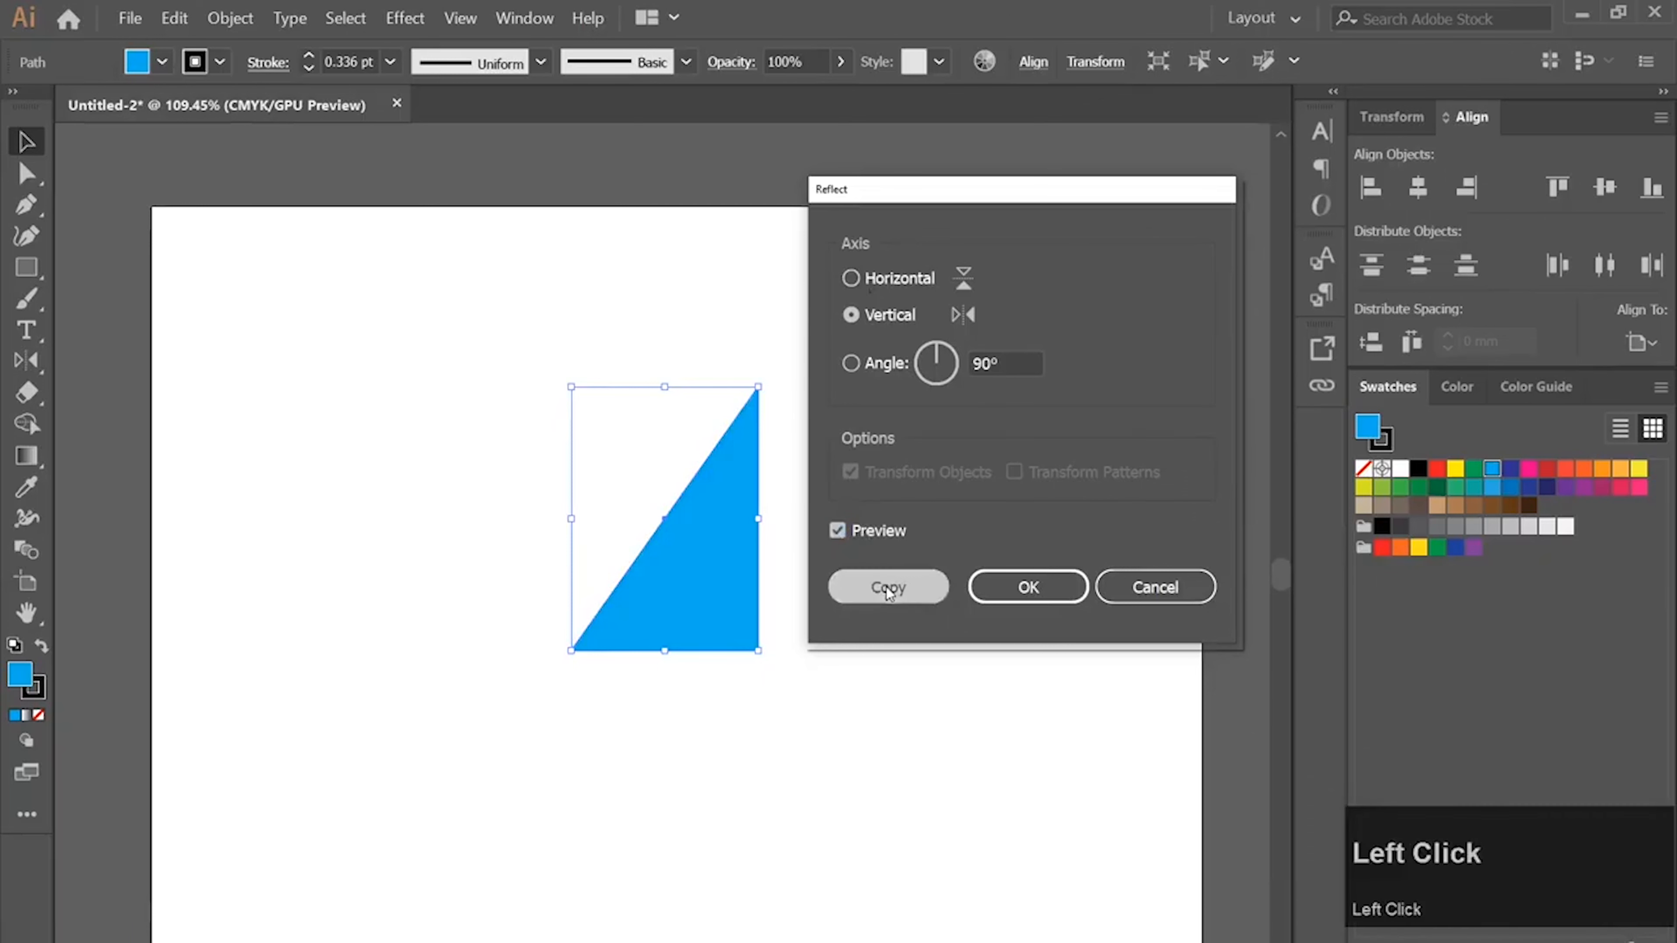
# - Try moving the original triangle left to separate it from the mirrored copy, and undo the move
pyautogui.click(809, 540)
pyautogui.click(606, 483)
pyautogui.moveTo(628, 499); pyautogui.dragTo(505, 490)
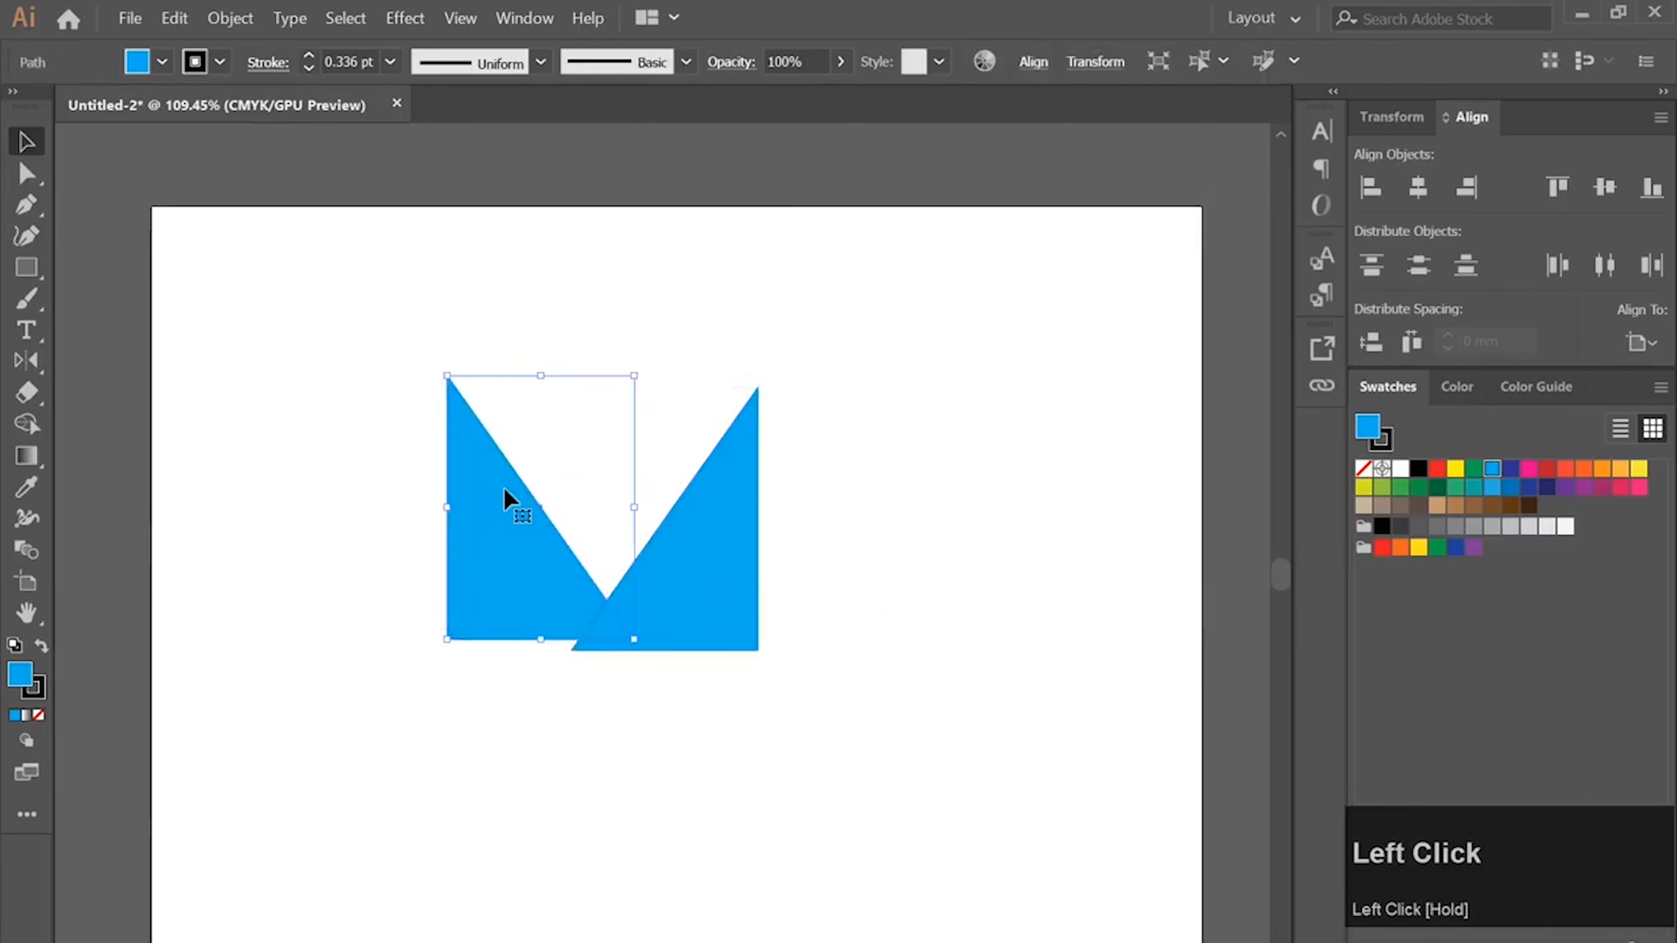
pyautogui.hotkey('ctrl', 'z')
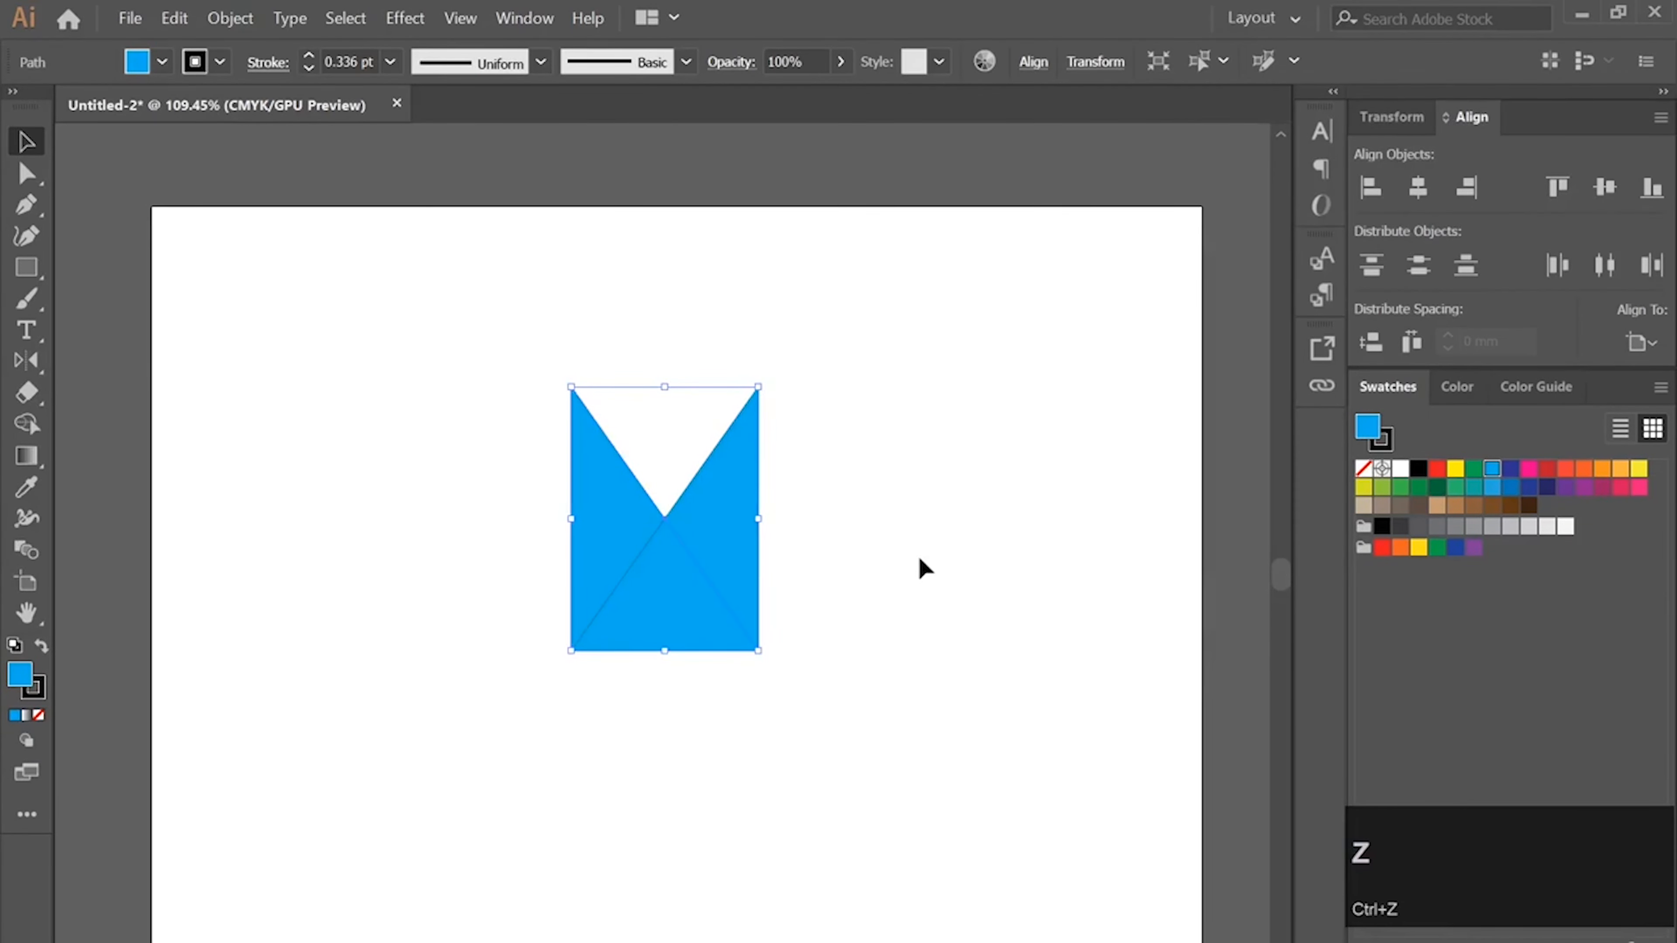
# - Move the original triangle to the other side of its mirrored copy so their vertical edges face each other
pyautogui.click(919, 559)
pyautogui.click(610, 516)
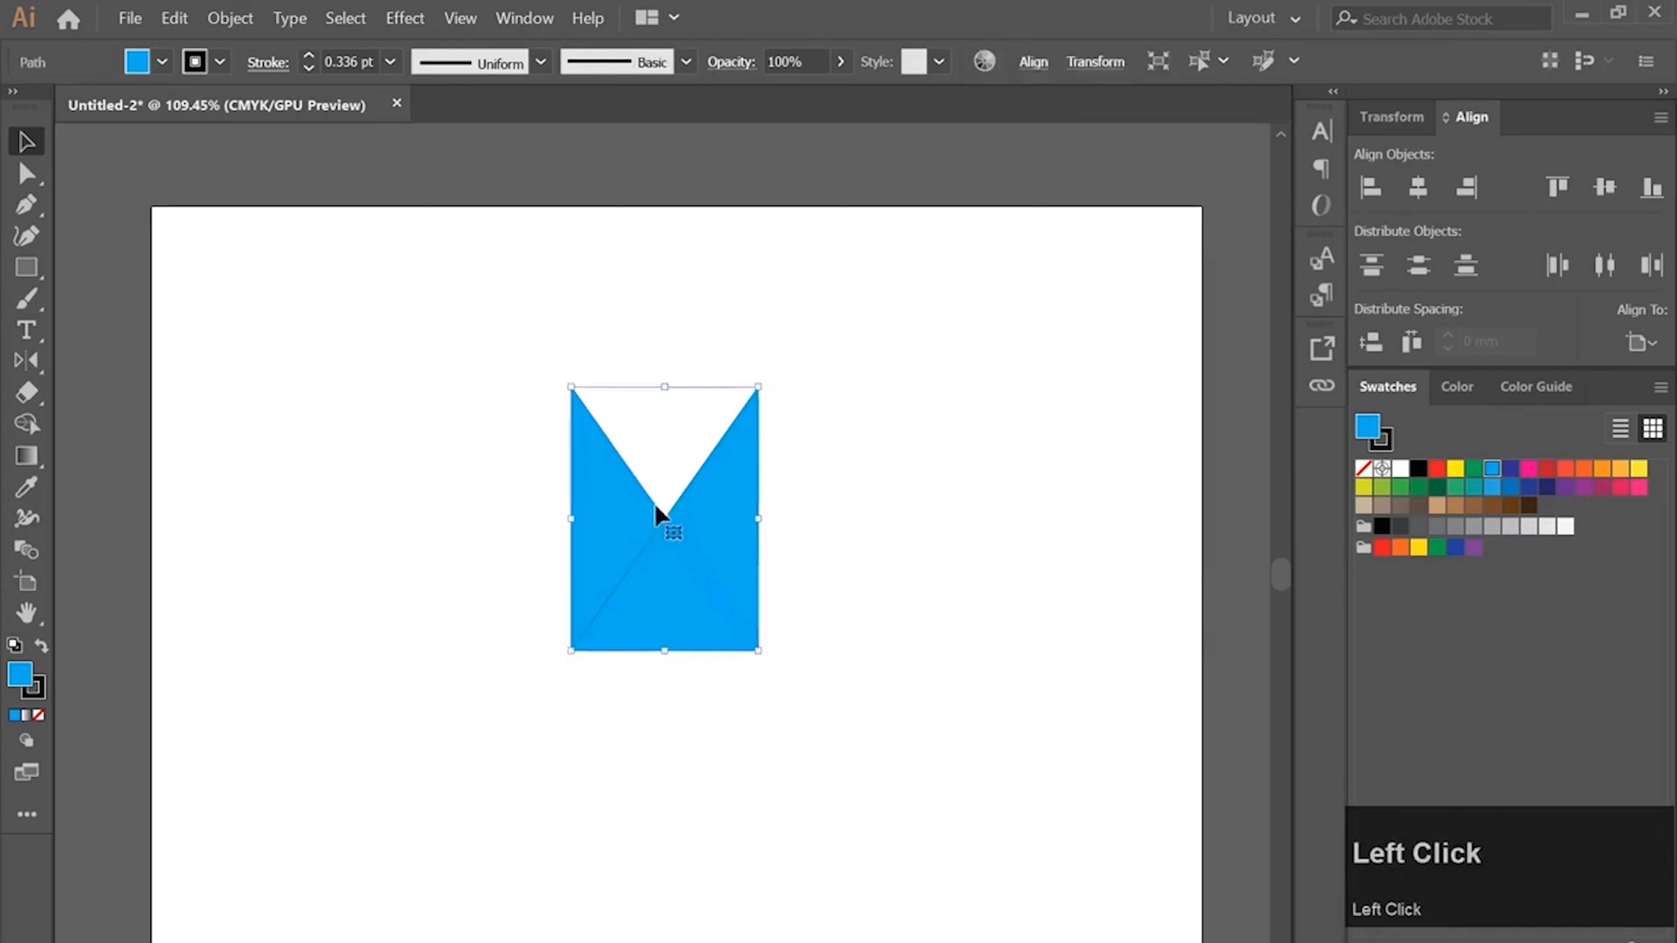
pyautogui.moveTo(592, 495); pyautogui.dragTo(804, 494)
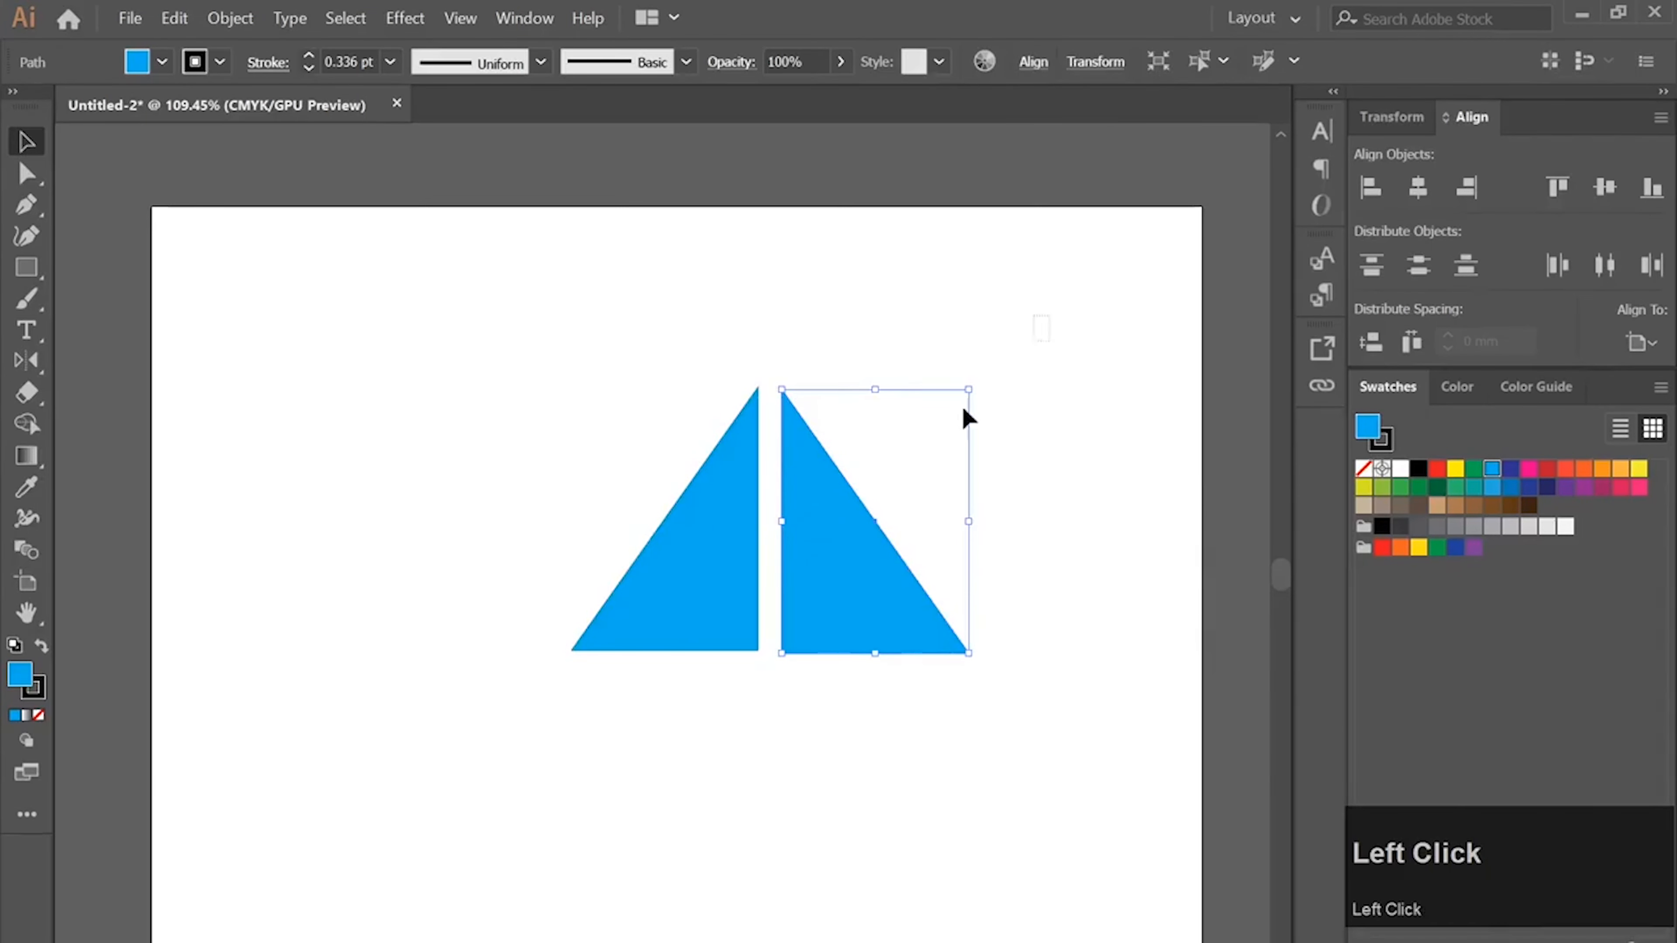
pyautogui.moveTo(967, 417); pyautogui.dragTo(528, 722)
pyautogui.moveTo(887, 603); pyautogui.dragTo(773, 597)
pyautogui.click(1002, 514)
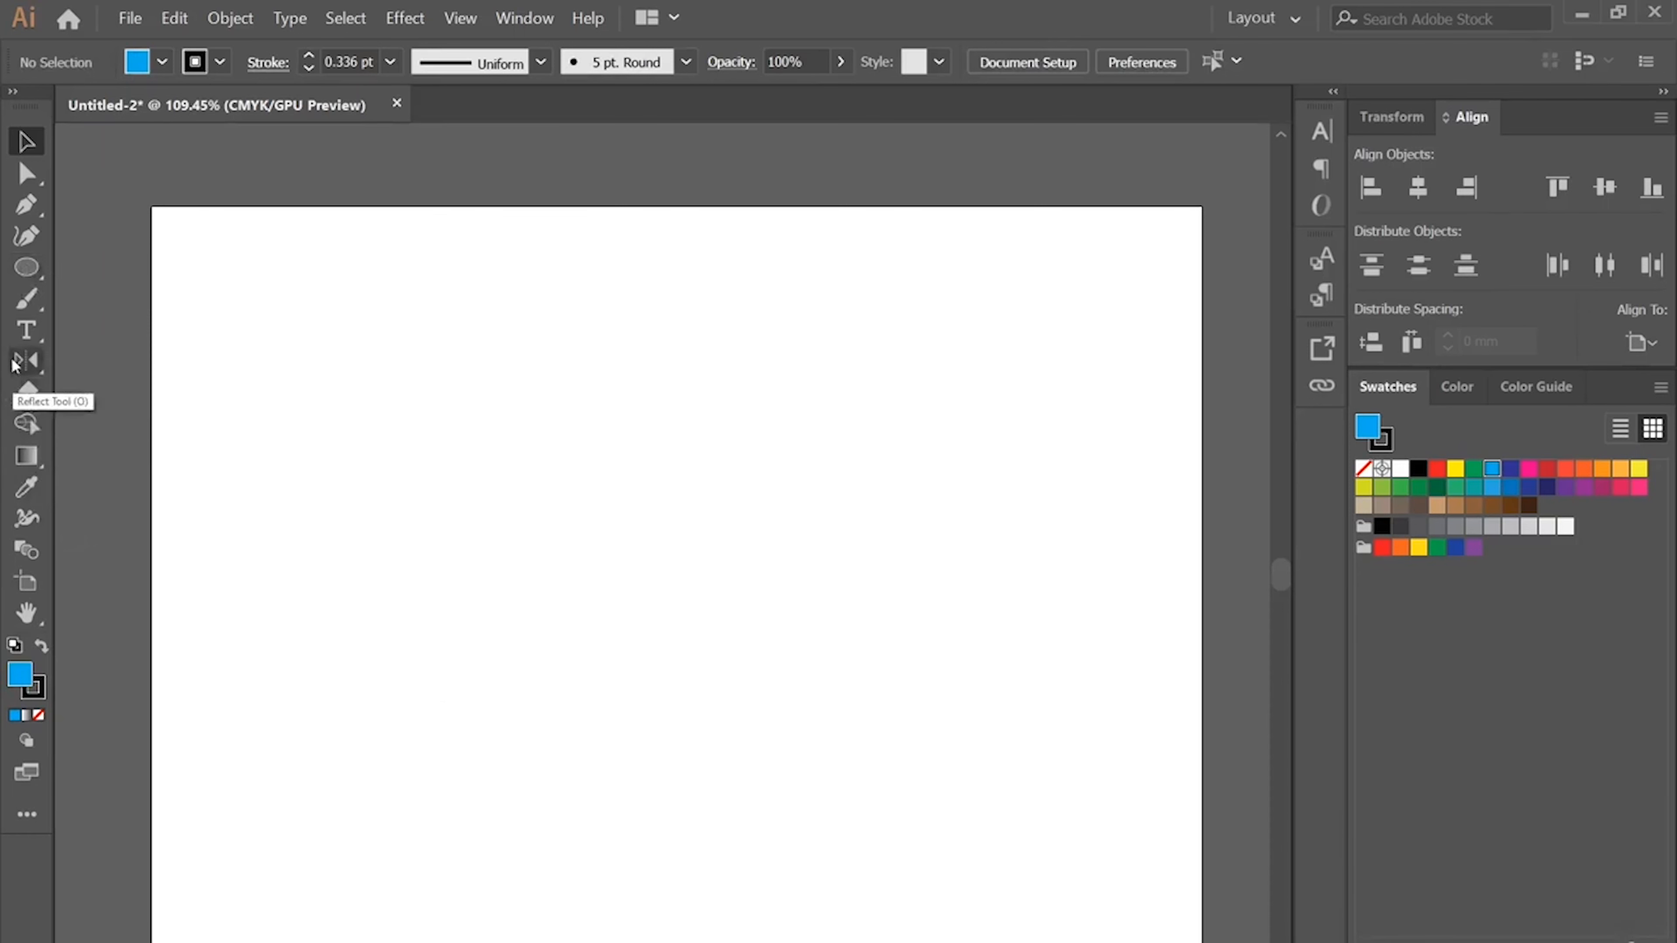
# - Draw two overlapping circles, the second one larger, and fill the larger circle with pink
pyautogui.click(27, 267)
pyautogui.moveTo(379, 383); pyautogui.dragTo(613, 618)
pyautogui.moveTo(562, 448); pyautogui.dragTo(831, 713)
pyautogui.press('v')
pyautogui.moveTo(737, 565); pyautogui.dragTo(698, 470)
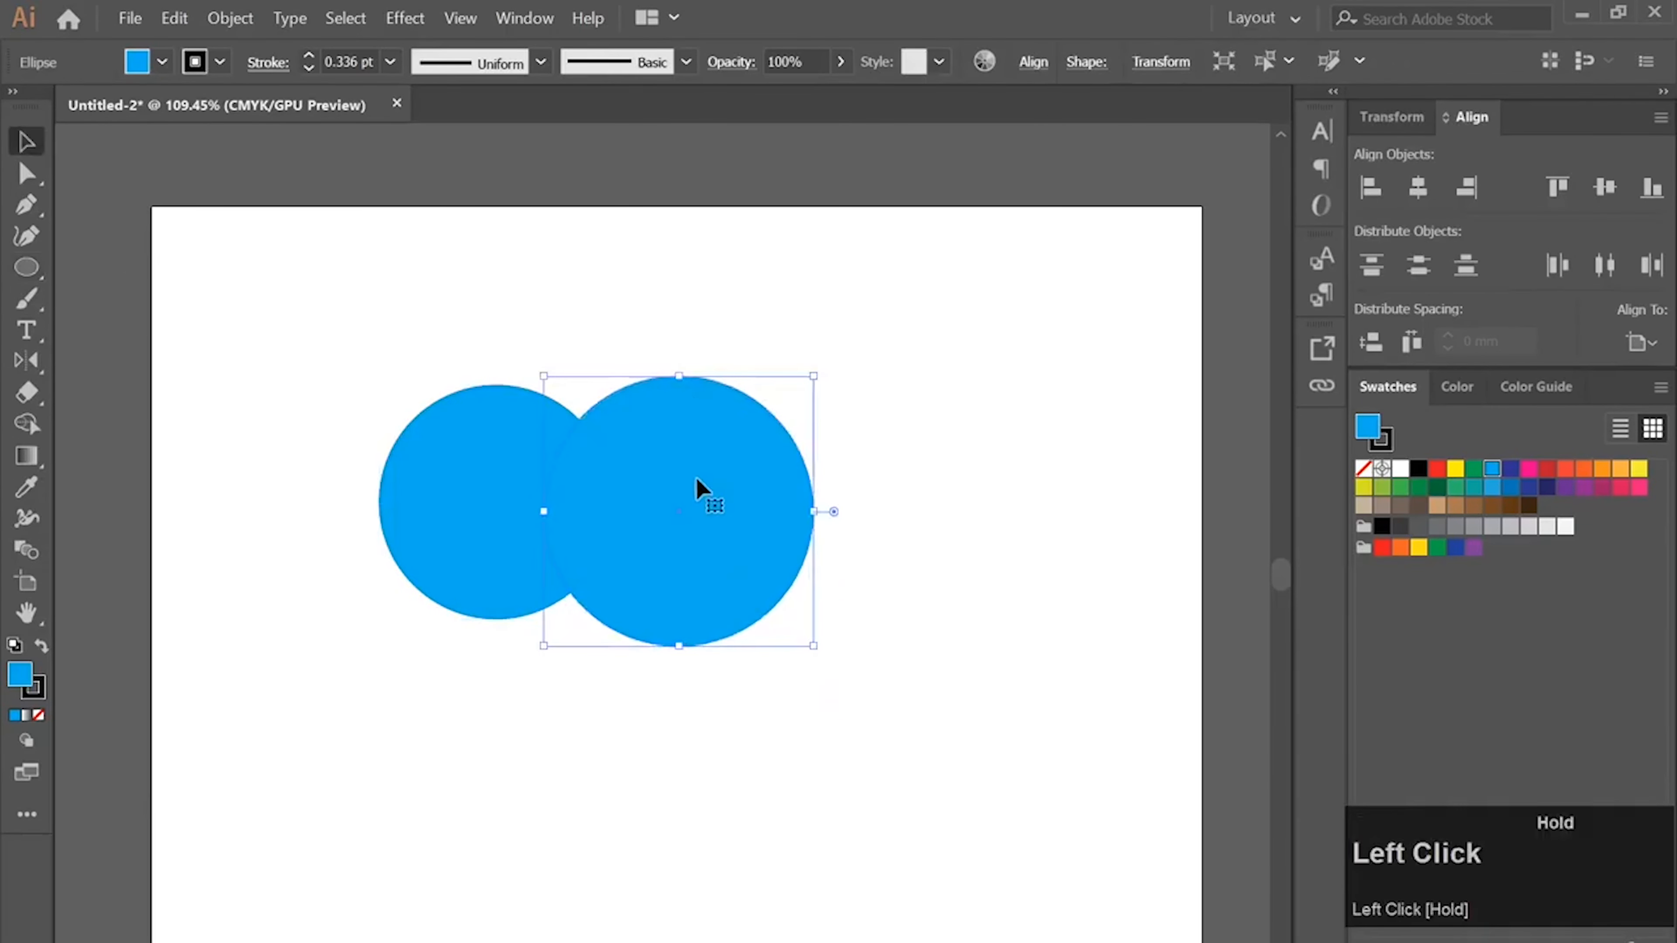
pyautogui.click(1529, 468)
# - Select both circles and separate the non-overlapping part of the pink circle with the Shape Builder tool
pyautogui.moveTo(326, 347); pyautogui.dragTo(1037, 781)
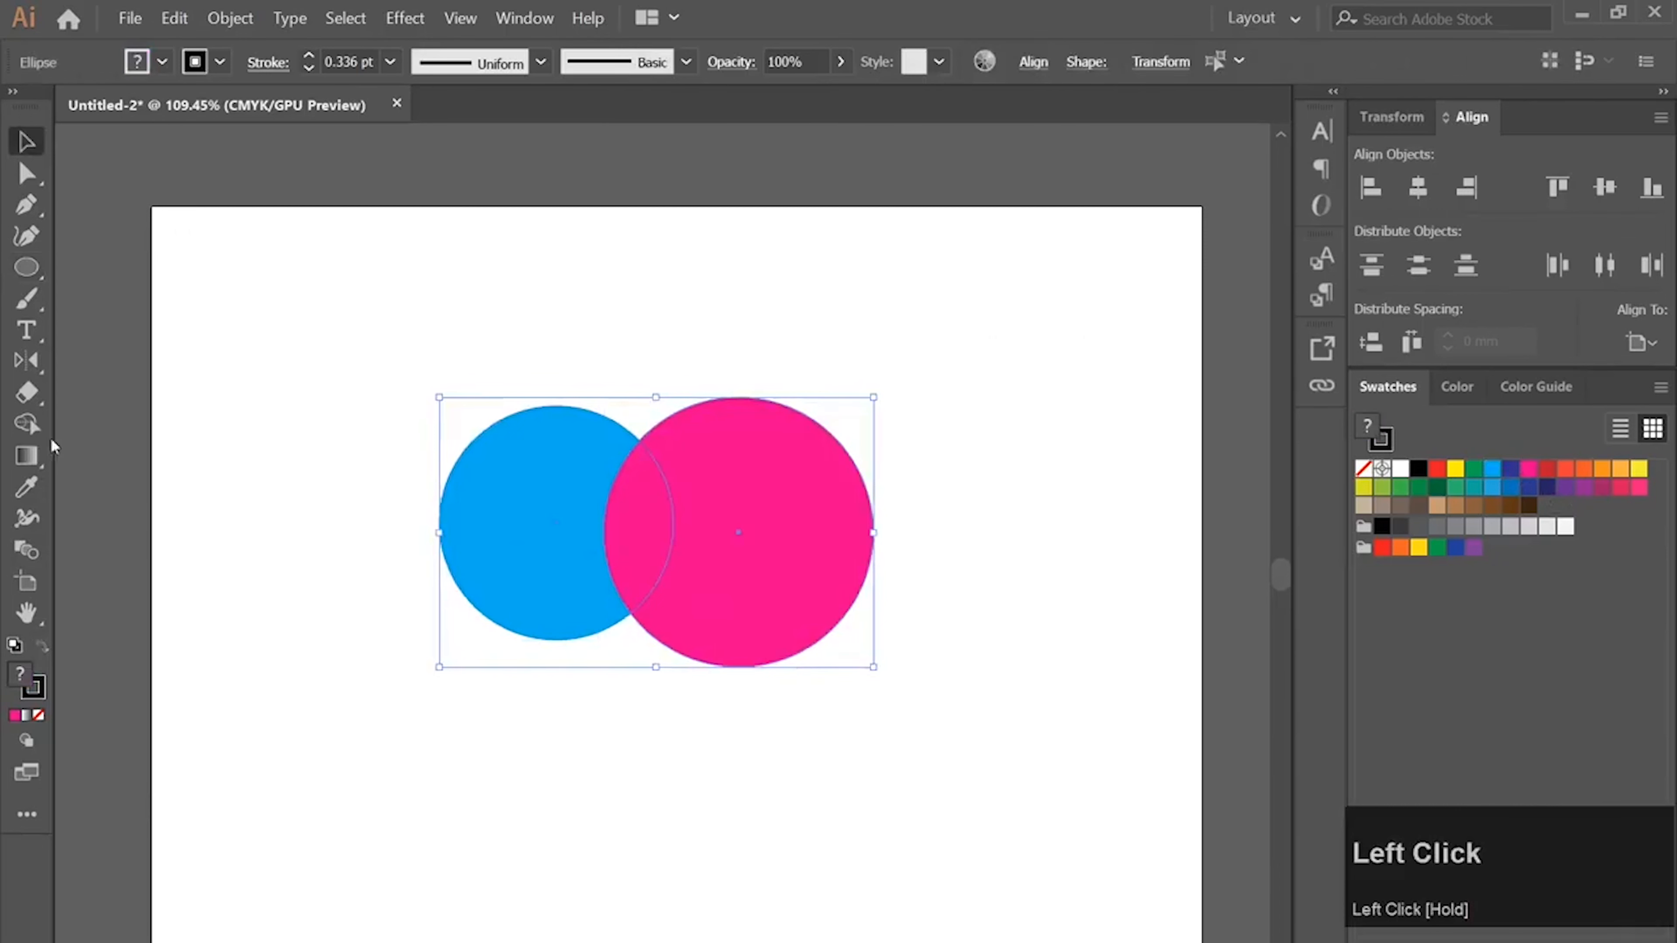
pyautogui.click(25, 423)
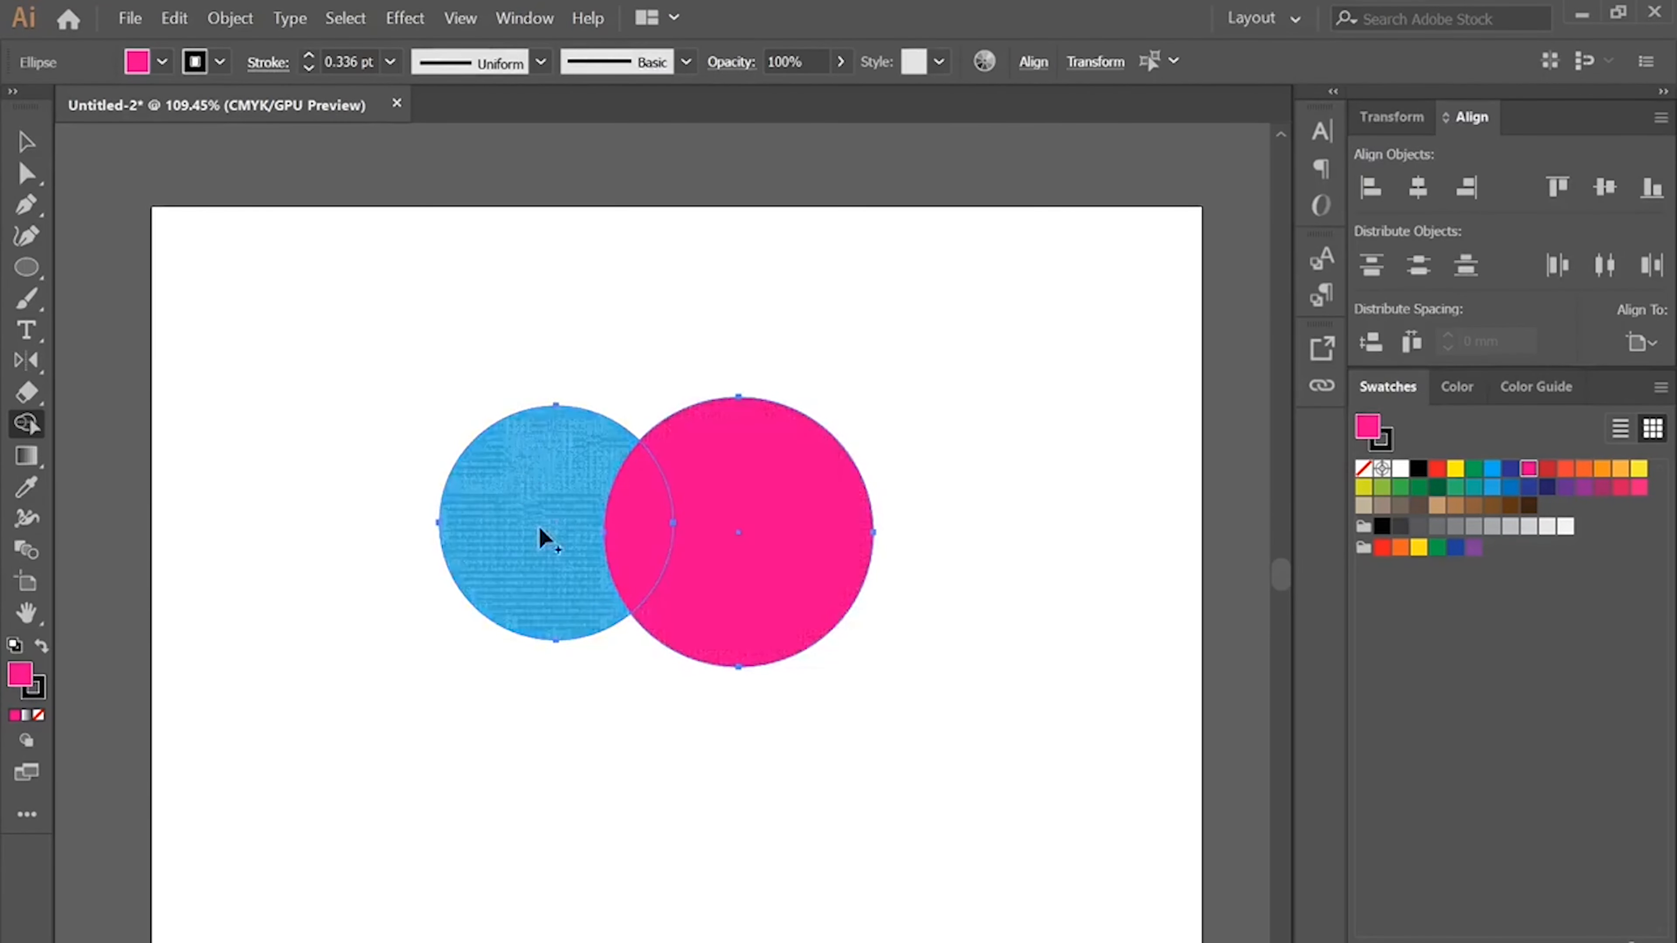
pyautogui.click(824, 515)
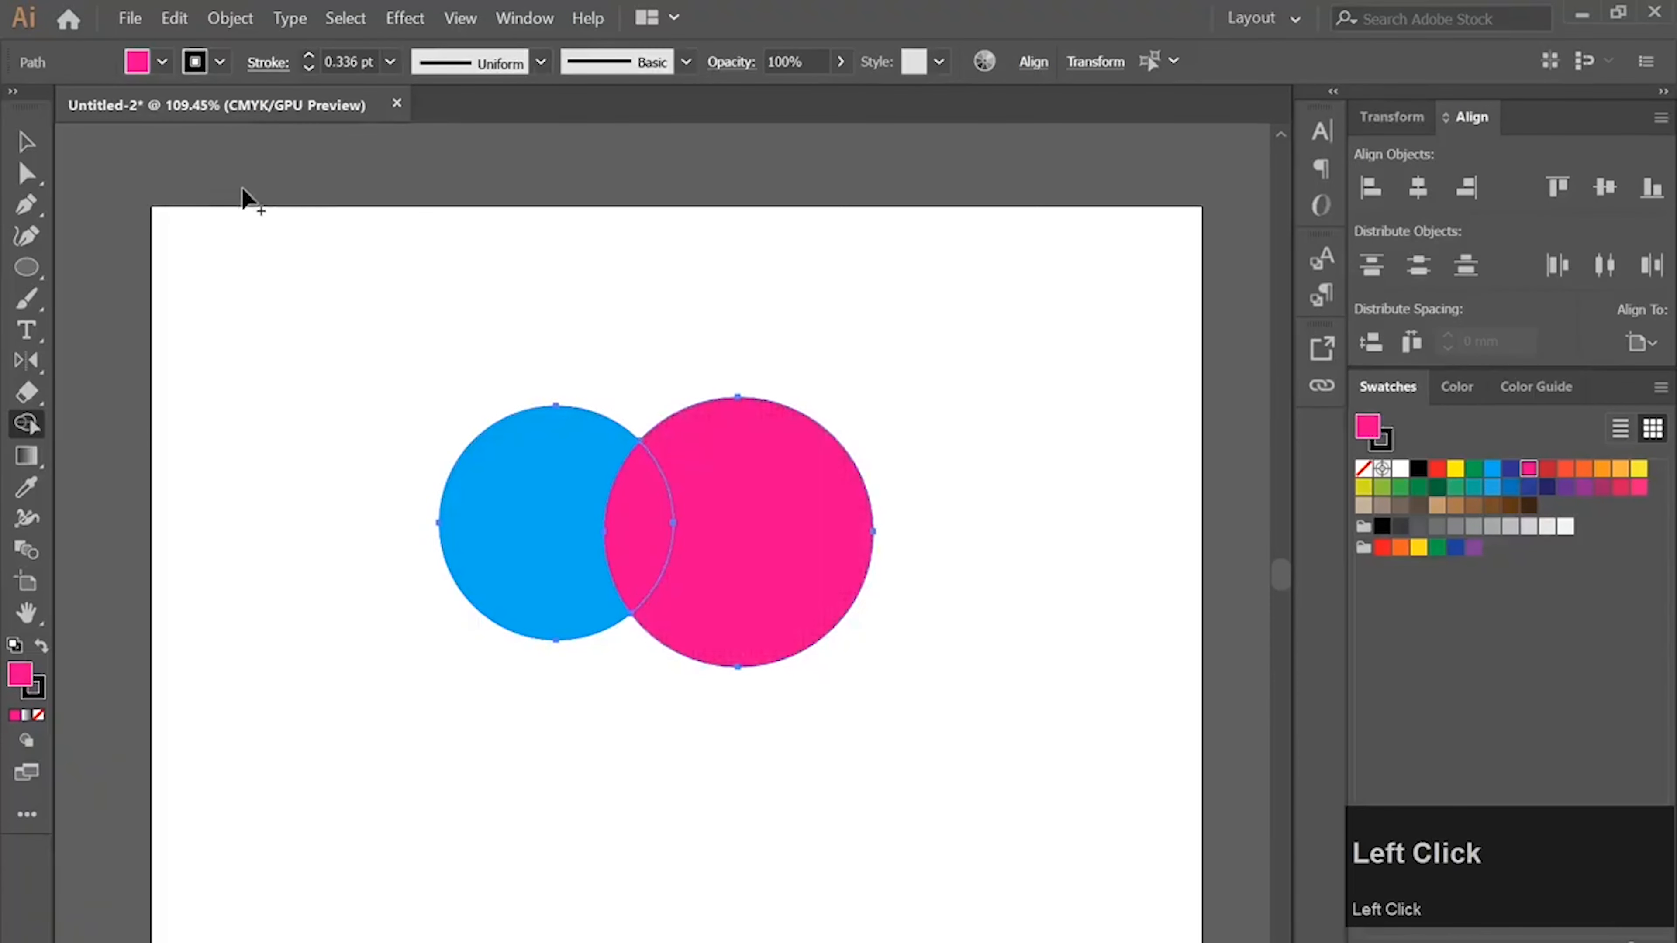
pyautogui.click(16, 144)
pyautogui.click(766, 313)
# - Move the pink crescent, the lens-shaped overlap and the blue circle apart from each other
pyautogui.click(769, 556)
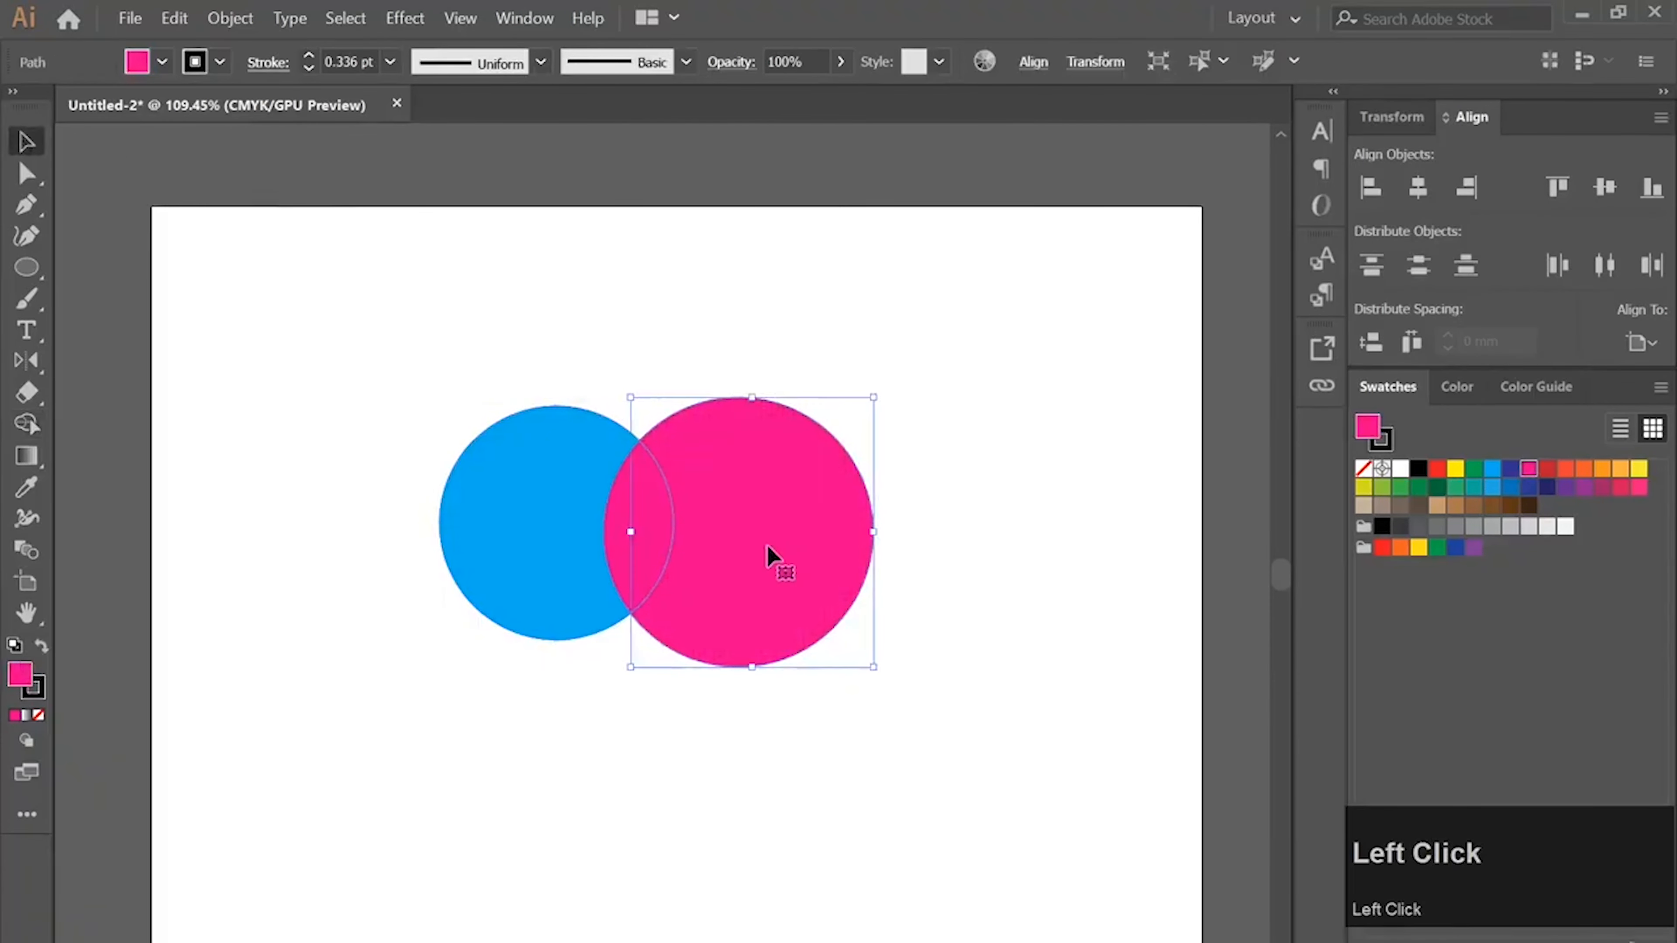
pyautogui.moveTo(701, 488); pyautogui.dragTo(868, 463)
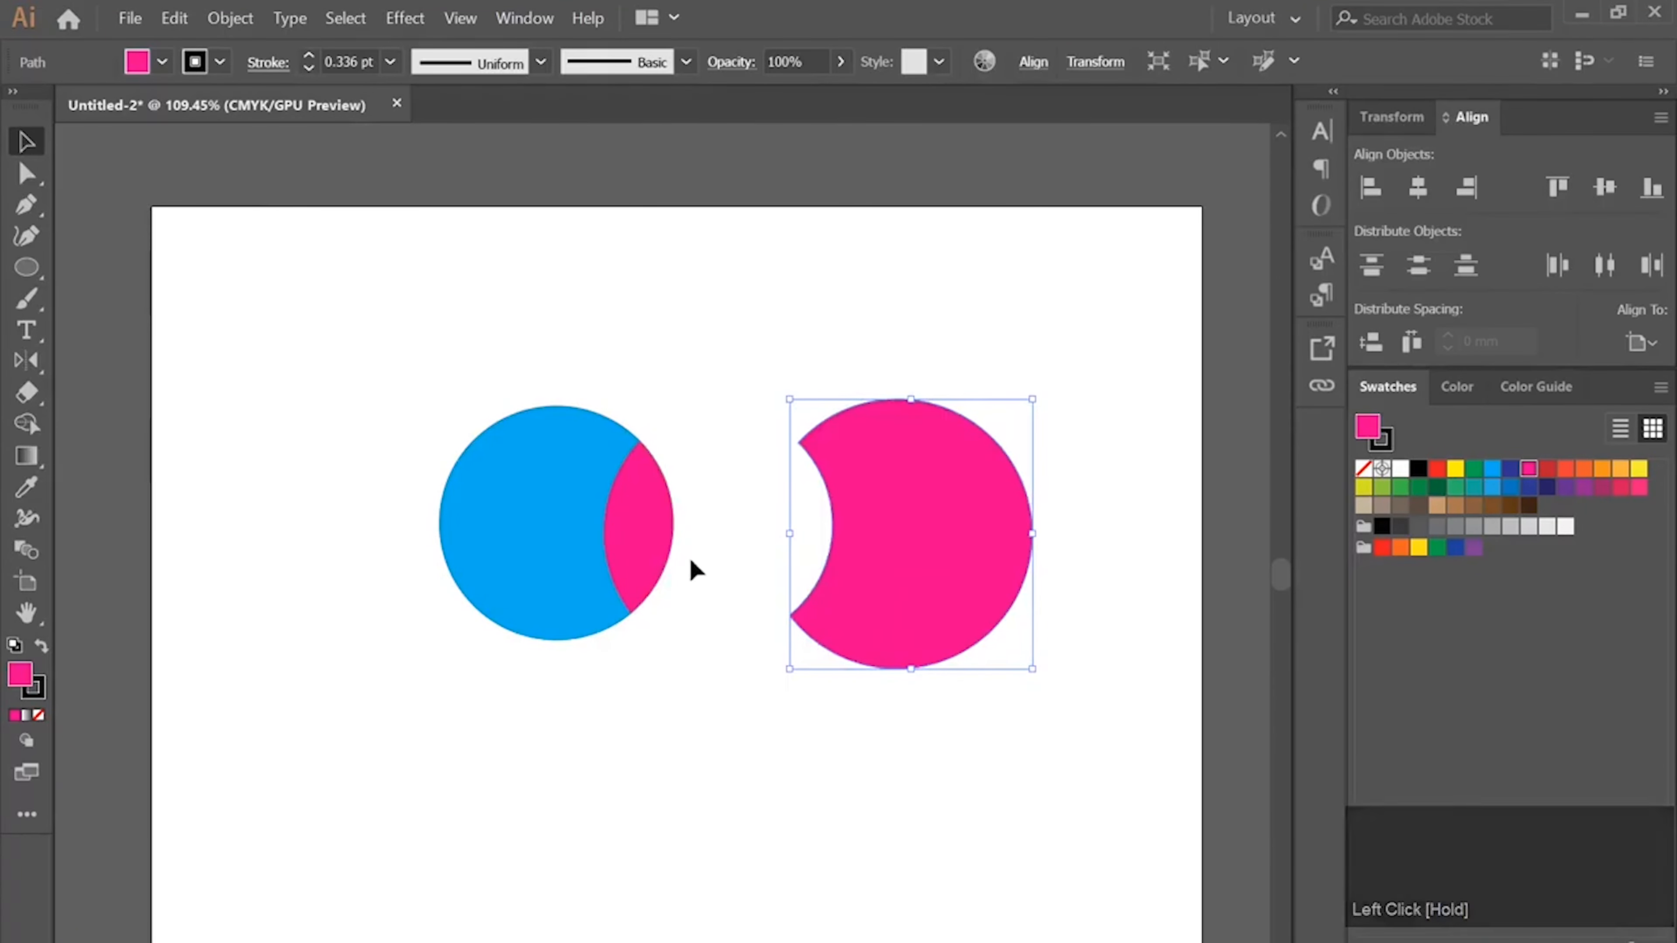
pyautogui.click(654, 411)
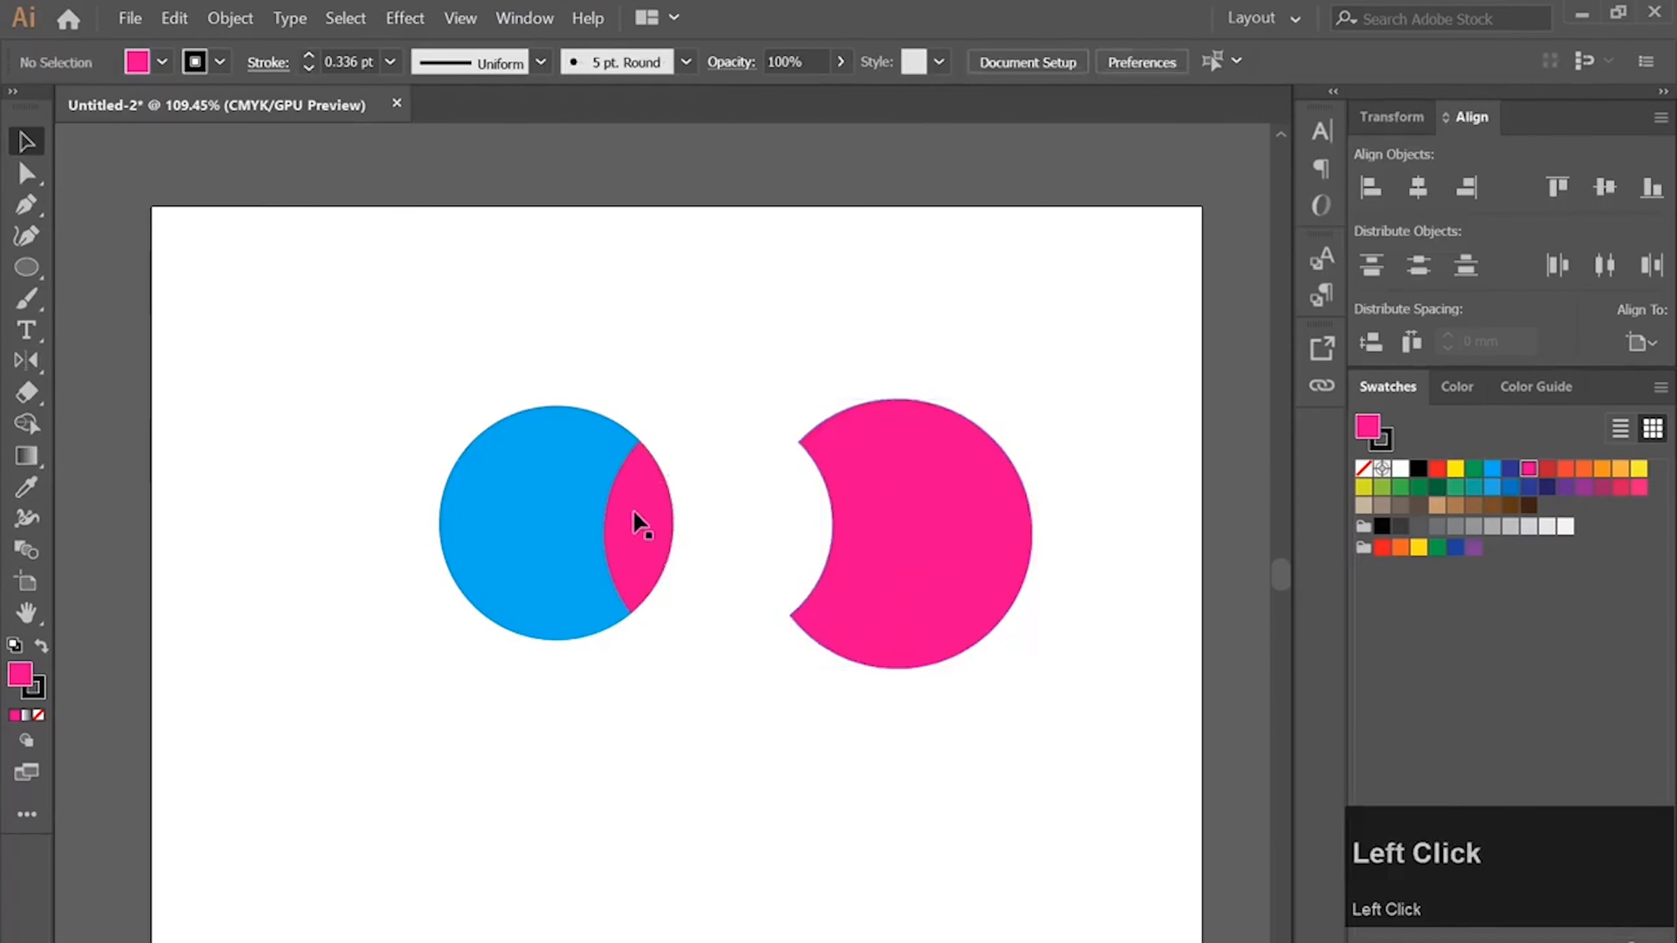
pyautogui.moveTo(615, 477); pyautogui.dragTo(740, 491)
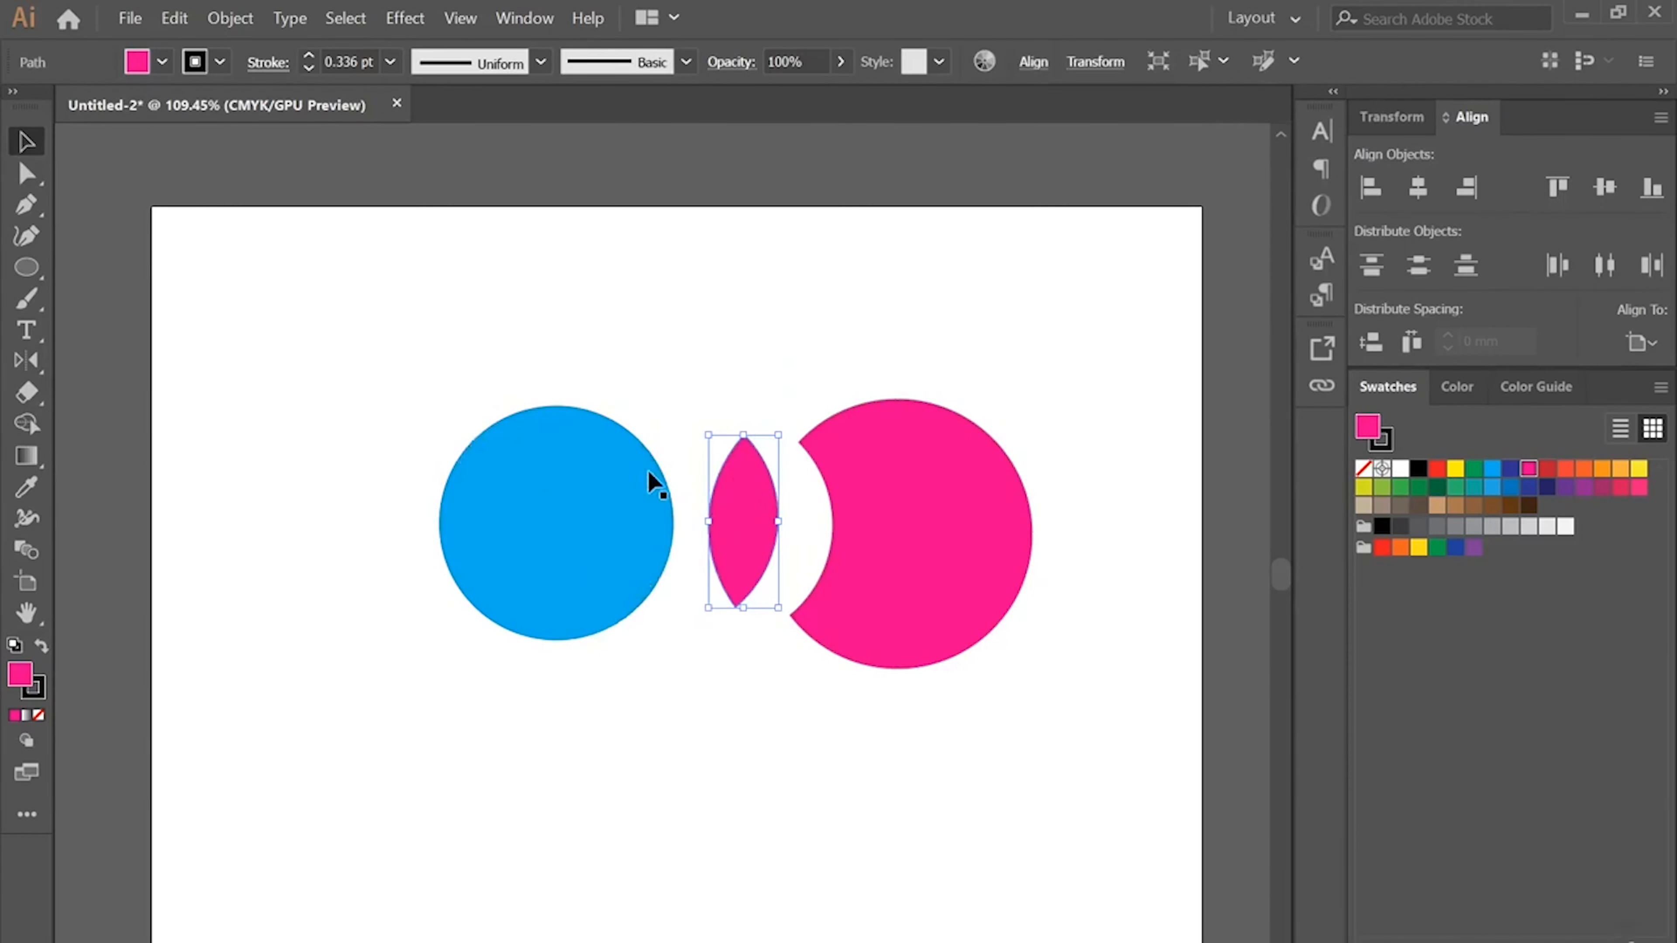
pyautogui.moveTo(558, 554); pyautogui.dragTo(494, 481)
# - Undo the moves of the separated pieces to bring back the two overlapping circles
pyautogui.hotkey('ctrl', 'z')
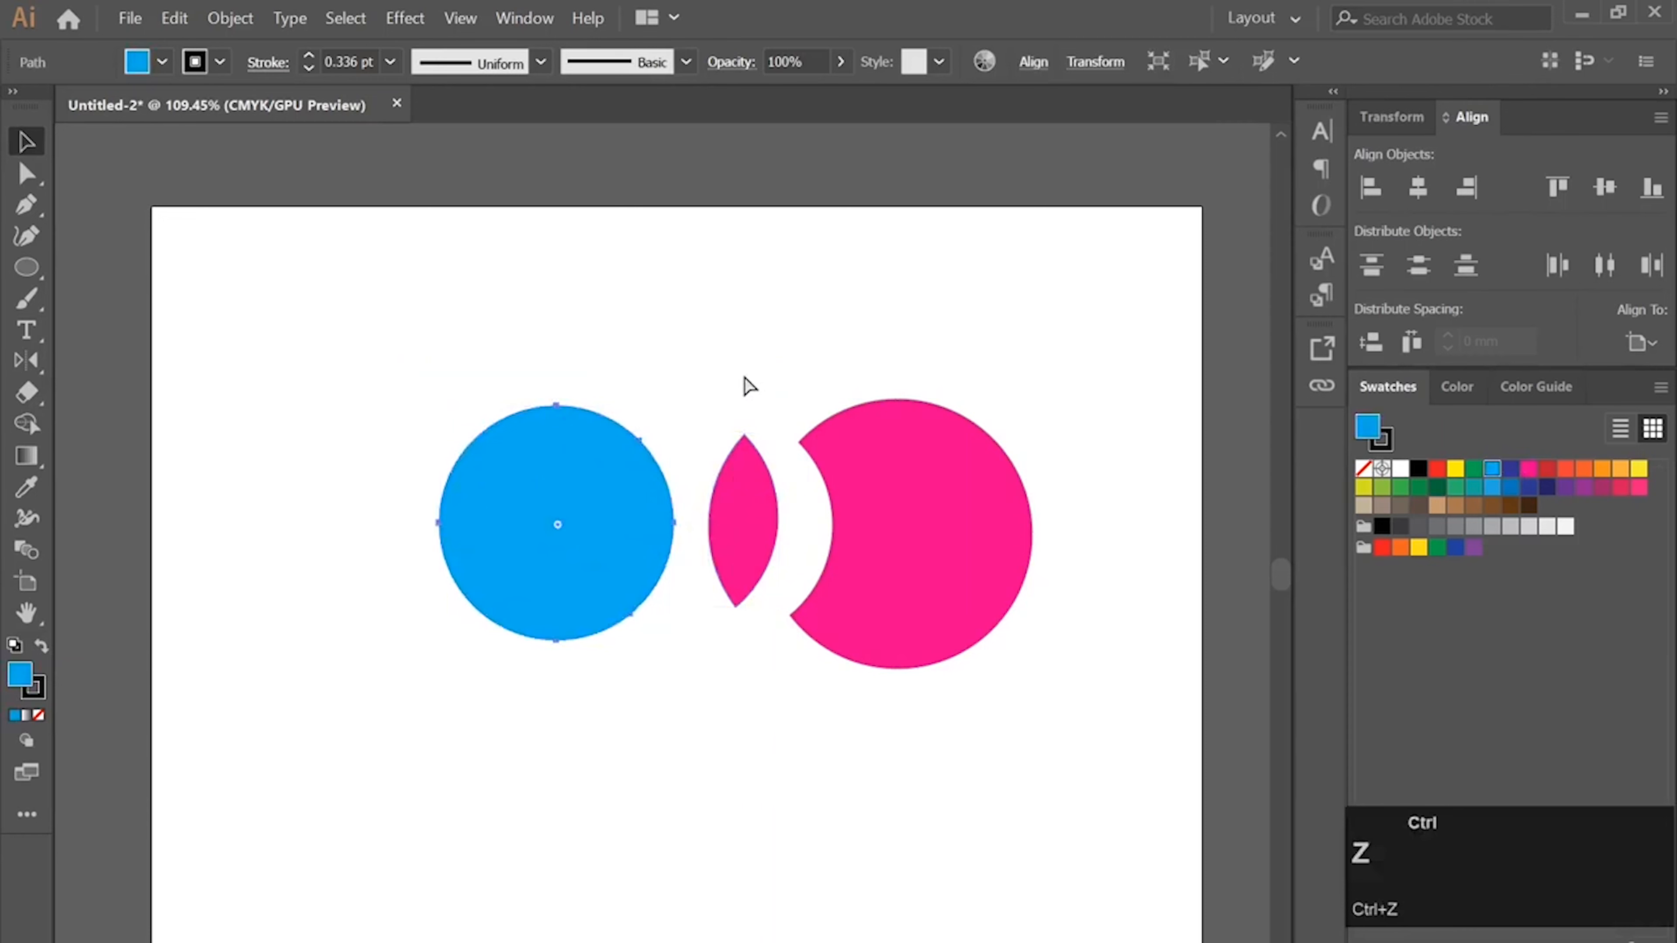
pyautogui.hotkey('ctrl', 'z')
pyautogui.hotkey('ctrl', 'z')
# - Select both circles and separate the non-overlapping part of the blue circle with the Shape Builder tool in pink
pyautogui.click(789, 498)
pyautogui.moveTo(892, 397); pyautogui.dragTo(359, 635)
pyautogui.click(28, 423)
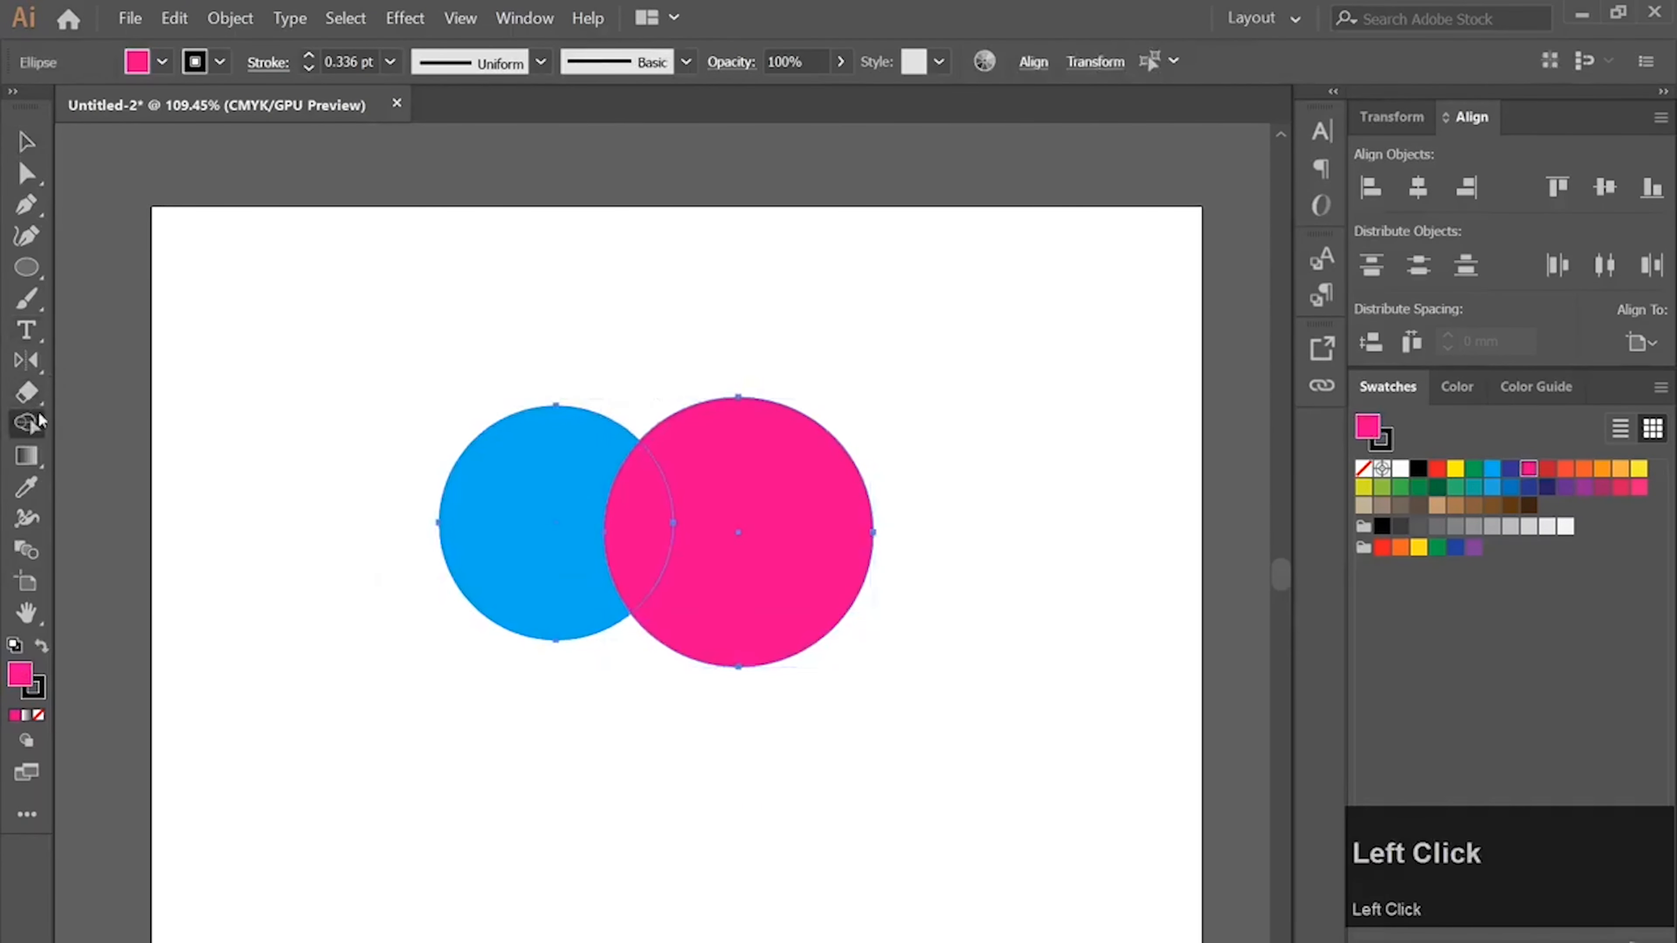
pyautogui.click(543, 486)
pyautogui.click(554, 552)
pyautogui.press('v')
pyautogui.click(417, 248)
# - Pull the recoloured crescent to the left and the full pink circle to the right of the blue lens
pyautogui.moveTo(585, 541); pyautogui.dragTo(422, 492)
pyautogui.moveTo(690, 526); pyautogui.dragTo(776, 539)
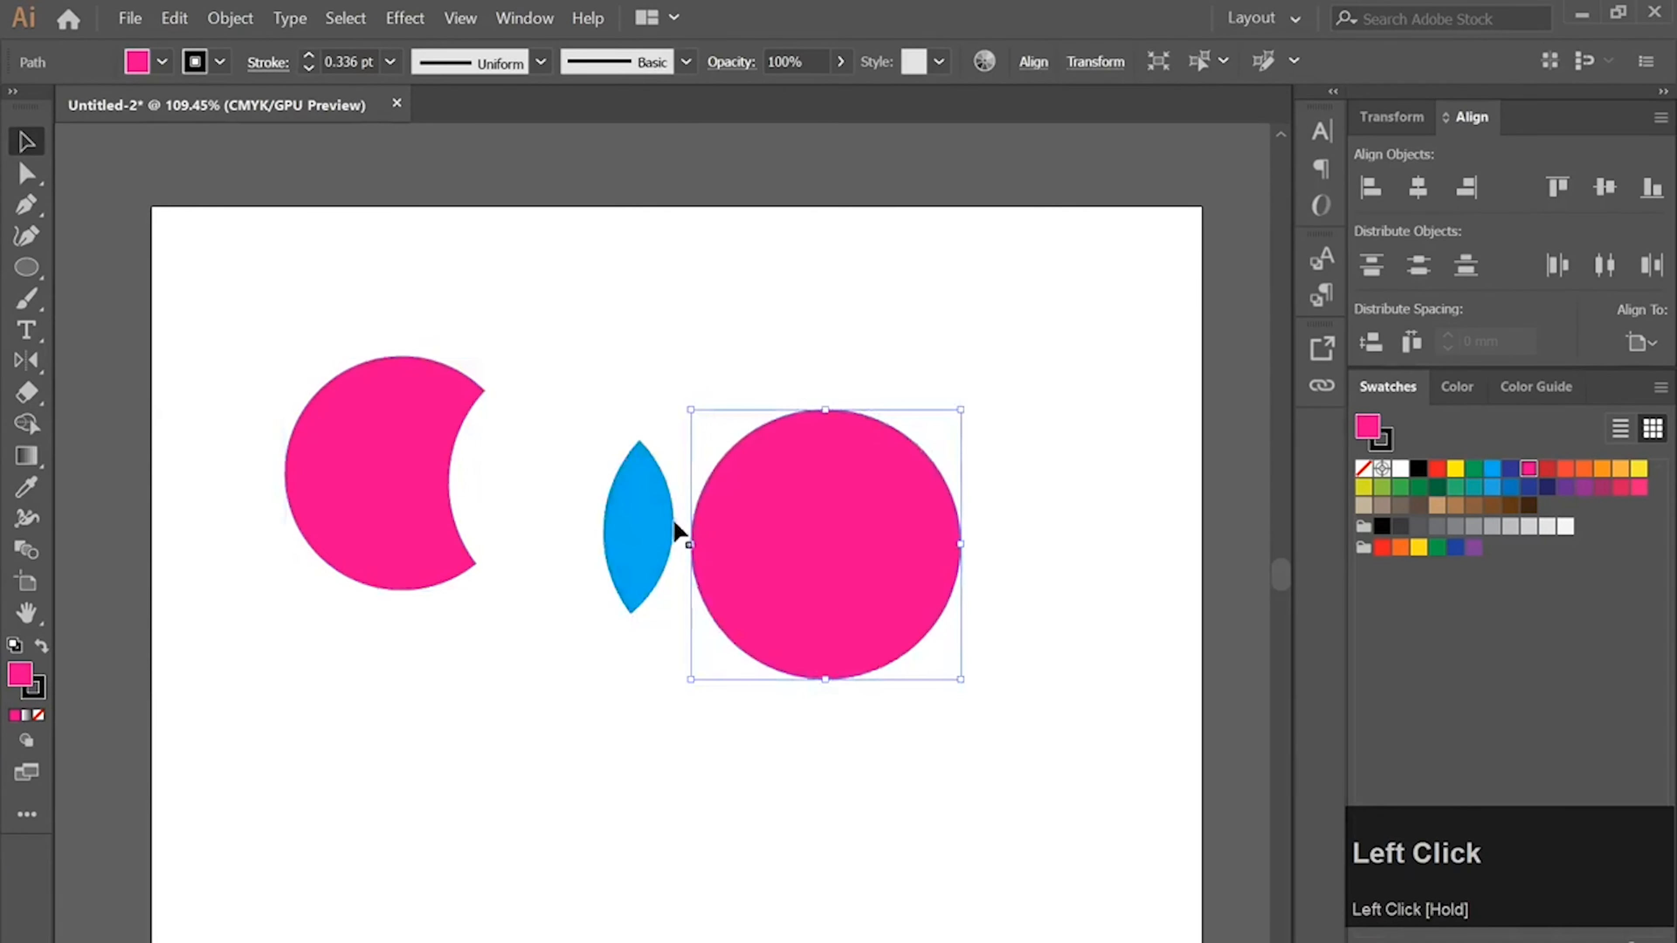
pyautogui.moveTo(570, 456); pyautogui.dragTo(571, 457)
pyautogui.moveTo(804, 543); pyautogui.dragTo(765, 512)
# - Undo the moves and the Shape Builder split, and try shifting the pink circle before undoing that as well
pyautogui.hotkey('ctrl', 'z')
pyautogui.hotkey('ctrl', 'z')
pyautogui.hotkey('ctrl', 'z')
pyautogui.hotkey('ctrl', 'z')
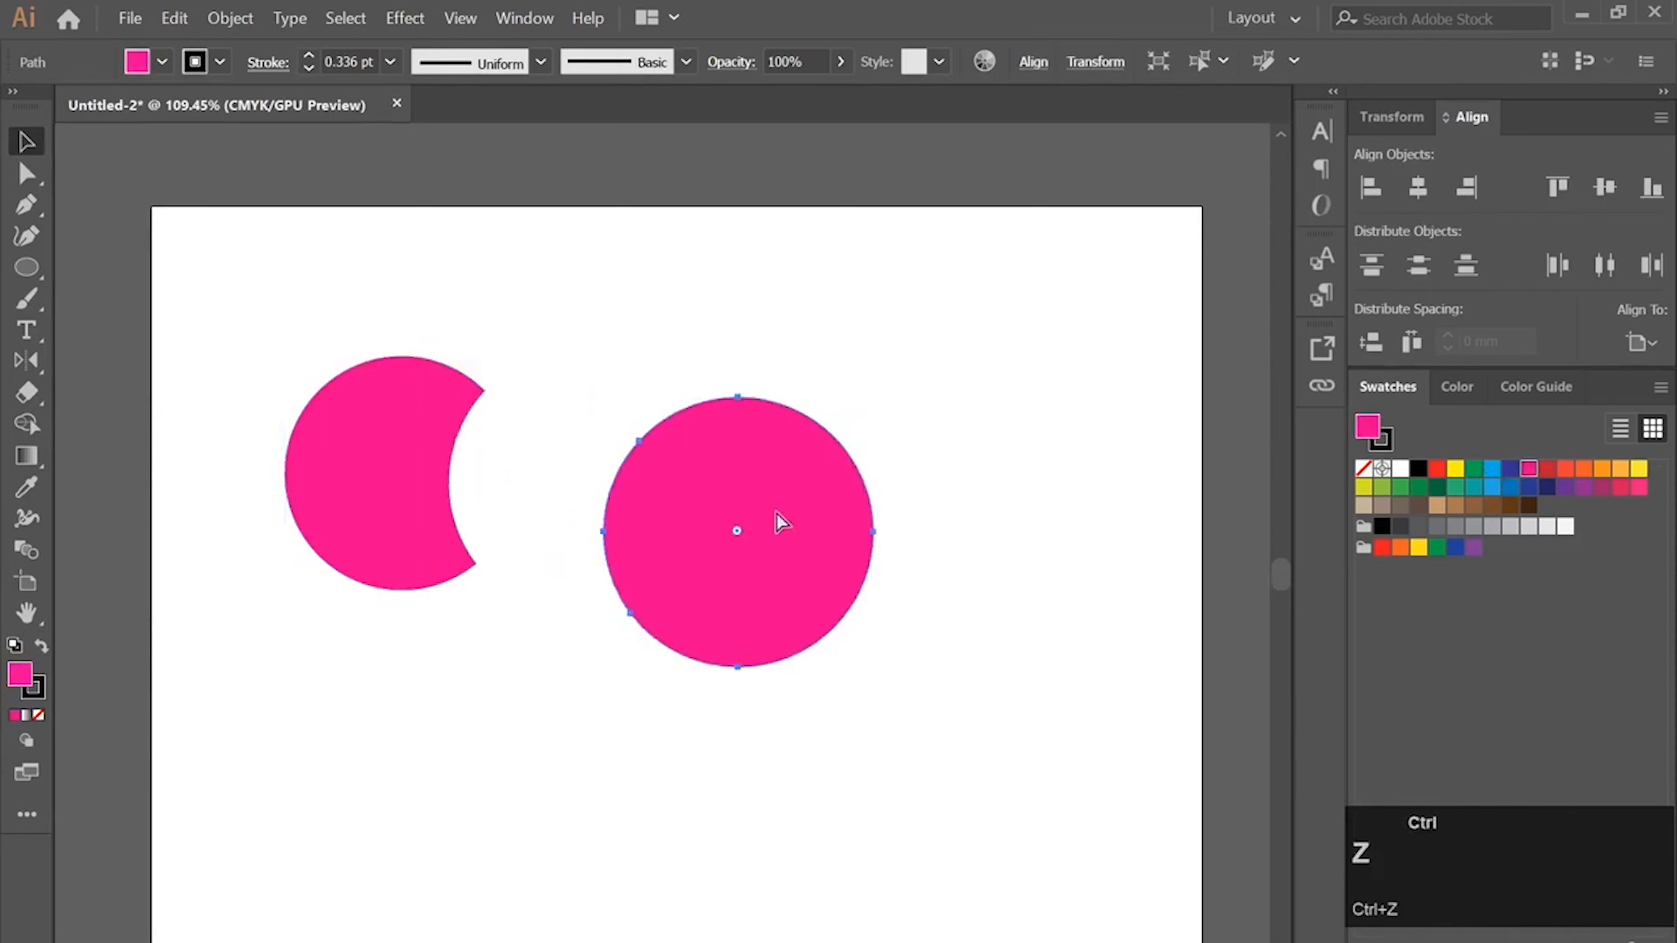
pyautogui.hotkey('ctrl', 'z')
pyautogui.click(730, 319)
pyautogui.moveTo(758, 520); pyautogui.dragTo(814, 543)
pyautogui.hotkey('ctrl', 'z')
# - Select both circles and separate only their overlapping area with the Shape Builder tool
pyautogui.moveTo(953, 355); pyautogui.dragTo(388, 724)
pyautogui.click(27, 424)
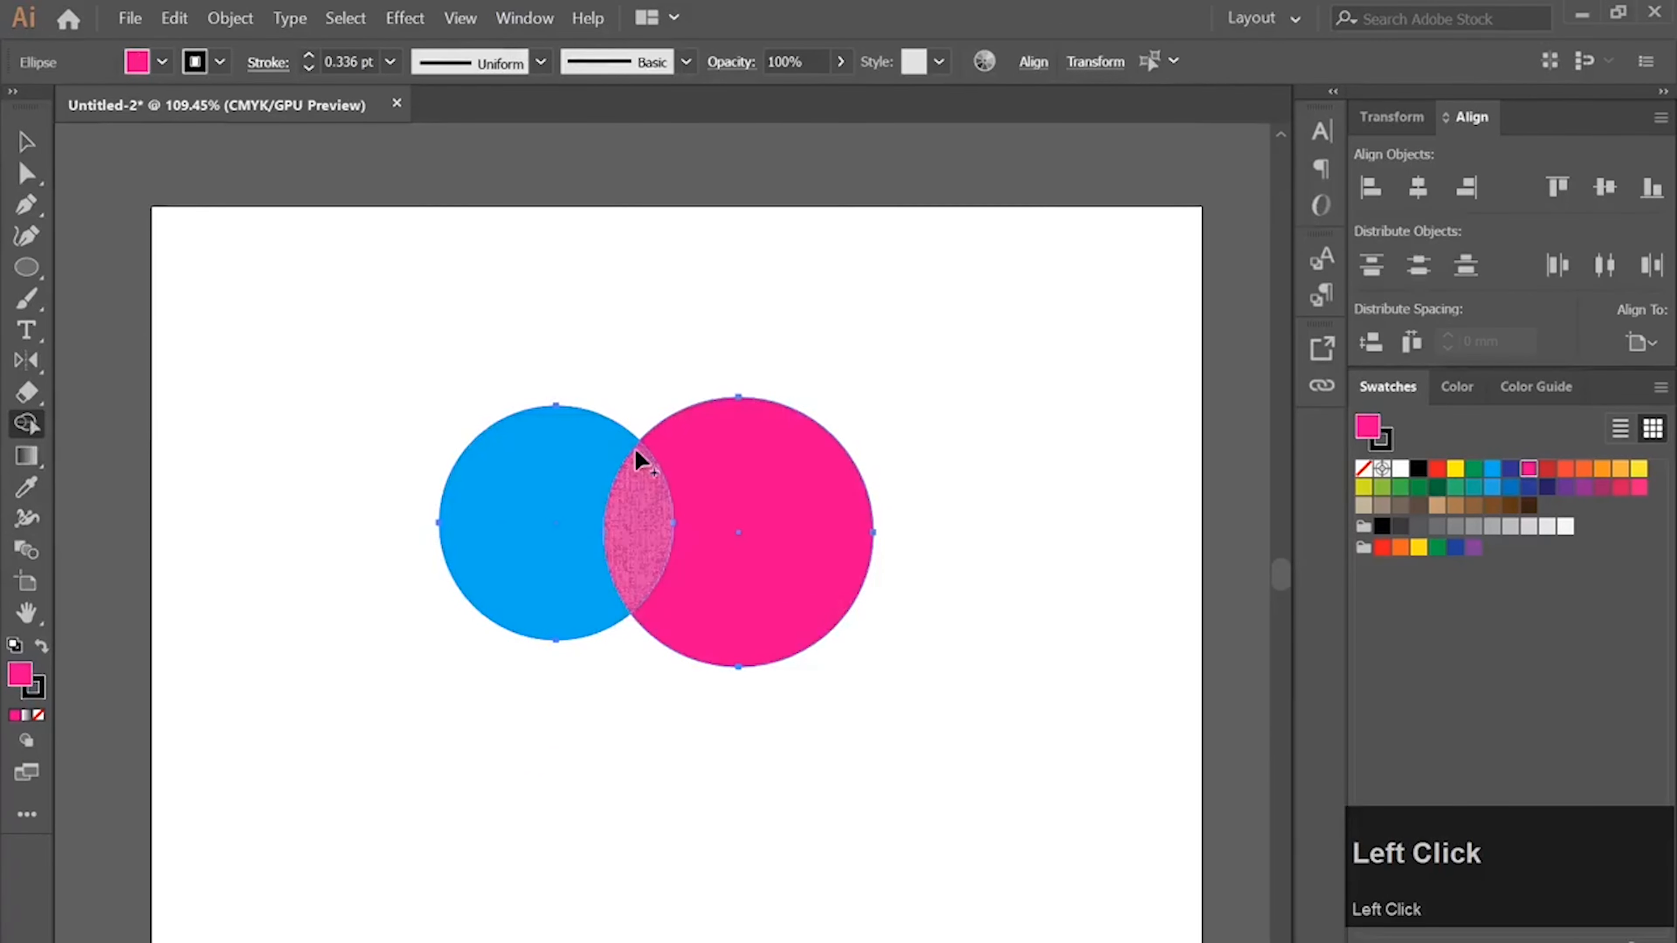
pyautogui.click(636, 541)
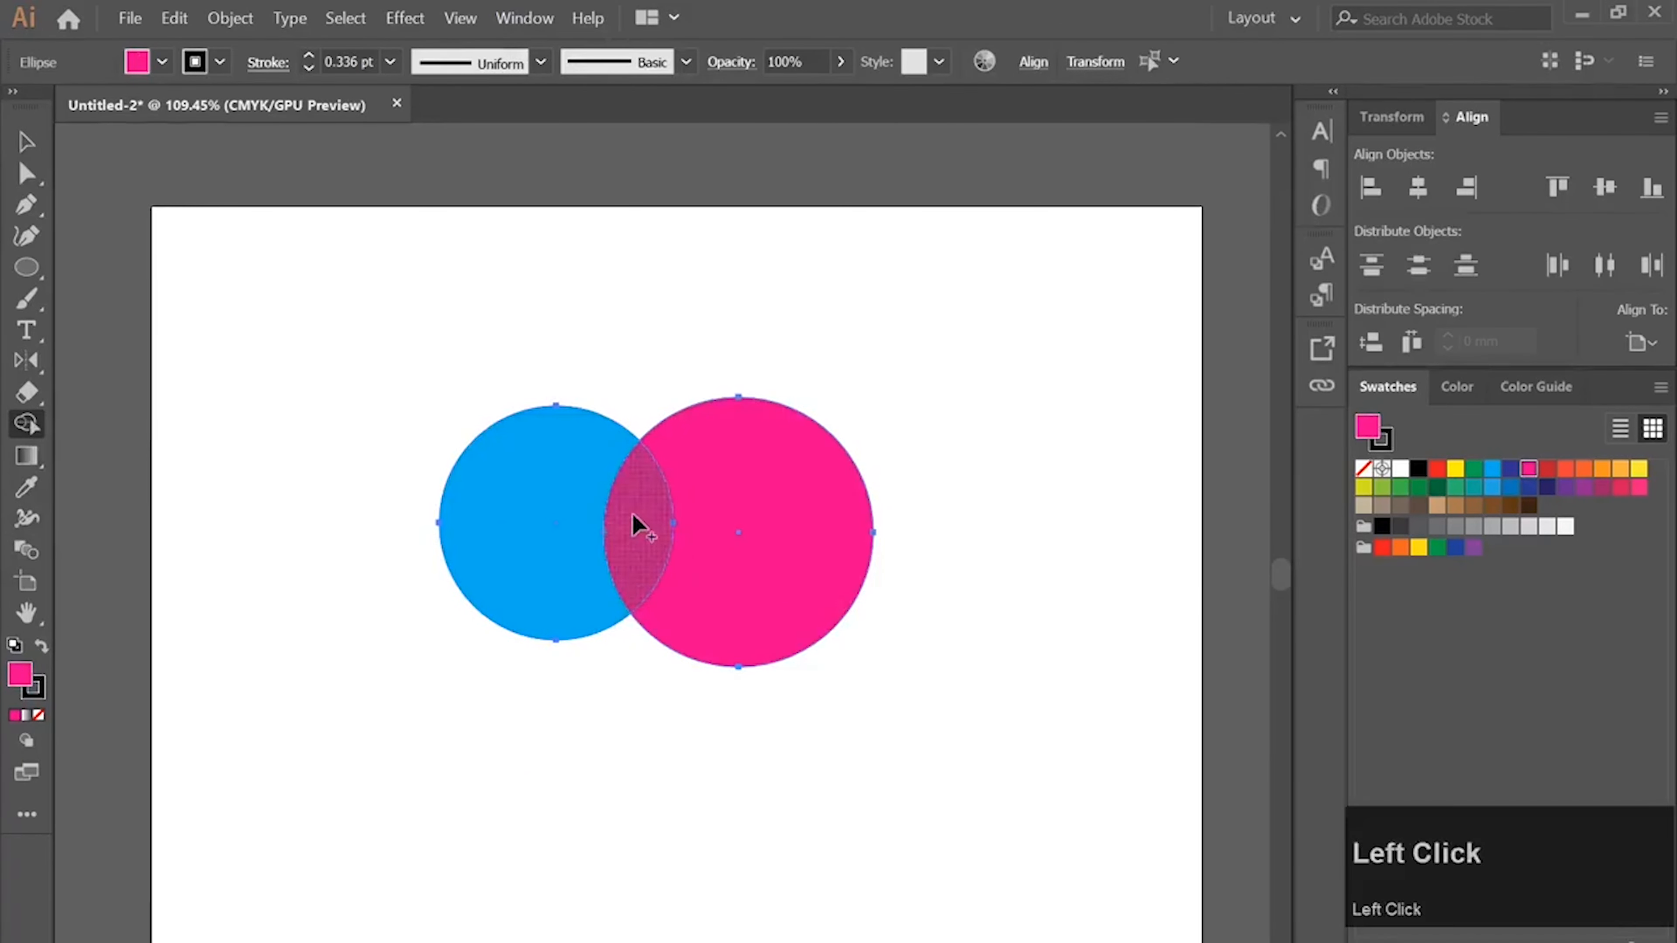
pyautogui.press('v')
pyautogui.click(91, 163)
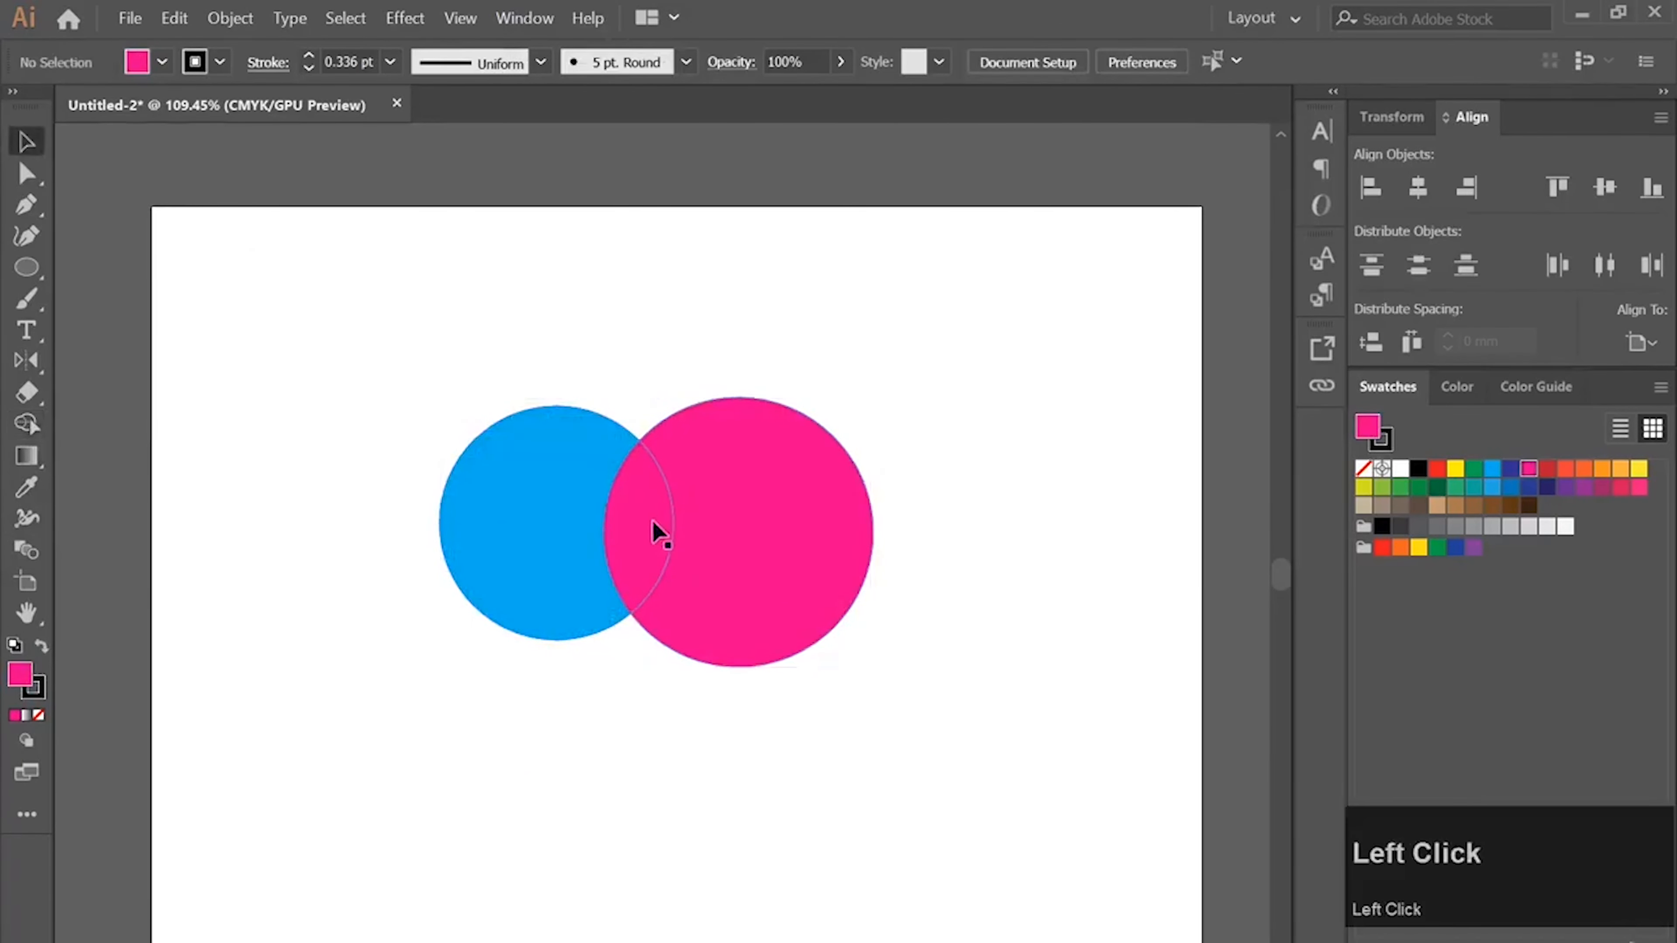
# - Move the pink lens above, the pink crescent to the right and the blue crescent to the left
pyautogui.moveTo(653, 409); pyautogui.dragTo(940, 380)
pyautogui.click(1007, 571)
pyautogui.moveTo(687, 502); pyautogui.dragTo(879, 580)
pyautogui.moveTo(518, 498); pyautogui.dragTo(379, 466)
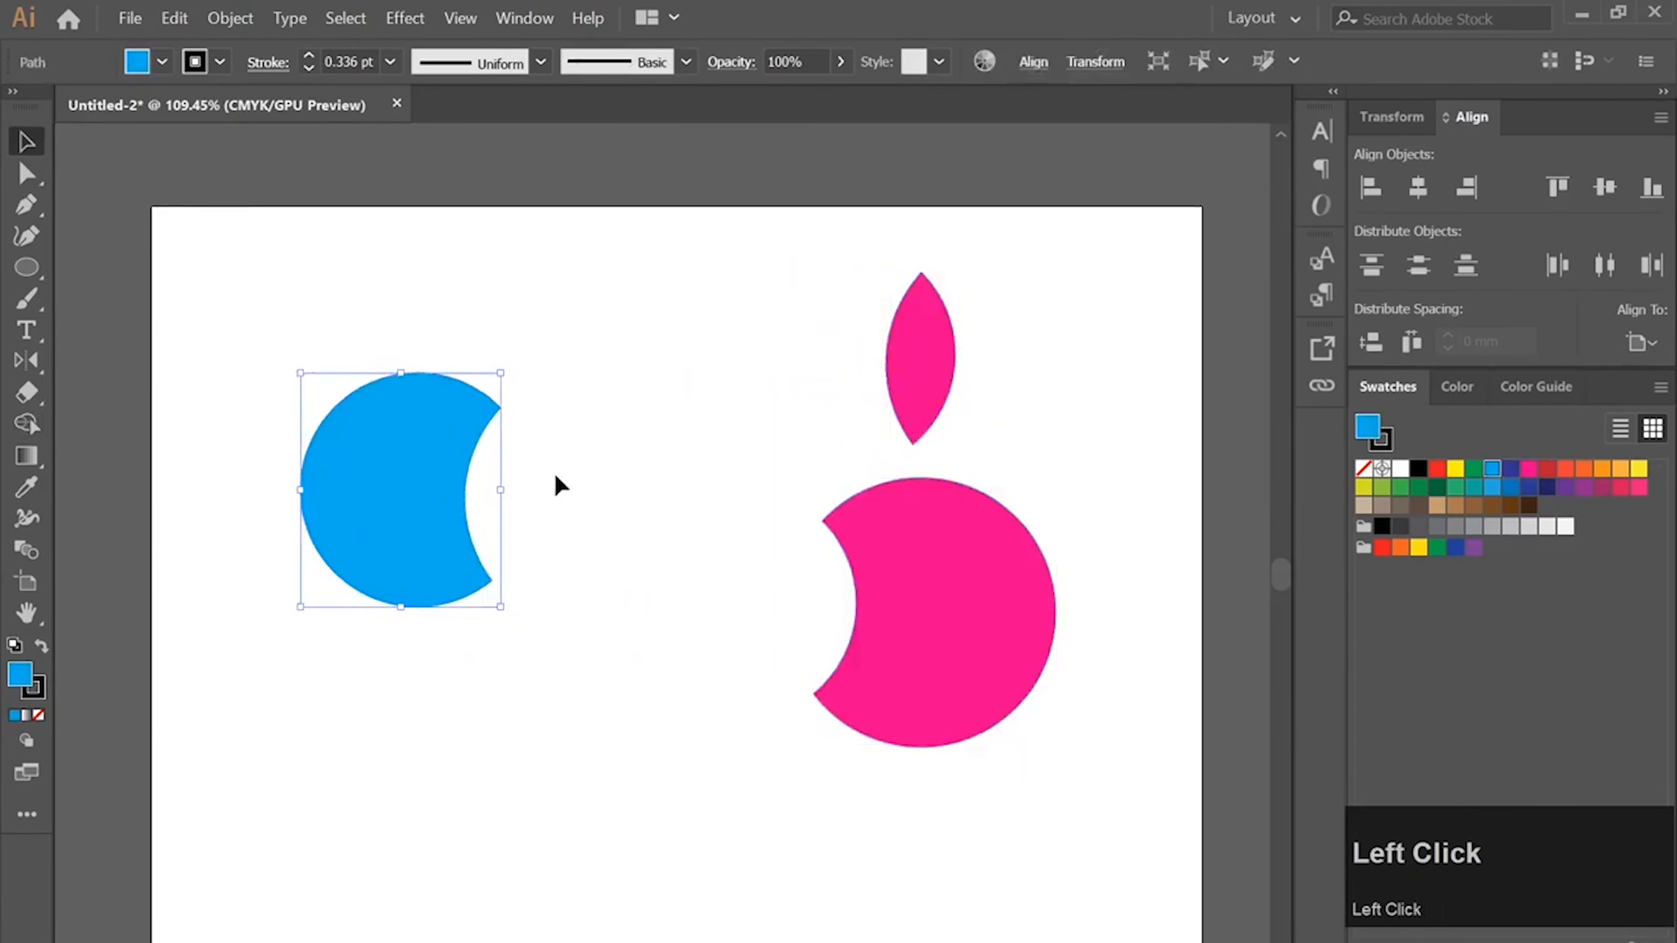
# - Undo the moves of the three separated pieces and the split of the overlapping area
pyautogui.hotkey('ctrl', 'z')
pyautogui.hotkey('ctrl', 'z')
pyautogui.hotkey('ctrl', 'z')
pyautogui.hotkey('ctrl', 'z')
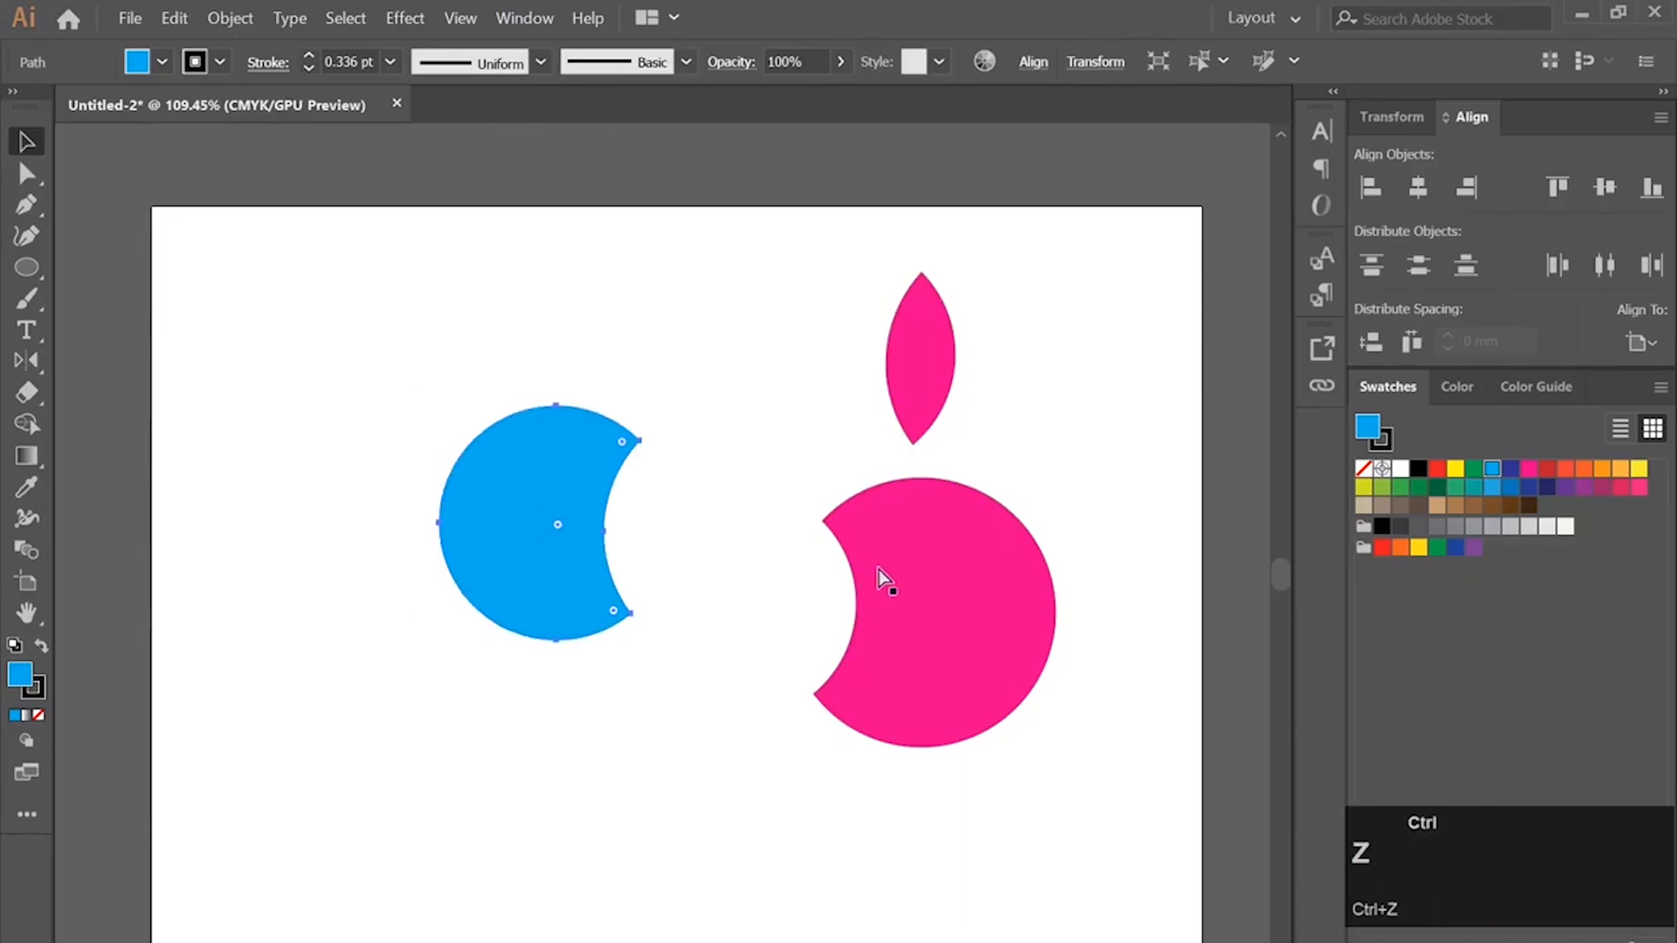
# - Select both circles and merge their overlapping area into the pink circle with the Shape Builder tool
pyautogui.moveTo(685, 449); pyautogui.dragTo(775, 570)
pyautogui.hotkey('ctrl', 'z')
pyautogui.moveTo(955, 368); pyautogui.dragTo(317, 806)
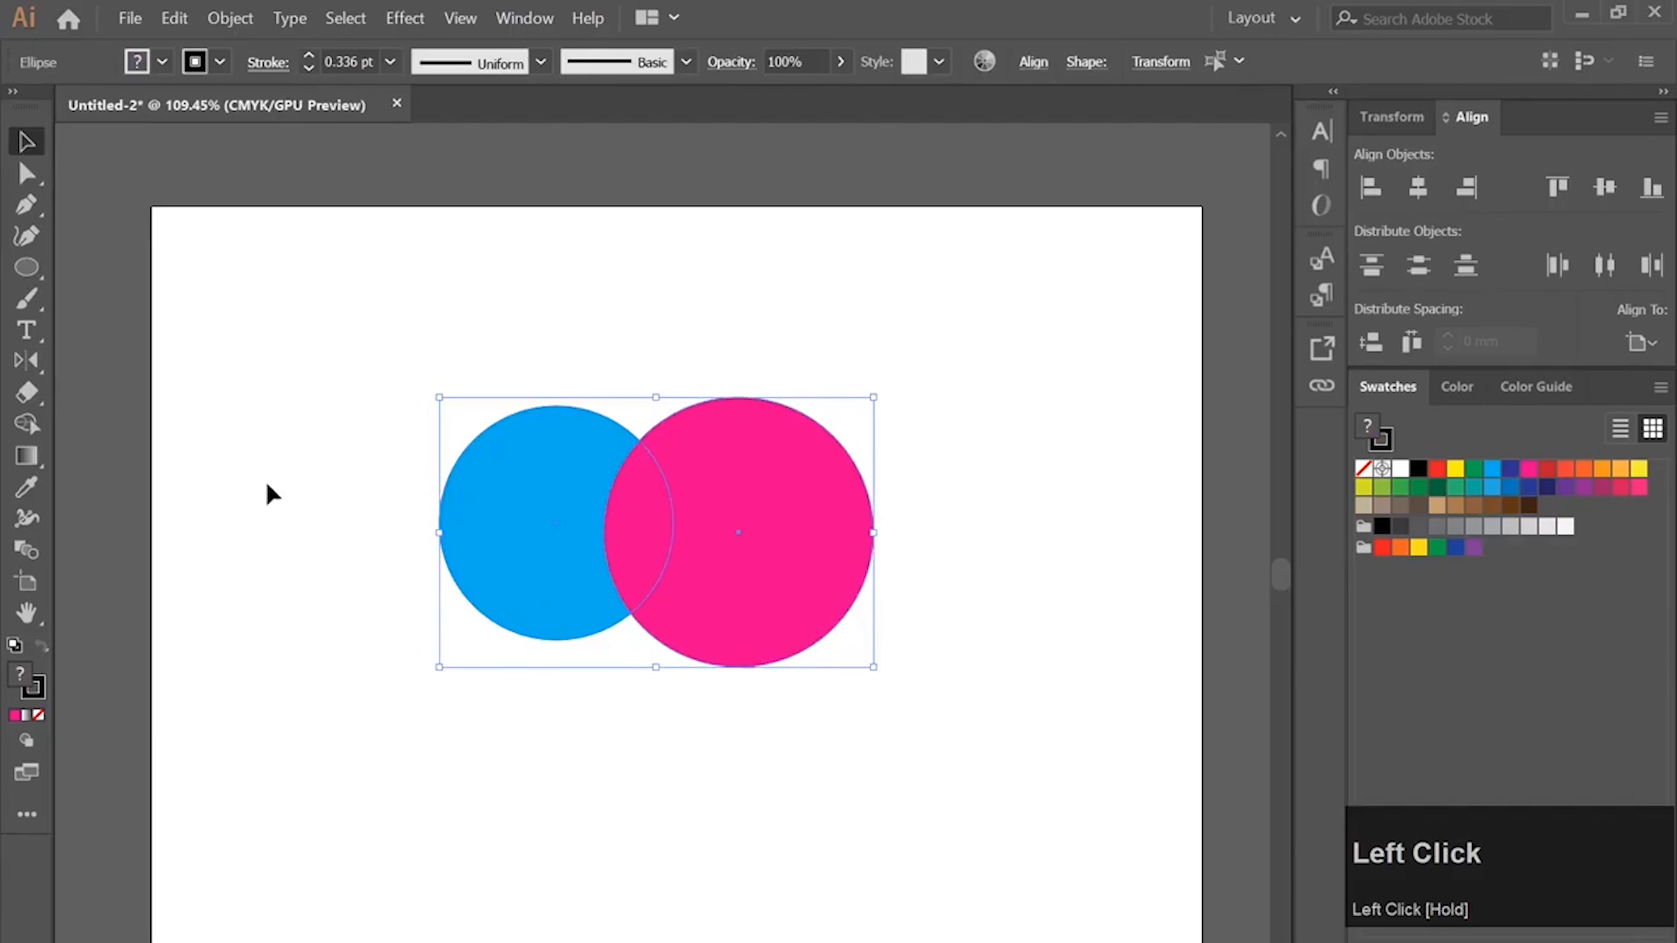
pyautogui.click(26, 426)
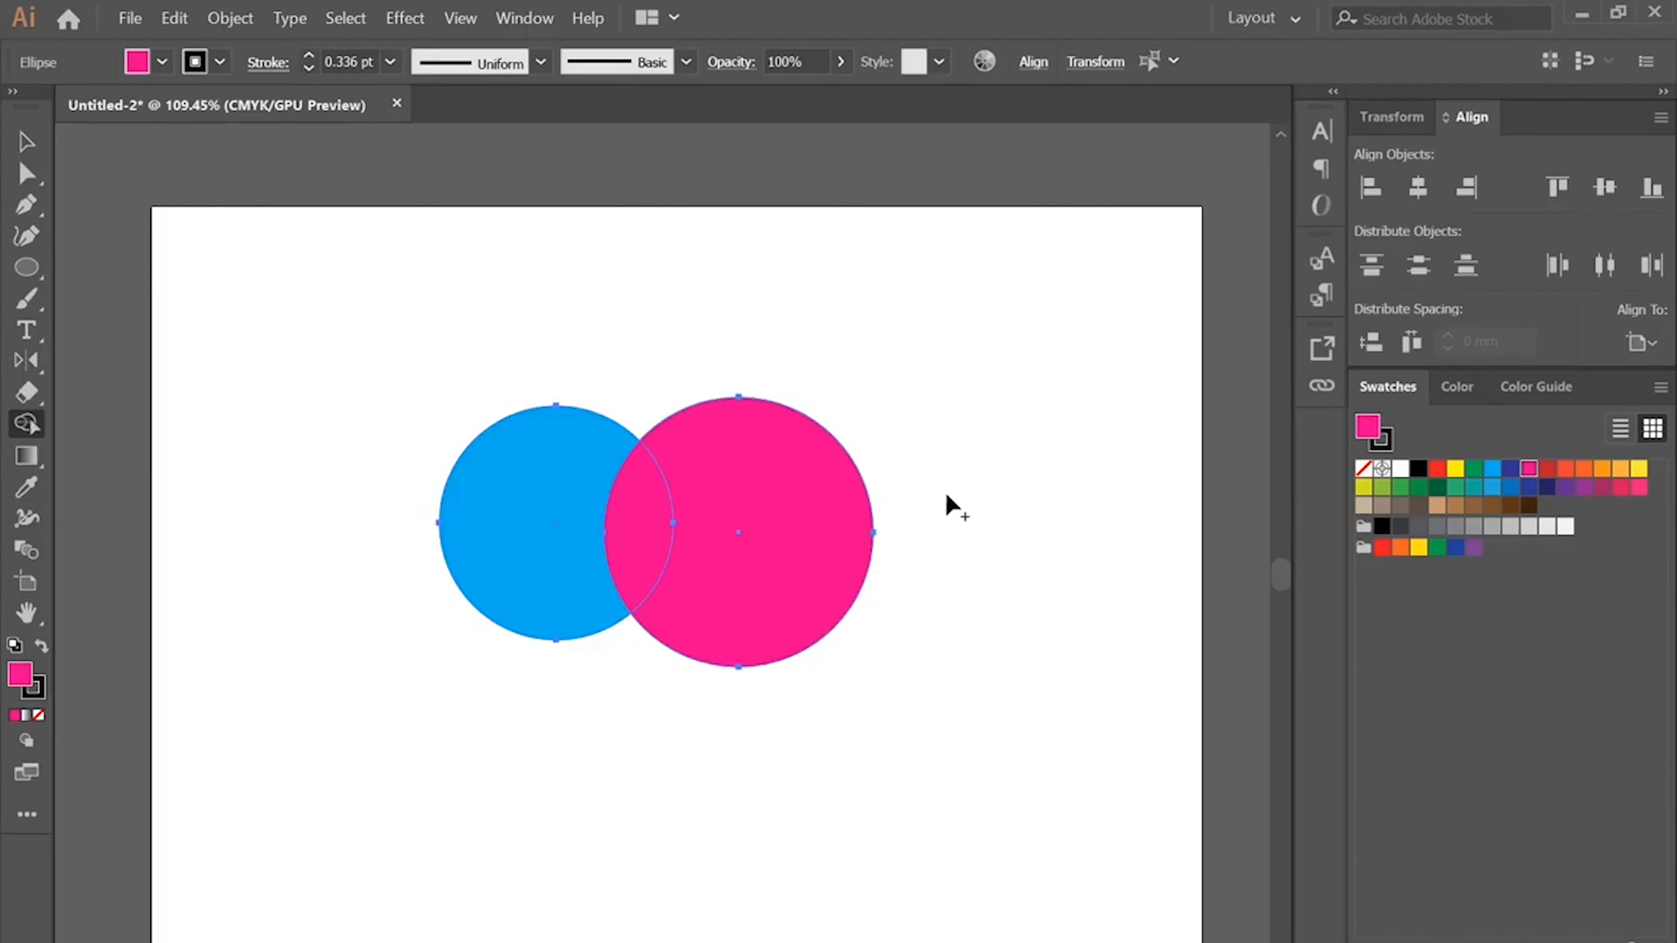
pyautogui.moveTo(936, 494)
pyautogui.mouseDown()
pyautogui.moveTo(668, 529)
pyautogui.moveTo(647, 497)
pyautogui.moveTo(647, 512)
pyautogui.mouseUp()
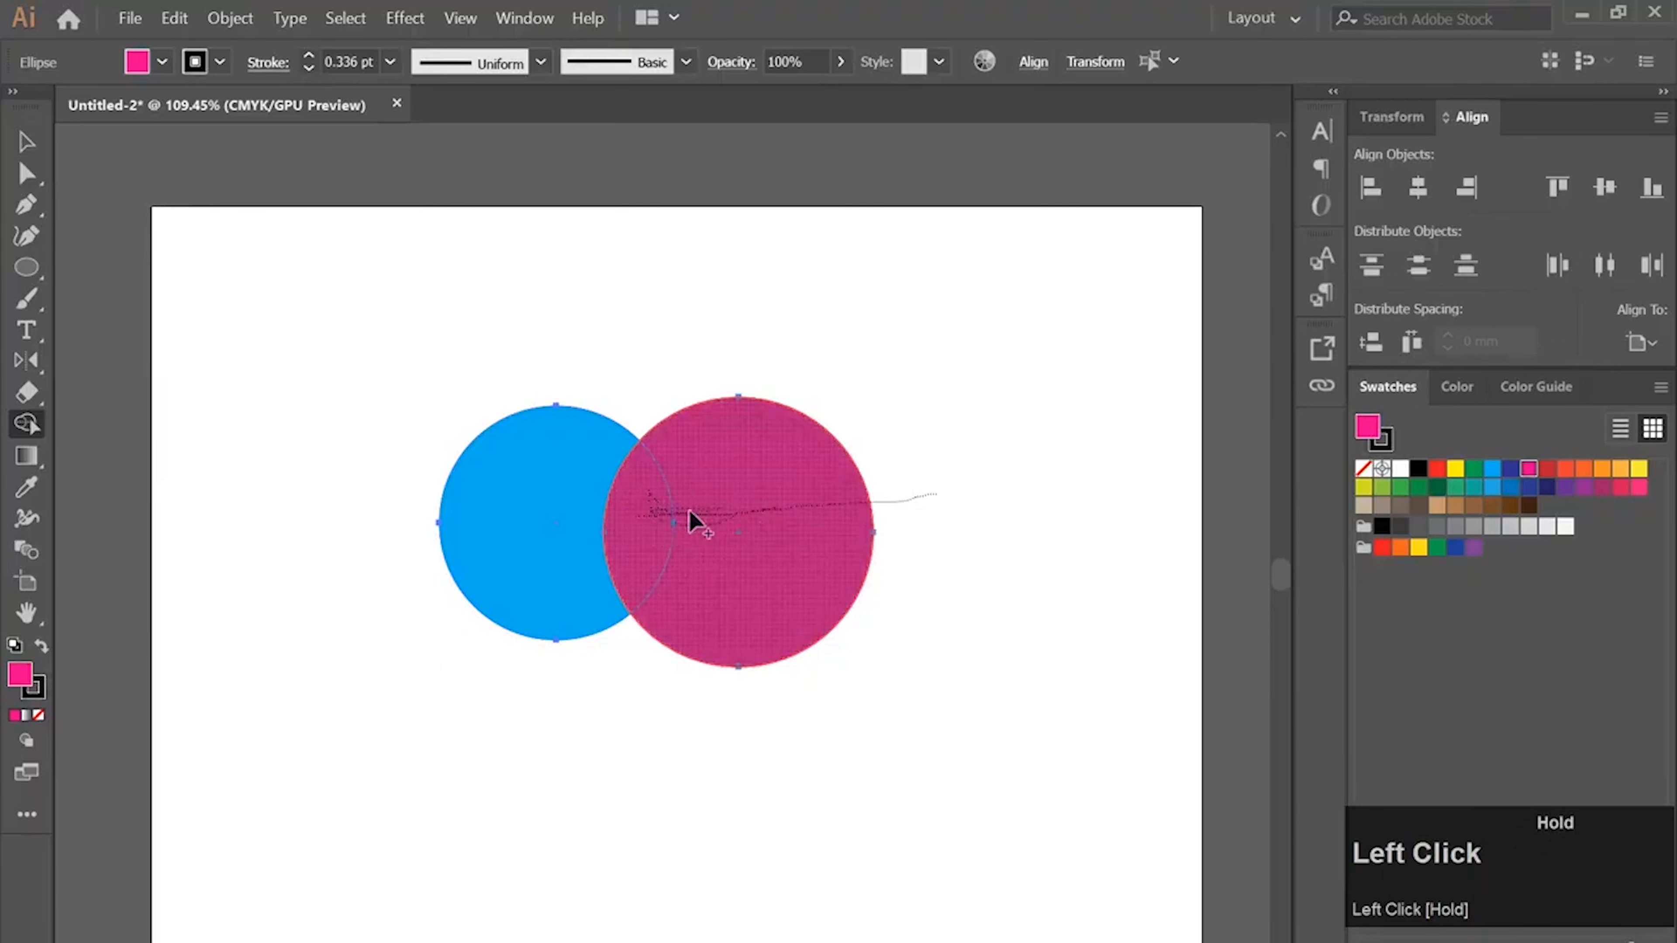
pyautogui.moveTo(690, 522); pyautogui.dragTo(687, 519)
# - Move the full pink circle to the right and the blue crescent up and to the left
pyautogui.press('v')
pyautogui.click(543, 333)
pyautogui.click(681, 550)
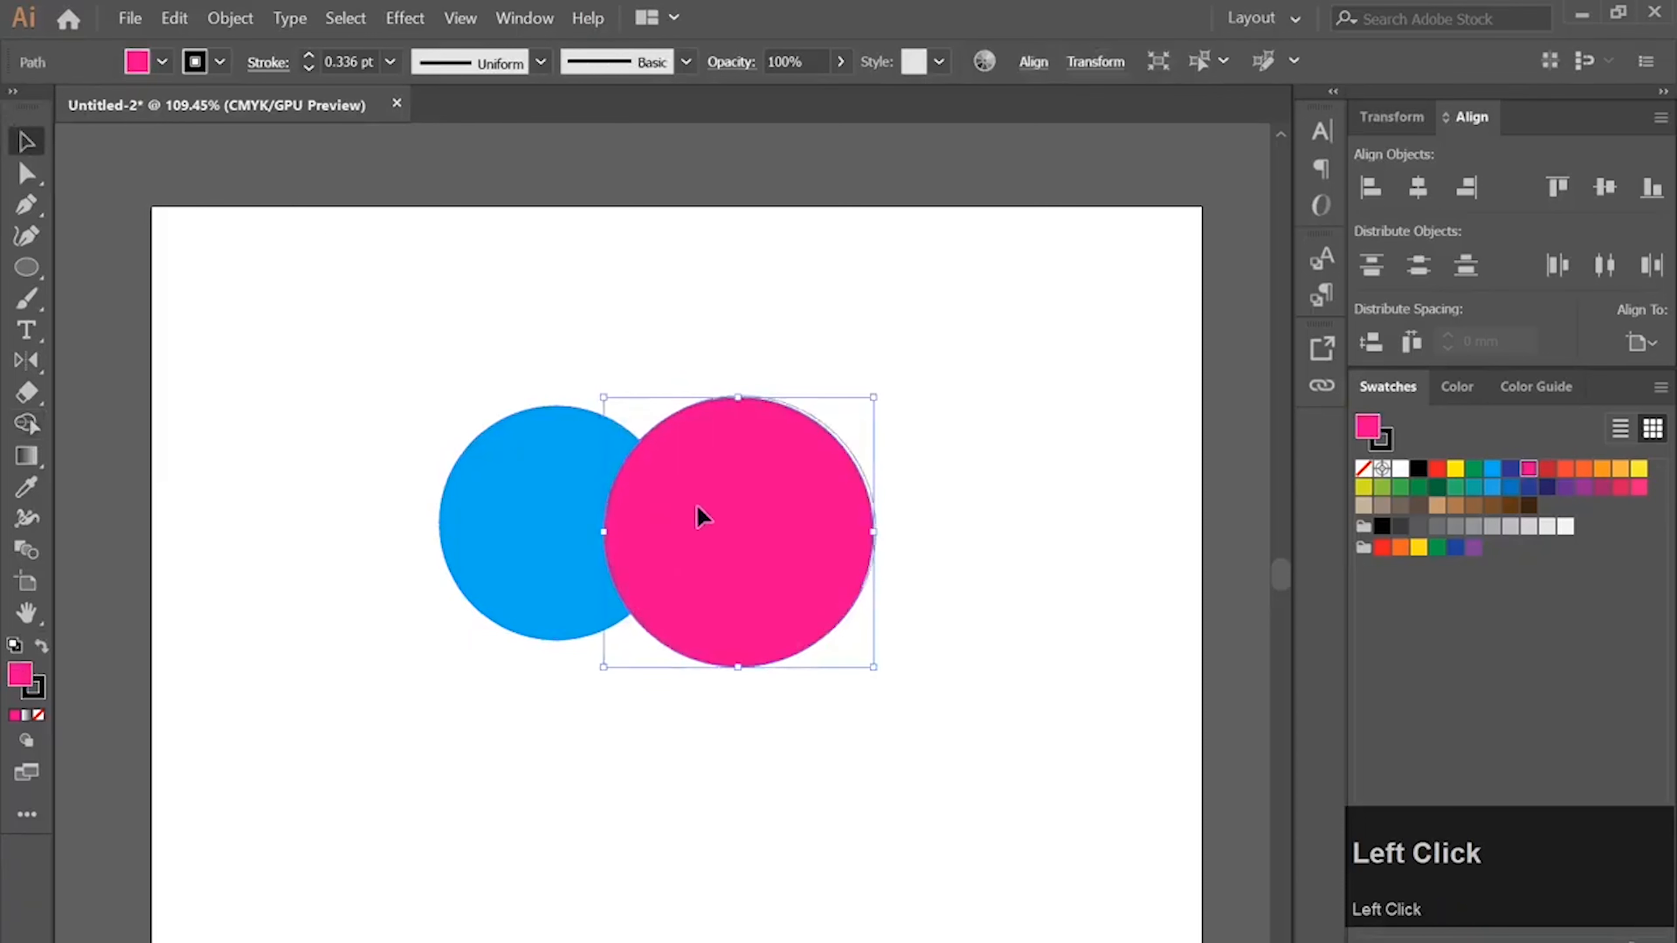
pyautogui.moveTo(695, 505); pyautogui.dragTo(744, 504)
pyautogui.moveTo(516, 489); pyautogui.dragTo(417, 429)
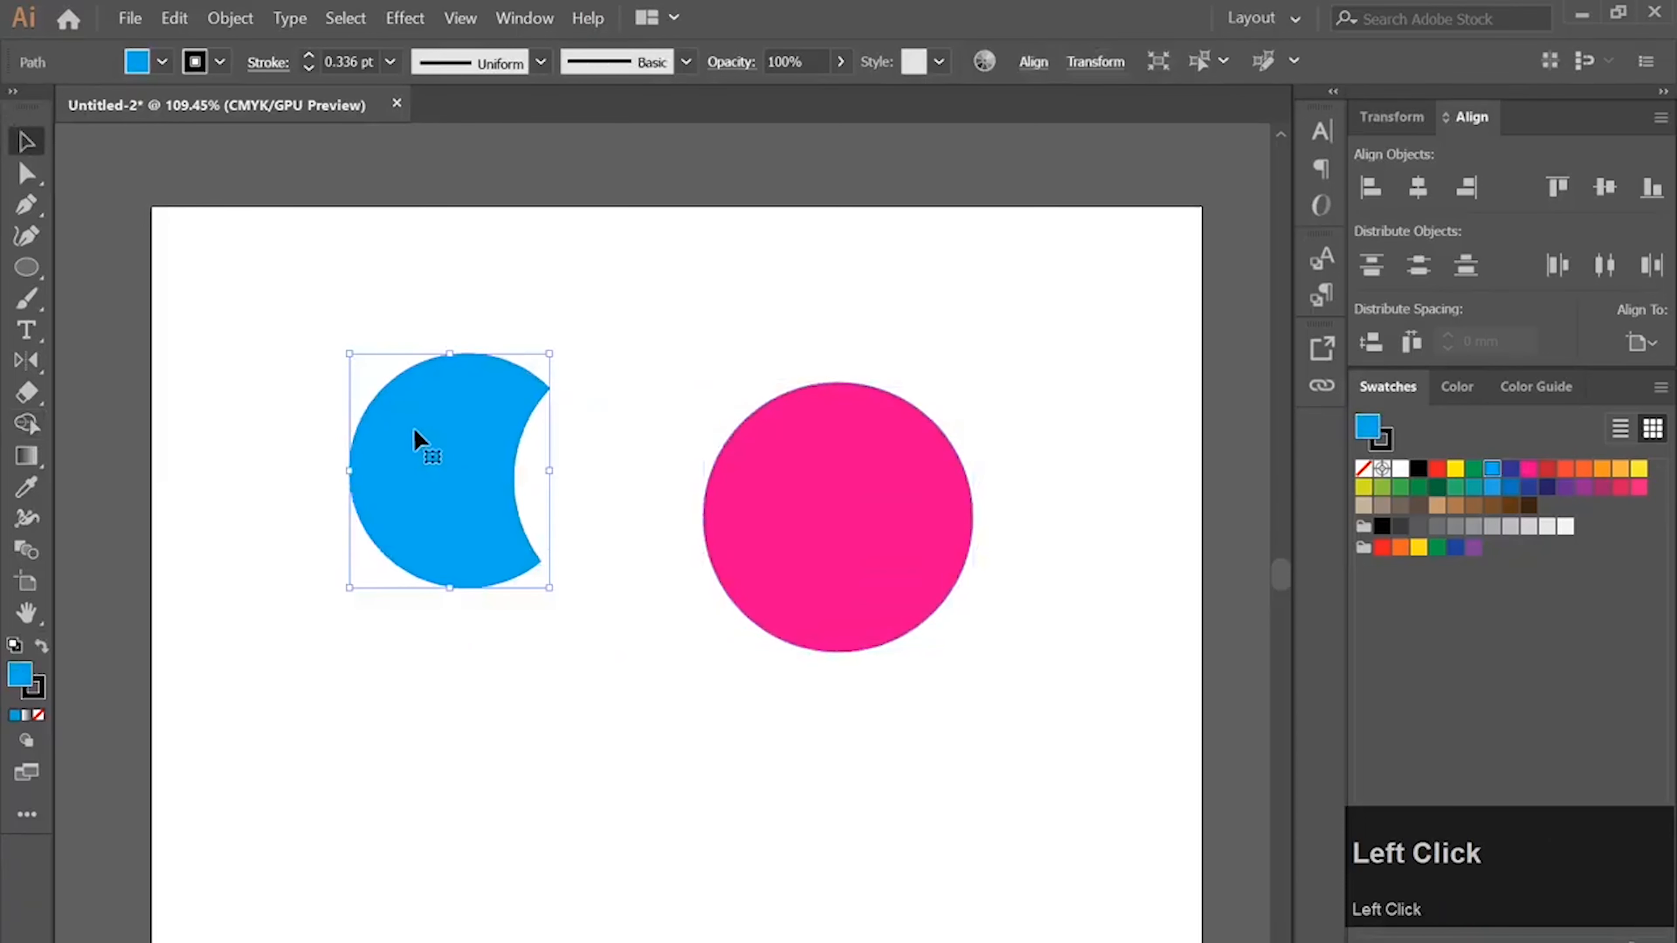
# - Undo the moves of the two shapes and the merging of the overlap into the pink circle
pyautogui.keyDown('ctrl'); pyautogui.click(975, 360); pyautogui.keyUp('ctrl')
pyautogui.hotkey('ctrl', 'z')
pyautogui.hotkey('ctrl', 'z')
pyautogui.hotkey('ctrl', 'z')
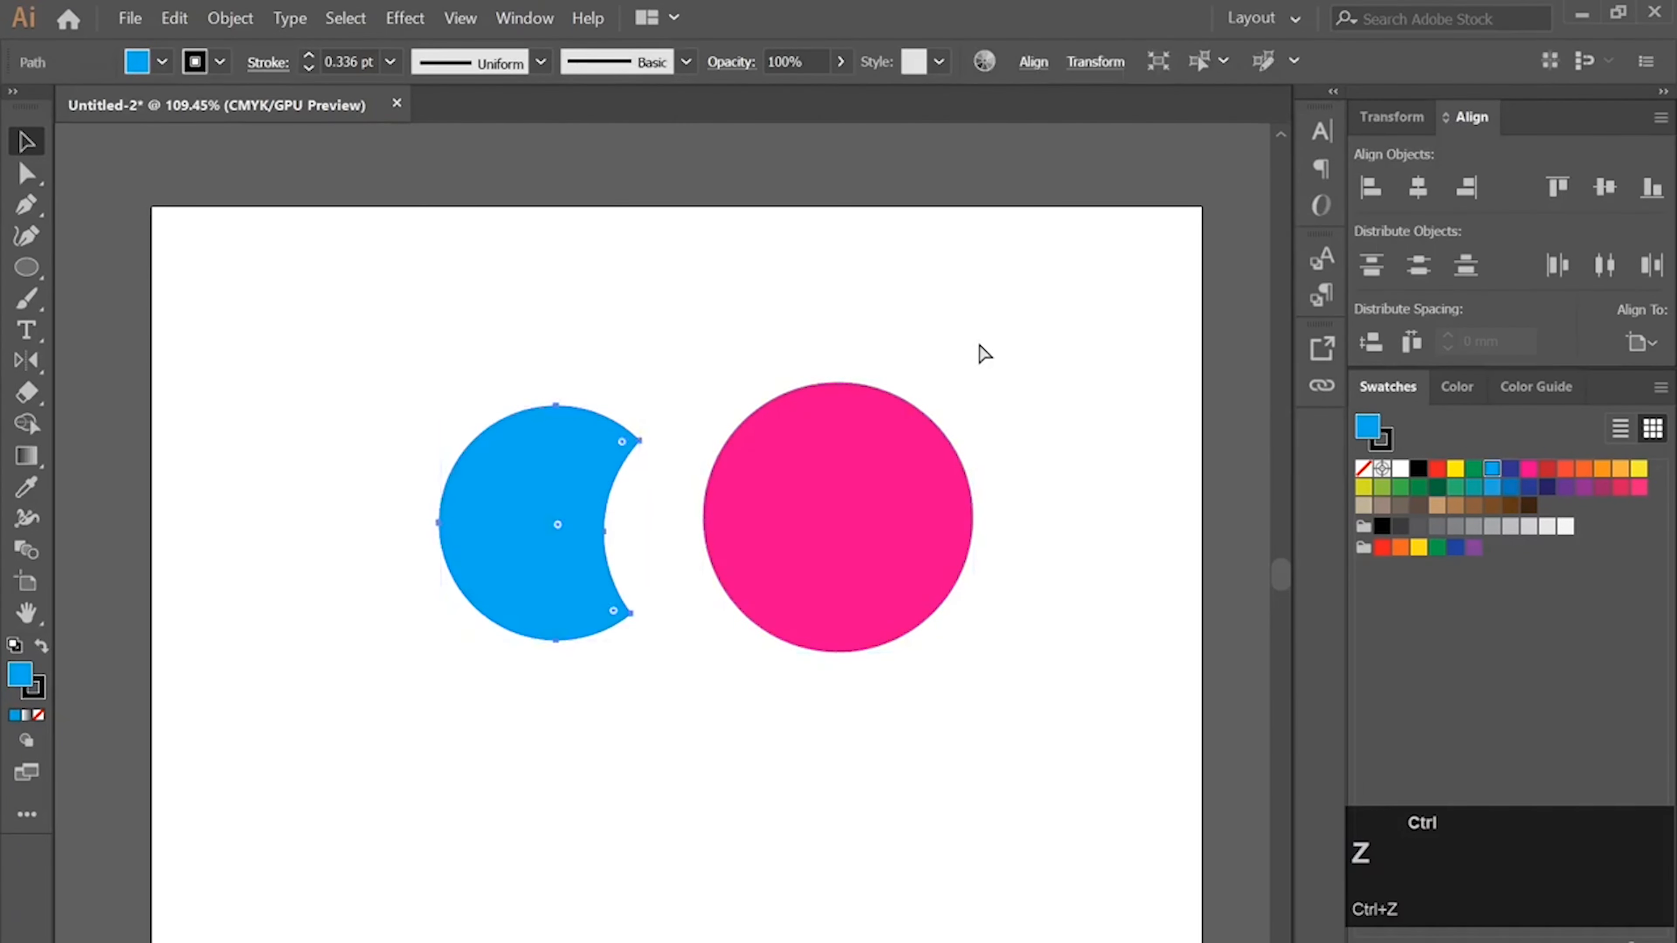
# - Reposition the circles slightly so that the blue one overlaps more with the pink one
pyautogui.click(989, 390)
pyautogui.moveTo(765, 520); pyautogui.dragTo(853, 572)
pyautogui.hotkey('ctrl', 'z')
pyautogui.moveTo(727, 530); pyautogui.dragTo(672, 503)
pyautogui.moveTo(675, 509); pyautogui.dragTo(753, 531)
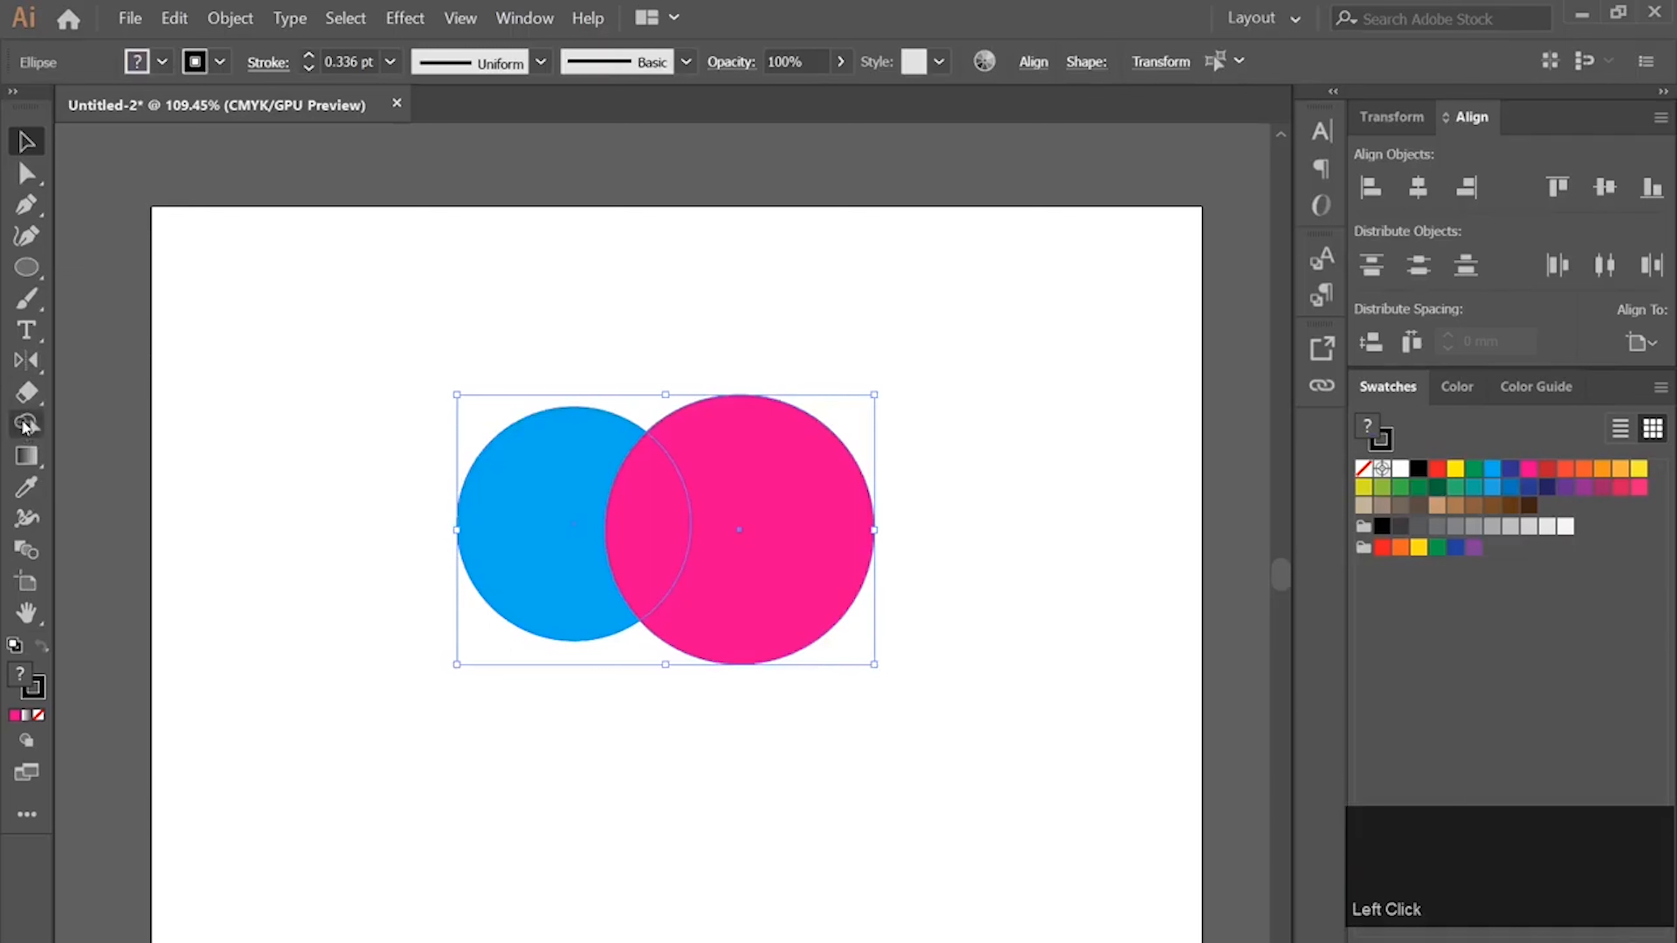
# - Try merging both circles into a single pink shape with the Shape Builder tool and moving it up and to the right
pyautogui.click(26, 426)
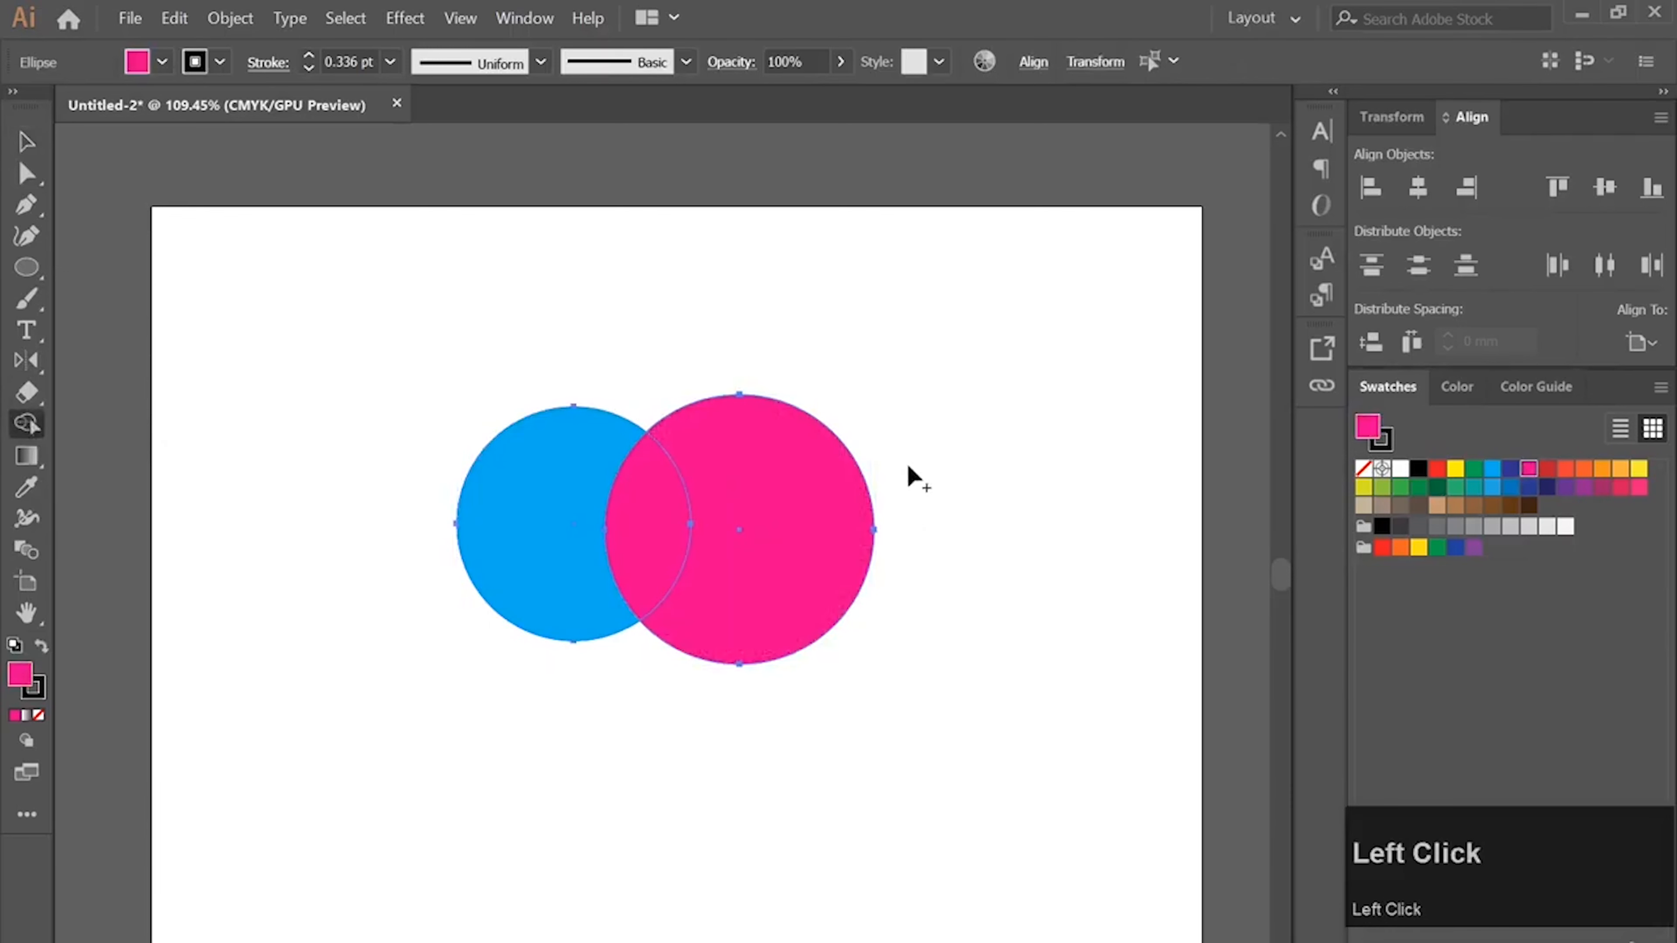
pyautogui.moveTo(924, 459)
pyautogui.mouseDown()
pyautogui.moveTo(767, 494)
pyautogui.moveTo(551, 499)
pyautogui.mouseUp()
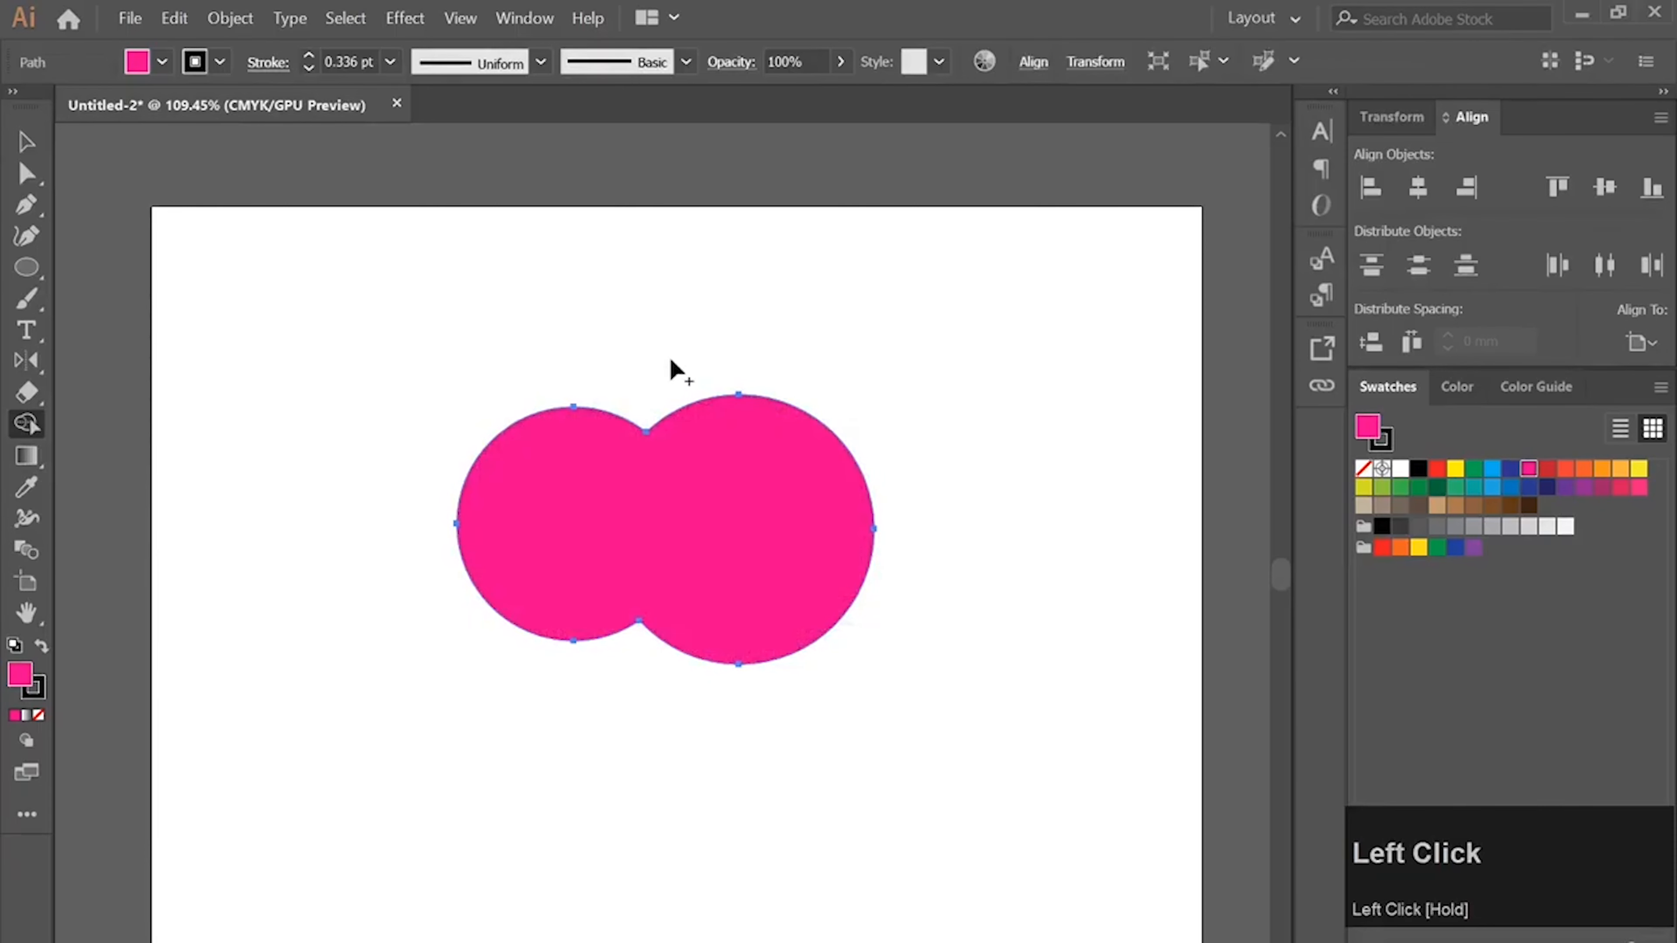
pyautogui.click(23, 154)
pyautogui.click(449, 337)
pyautogui.moveTo(616, 543); pyautogui.dragTo(698, 433)
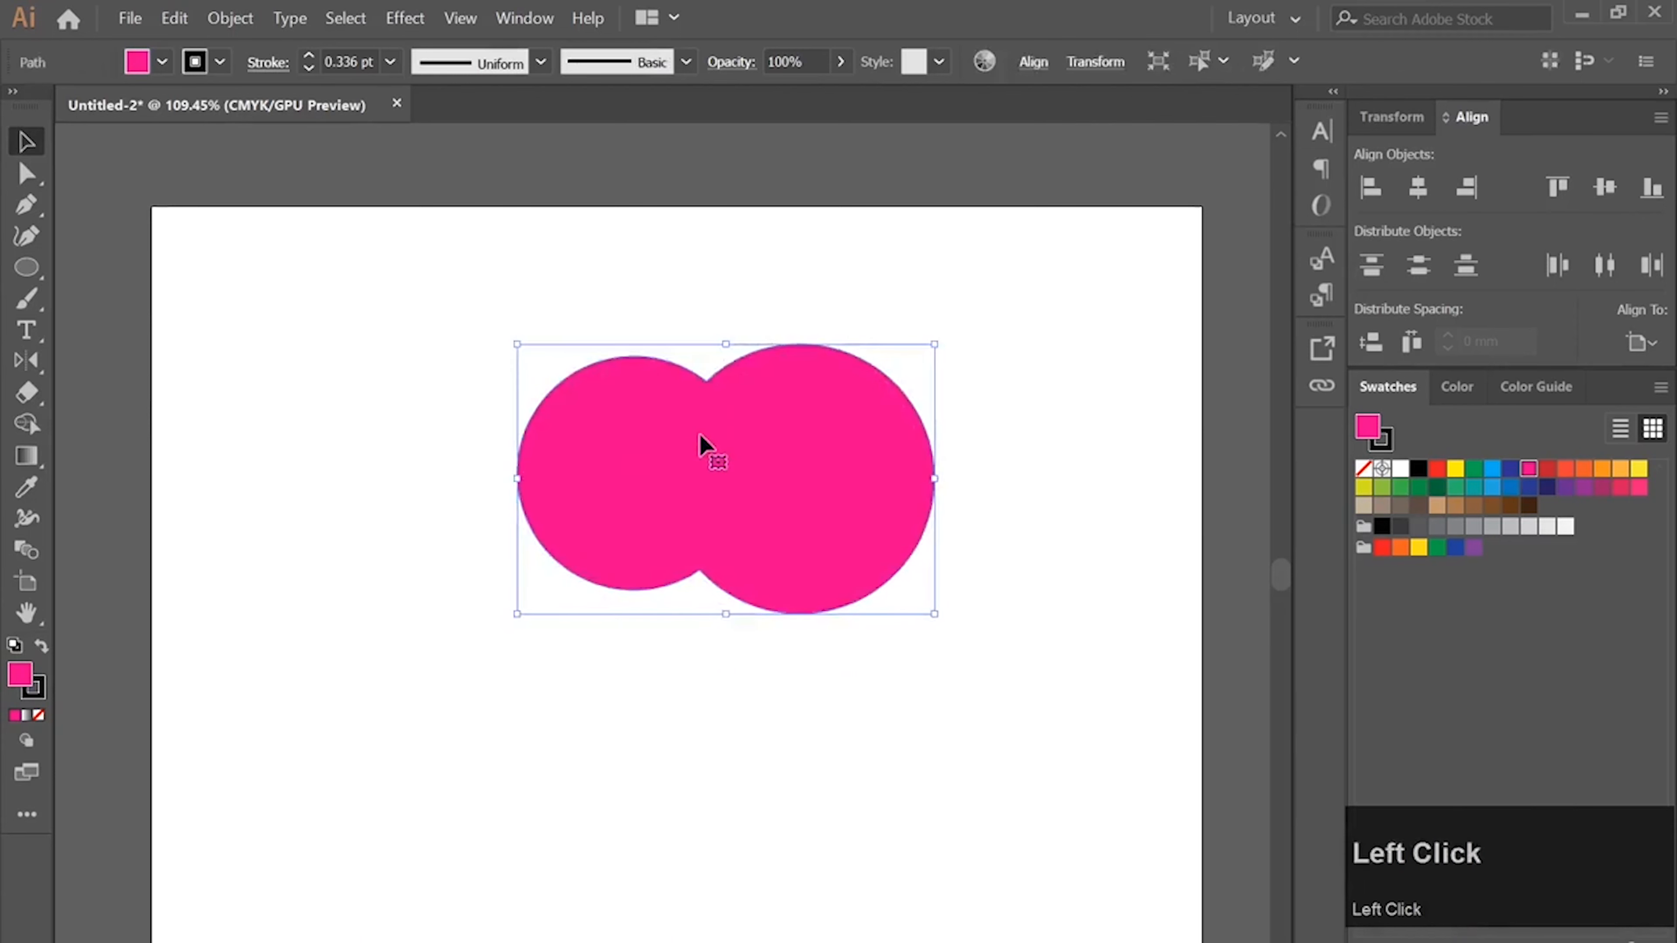
# - Move the two restored circles slightly up and remove the pink area outside their overlap with the Shape Builder tool
pyautogui.moveTo(938, 361); pyautogui.dragTo(346, 625)
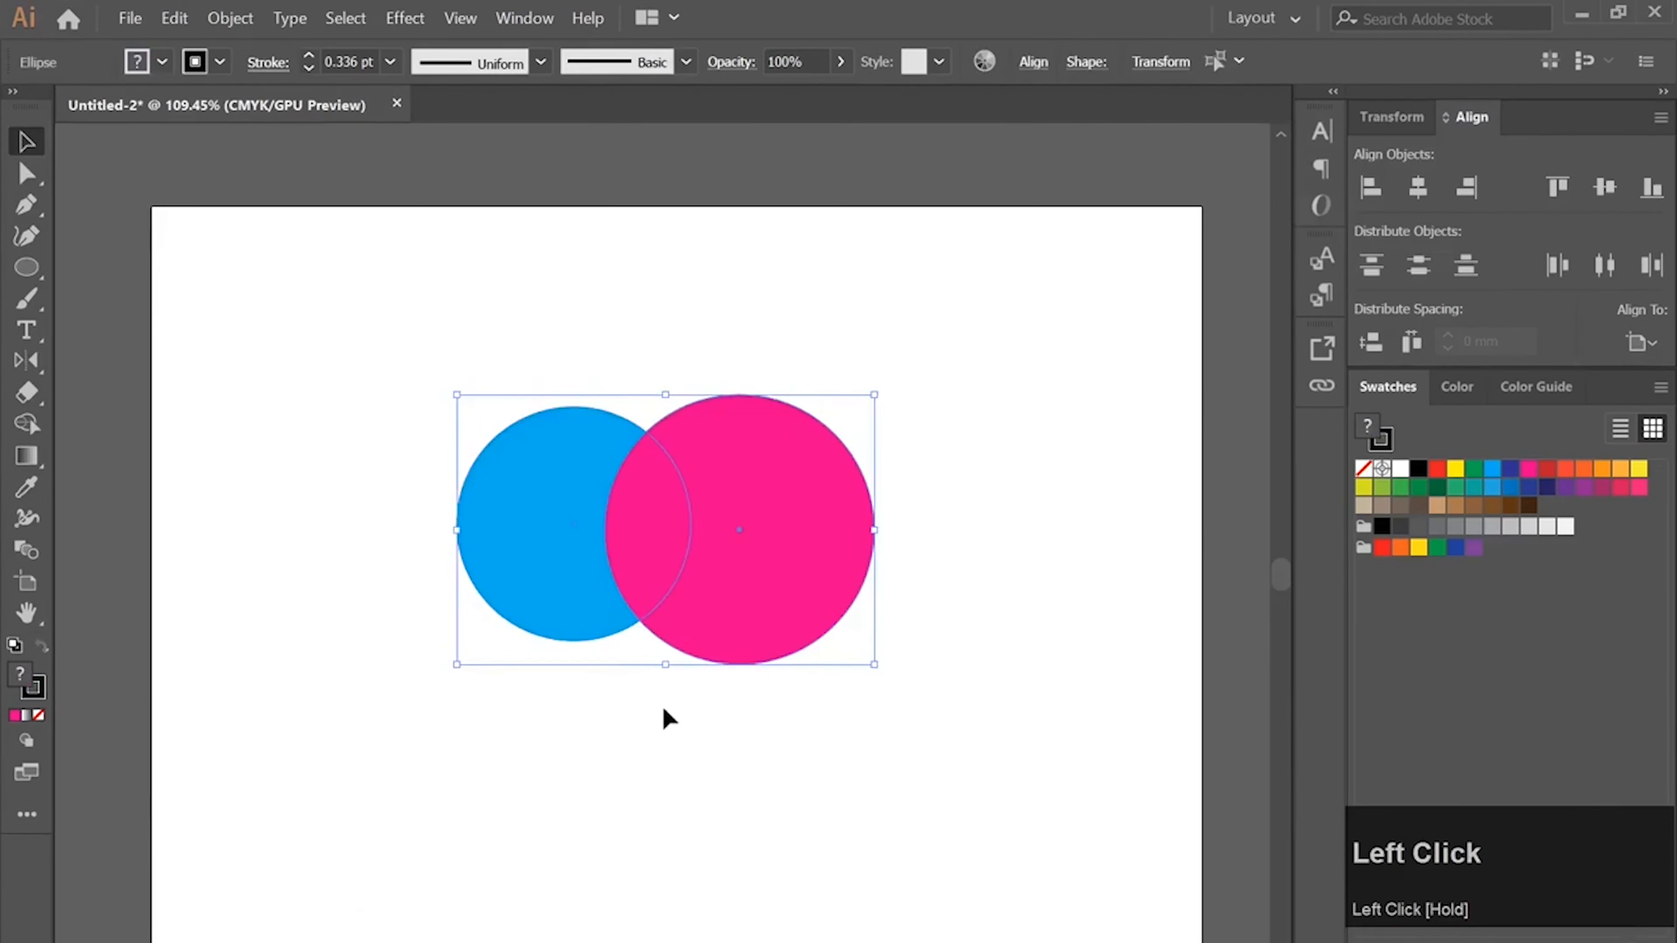
pyautogui.moveTo(659, 498); pyautogui.dragTo(635, 455)
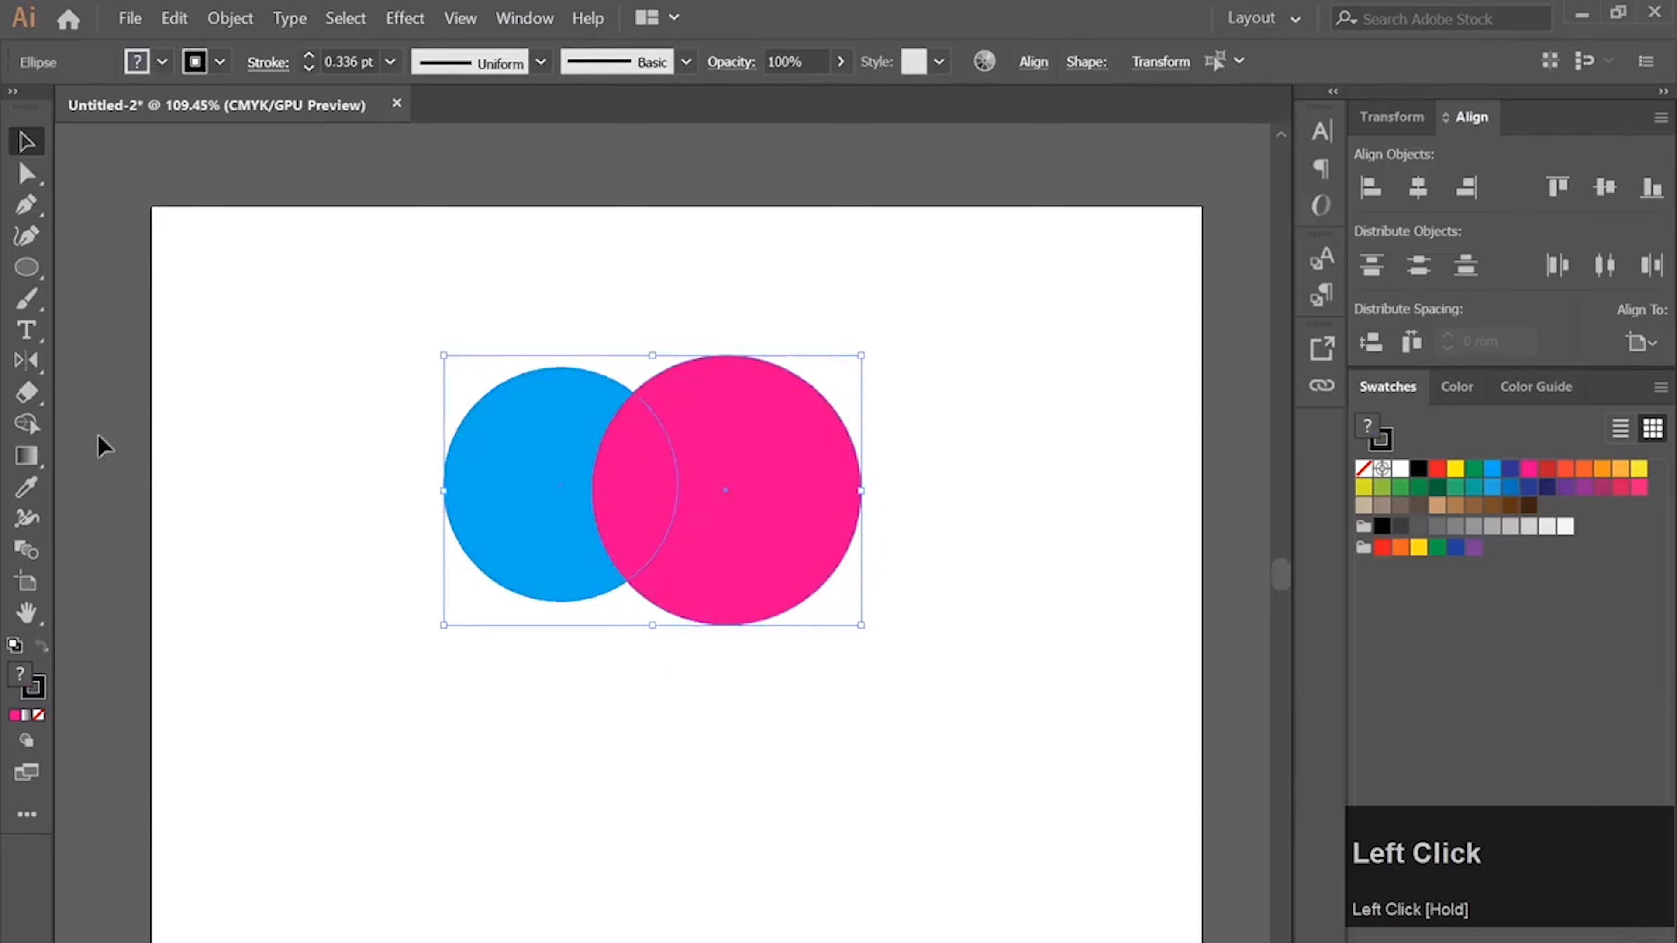
pyautogui.click(25, 425)
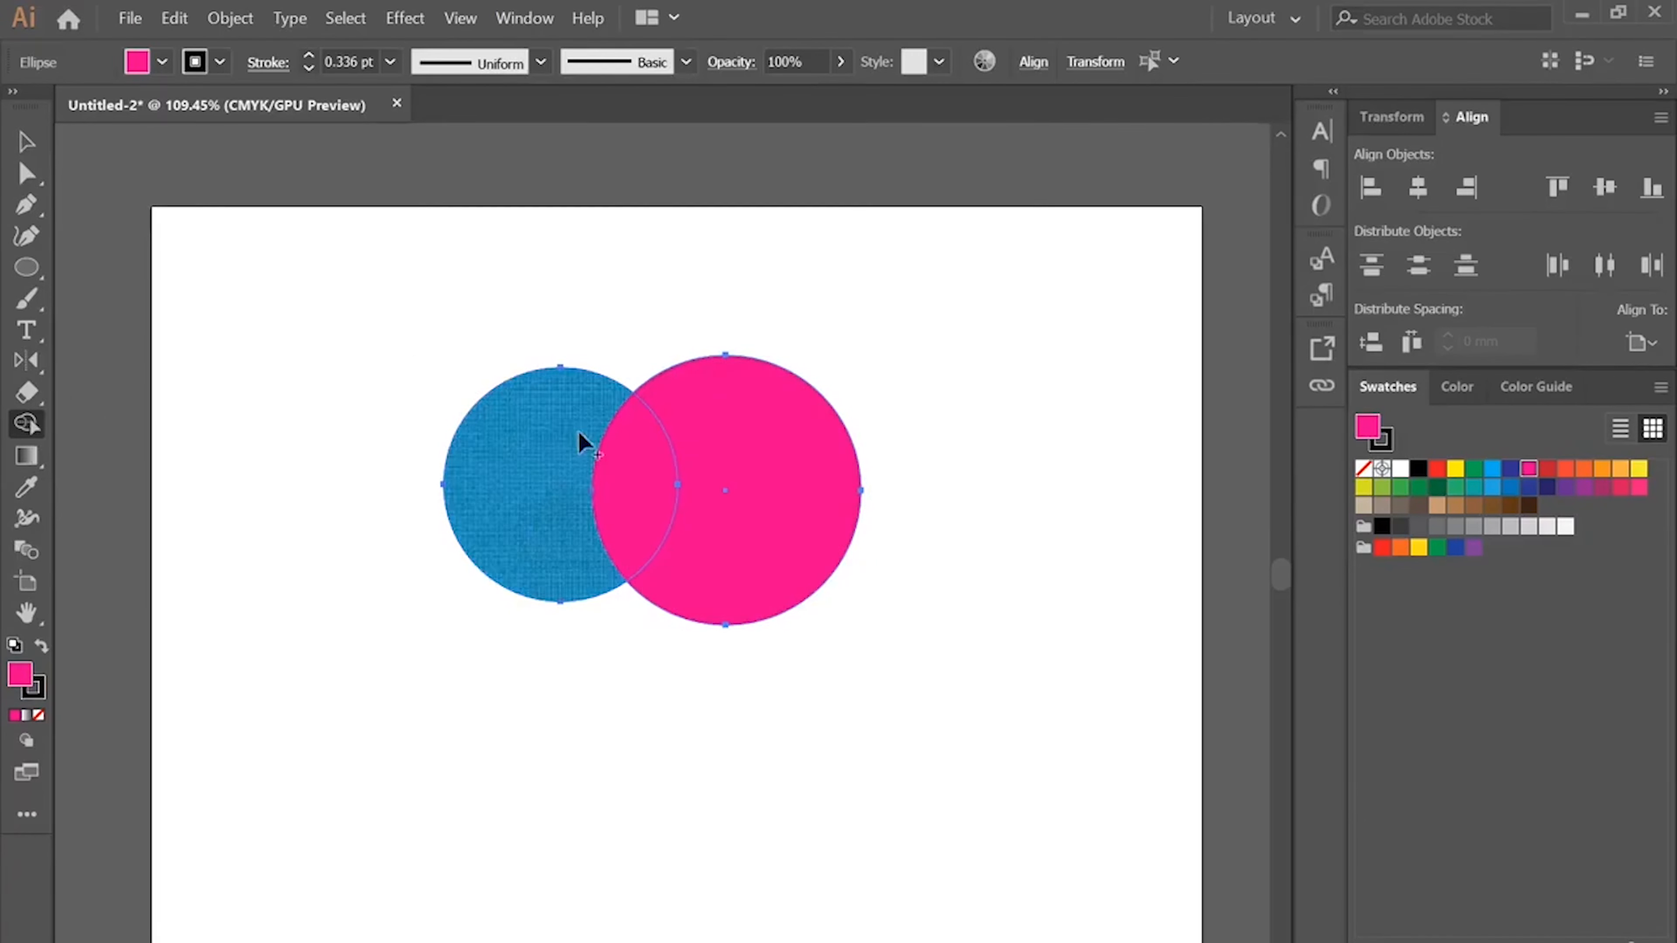
pyautogui.keyDown('alt'); pyautogui.click(730, 423); pyautogui.keyUp('alt')
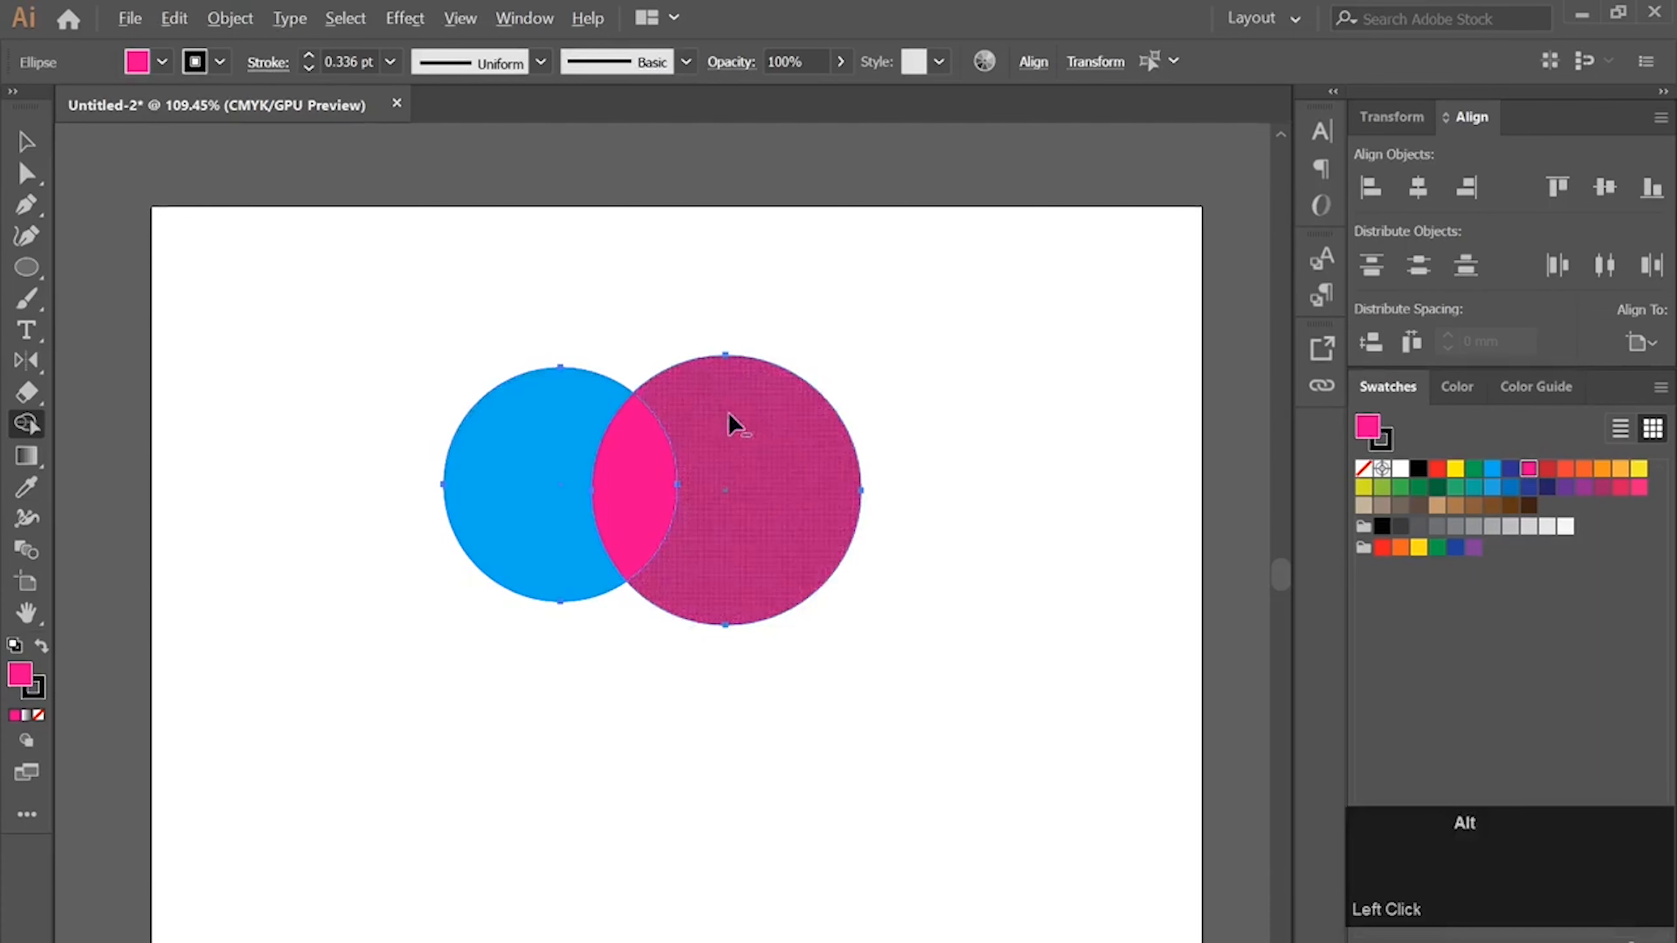
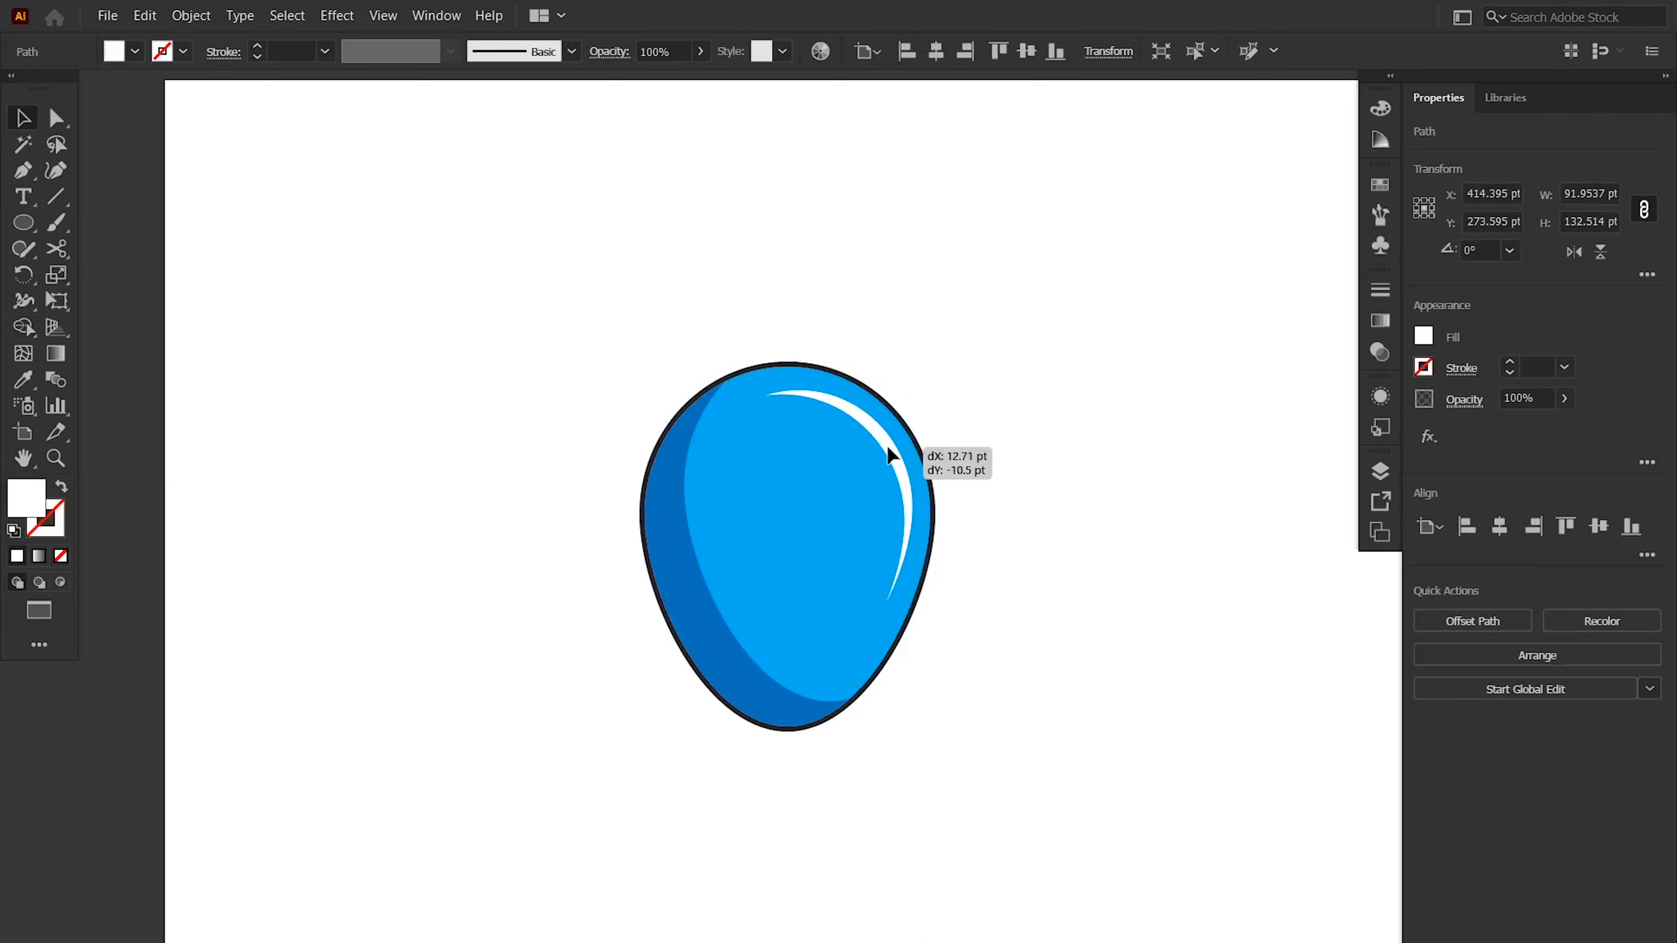
# - Draw a dark blue ellipse about 39 by 14 pt just below the balloon's lower tip
pyautogui.click(1013, 426)
pyautogui.click(693, 489)
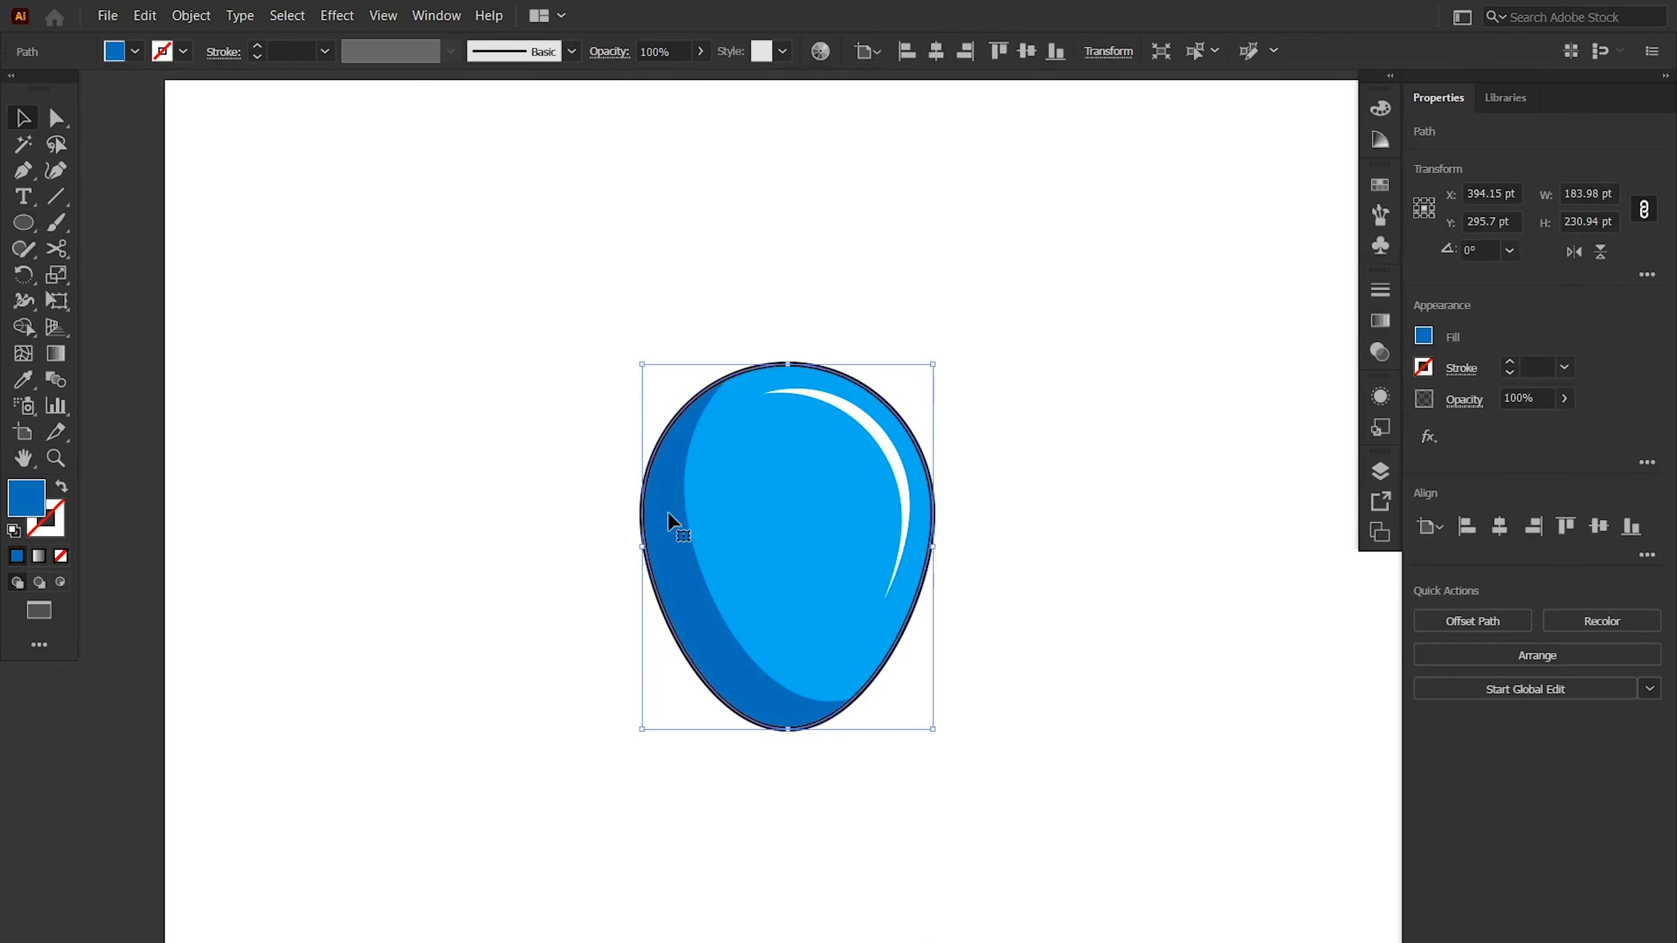
pyautogui.press('l')
pyautogui.moveTo(756, 730); pyautogui.dragTo(1047, 802)
pyautogui.press('z')
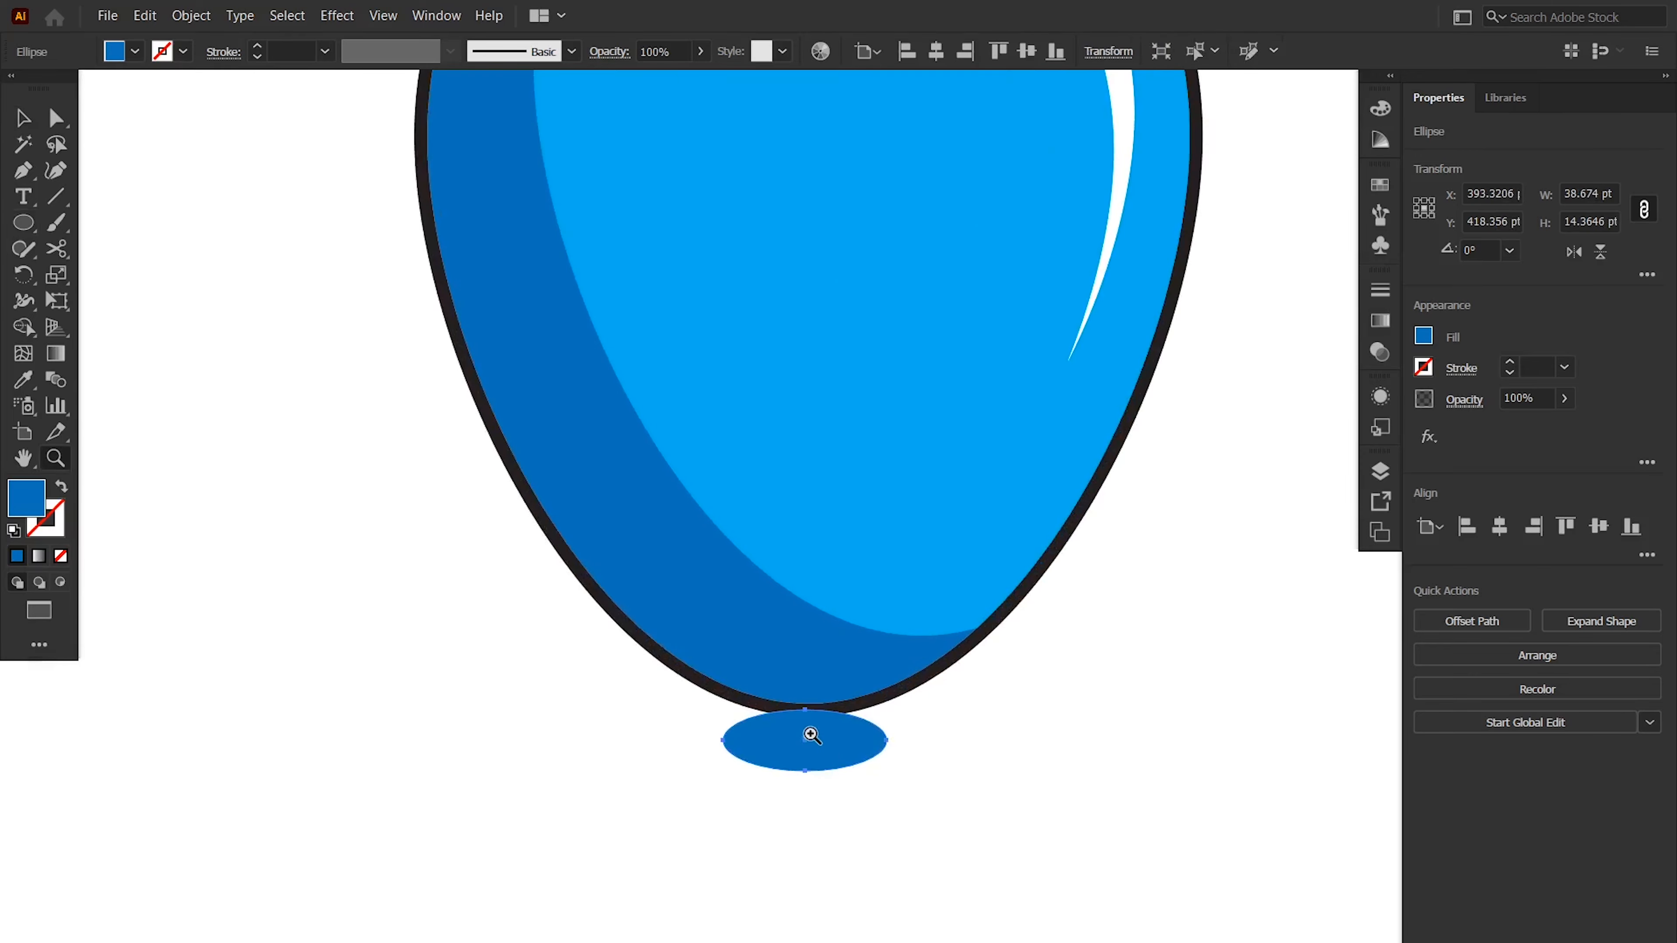
# - Centre the ellipse under the balloon and lower its top anchor point to shape the knot
pyautogui.press('v')
pyautogui.moveTo(805, 710)
pyautogui.mouseDown()
pyautogui.moveTo(798, 761)
pyautogui.moveTo(809, 686)
pyautogui.moveTo(809, 718)
pyautogui.mouseUp()
pyautogui.press('a')
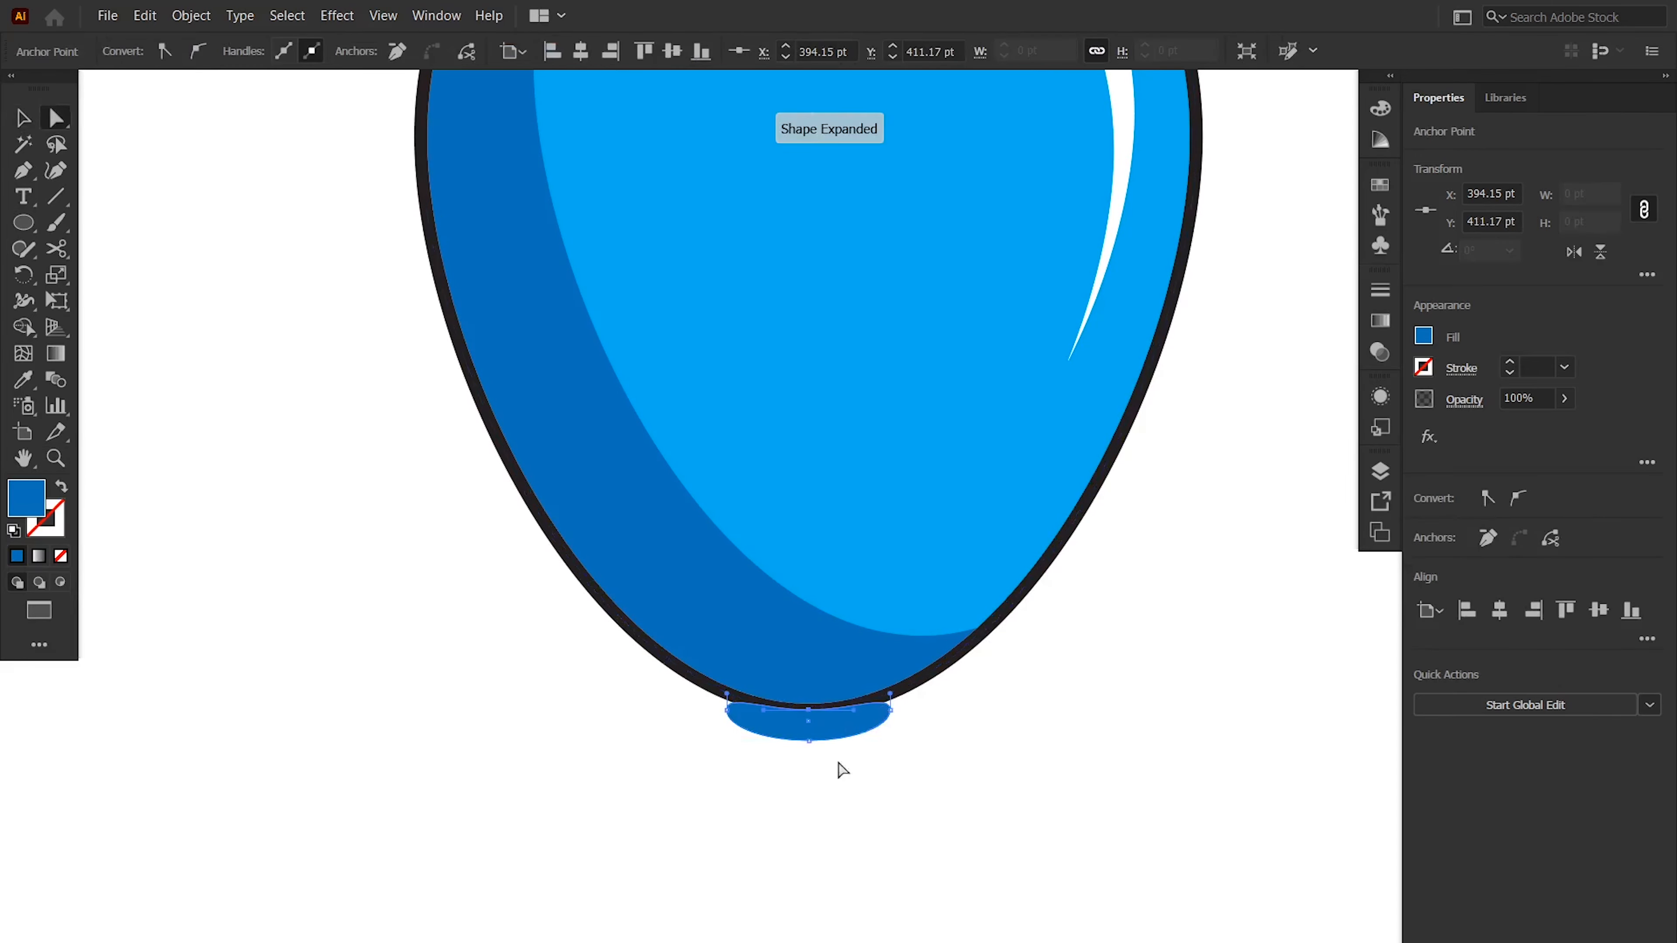
pyautogui.click(945, 748)
# - Give the balloon's knot a black outline with a 3 pt stroke
pyautogui.click(815, 726)
pyautogui.click(183, 51)
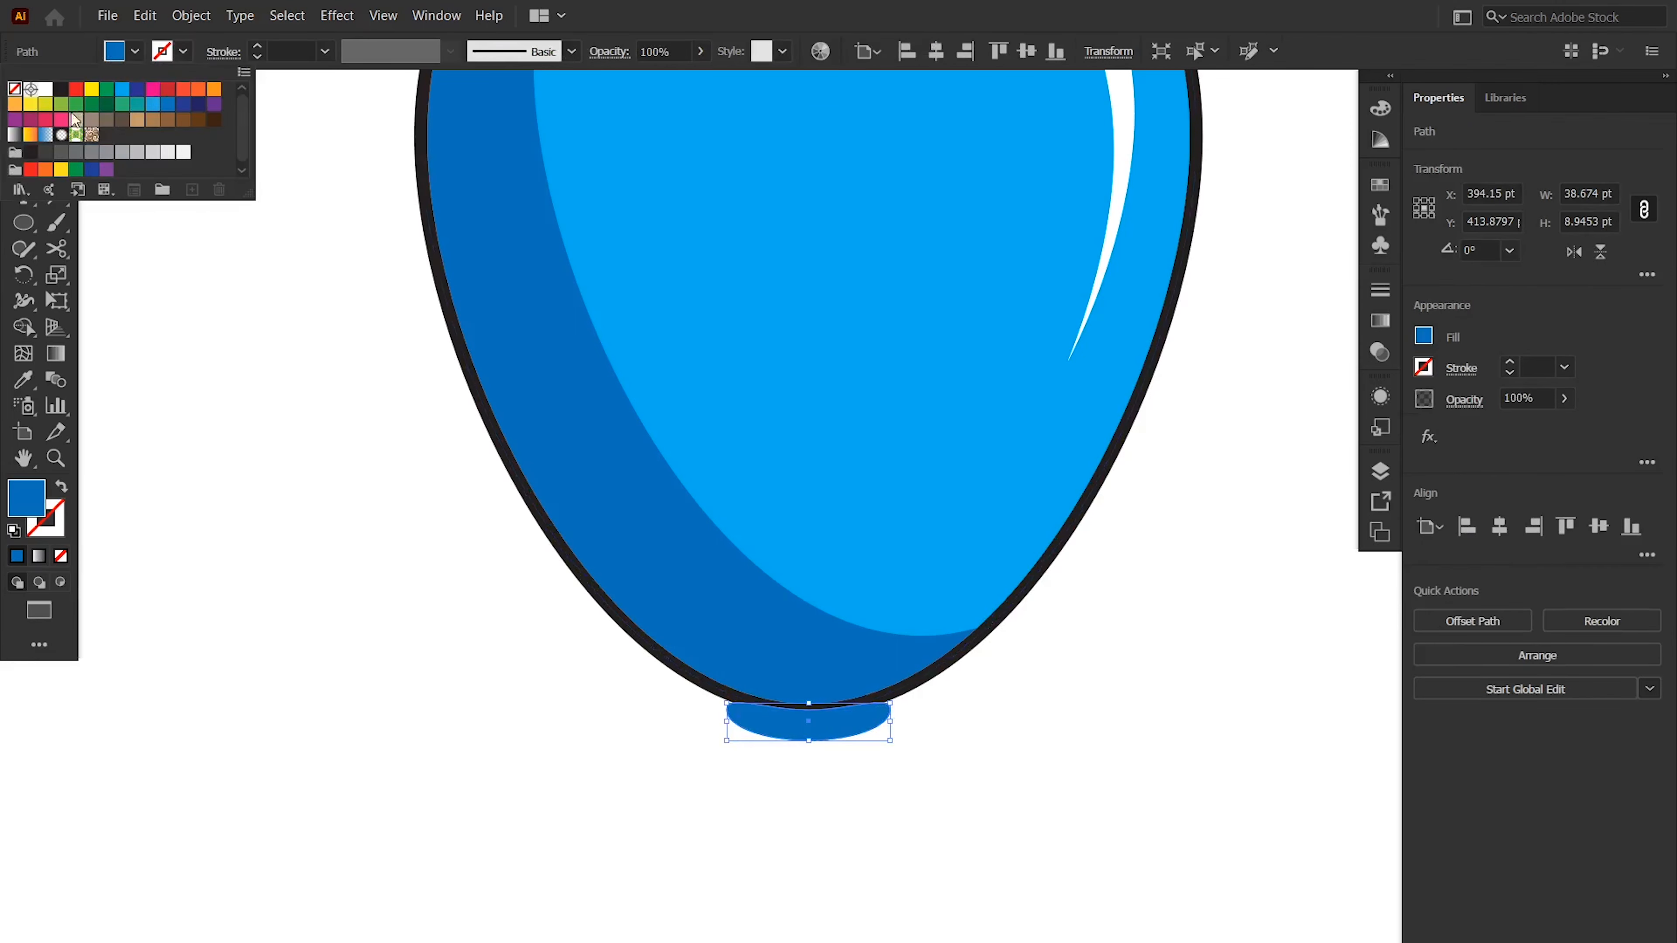
pyautogui.click(31, 152)
pyautogui.click(325, 52)
pyautogui.click(360, 194)
pyautogui.click(393, 645)
pyautogui.press('z')
pyautogui.moveTo(924, 770)
pyautogui.mouseDown()
pyautogui.moveTo(536, 645)
pyautogui.moveTo(1018, 820)
pyautogui.mouseUp()
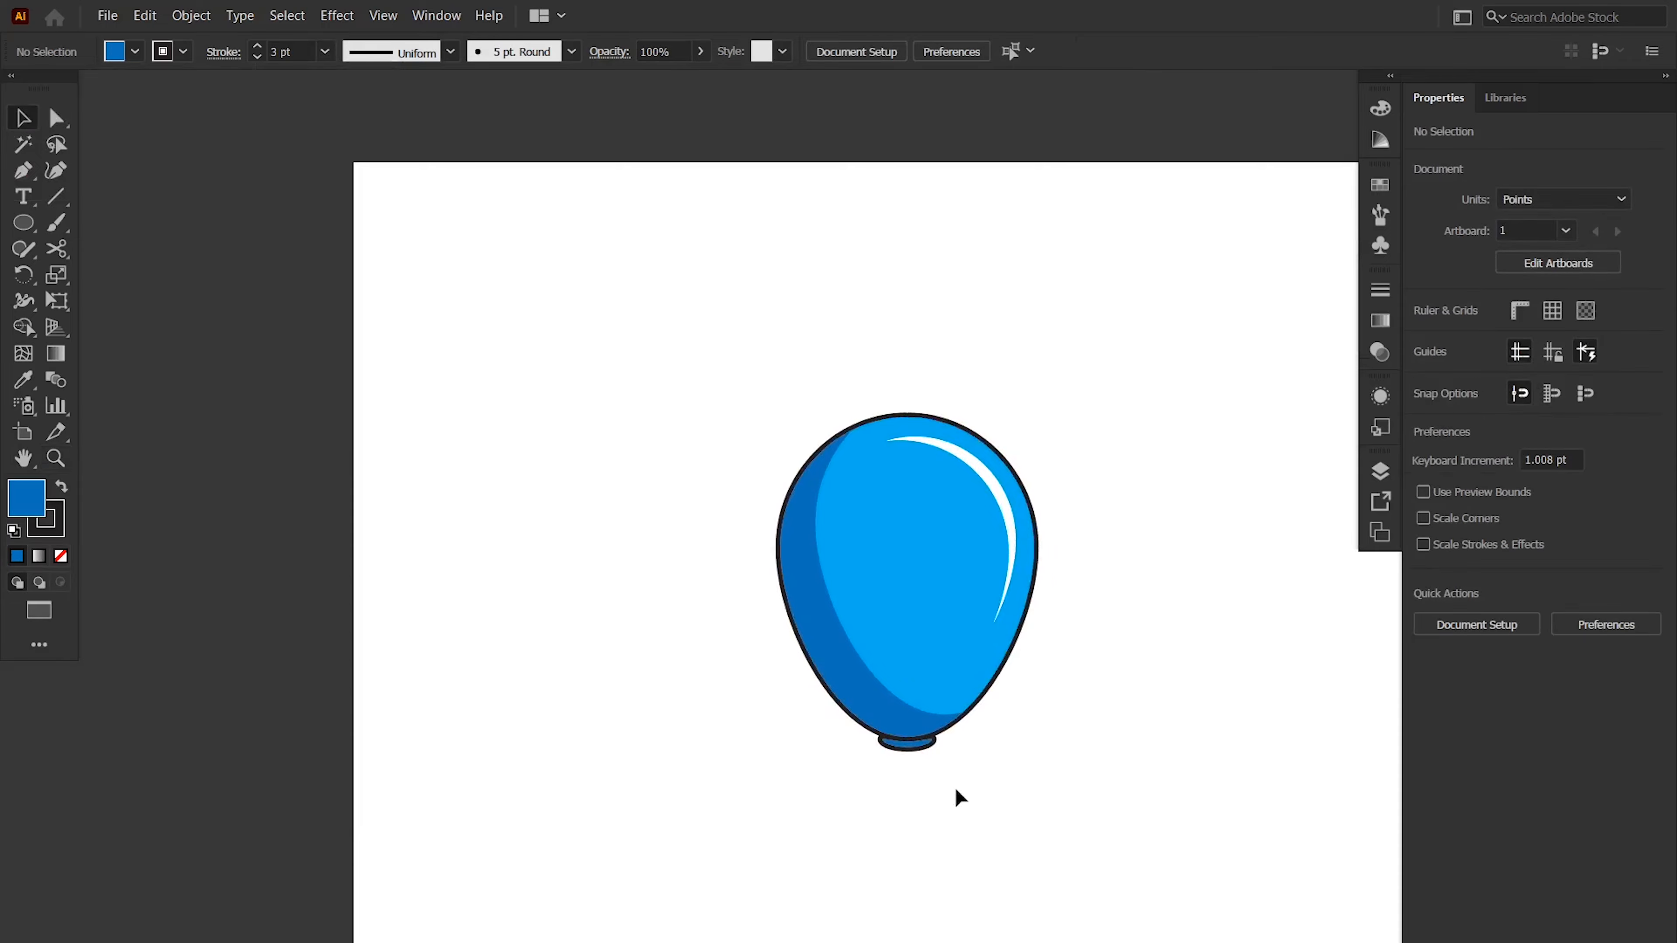
# - Draw a straight vertical string about 177 pt long down from the bottom of the knot with the Pen tool
pyautogui.press('p')
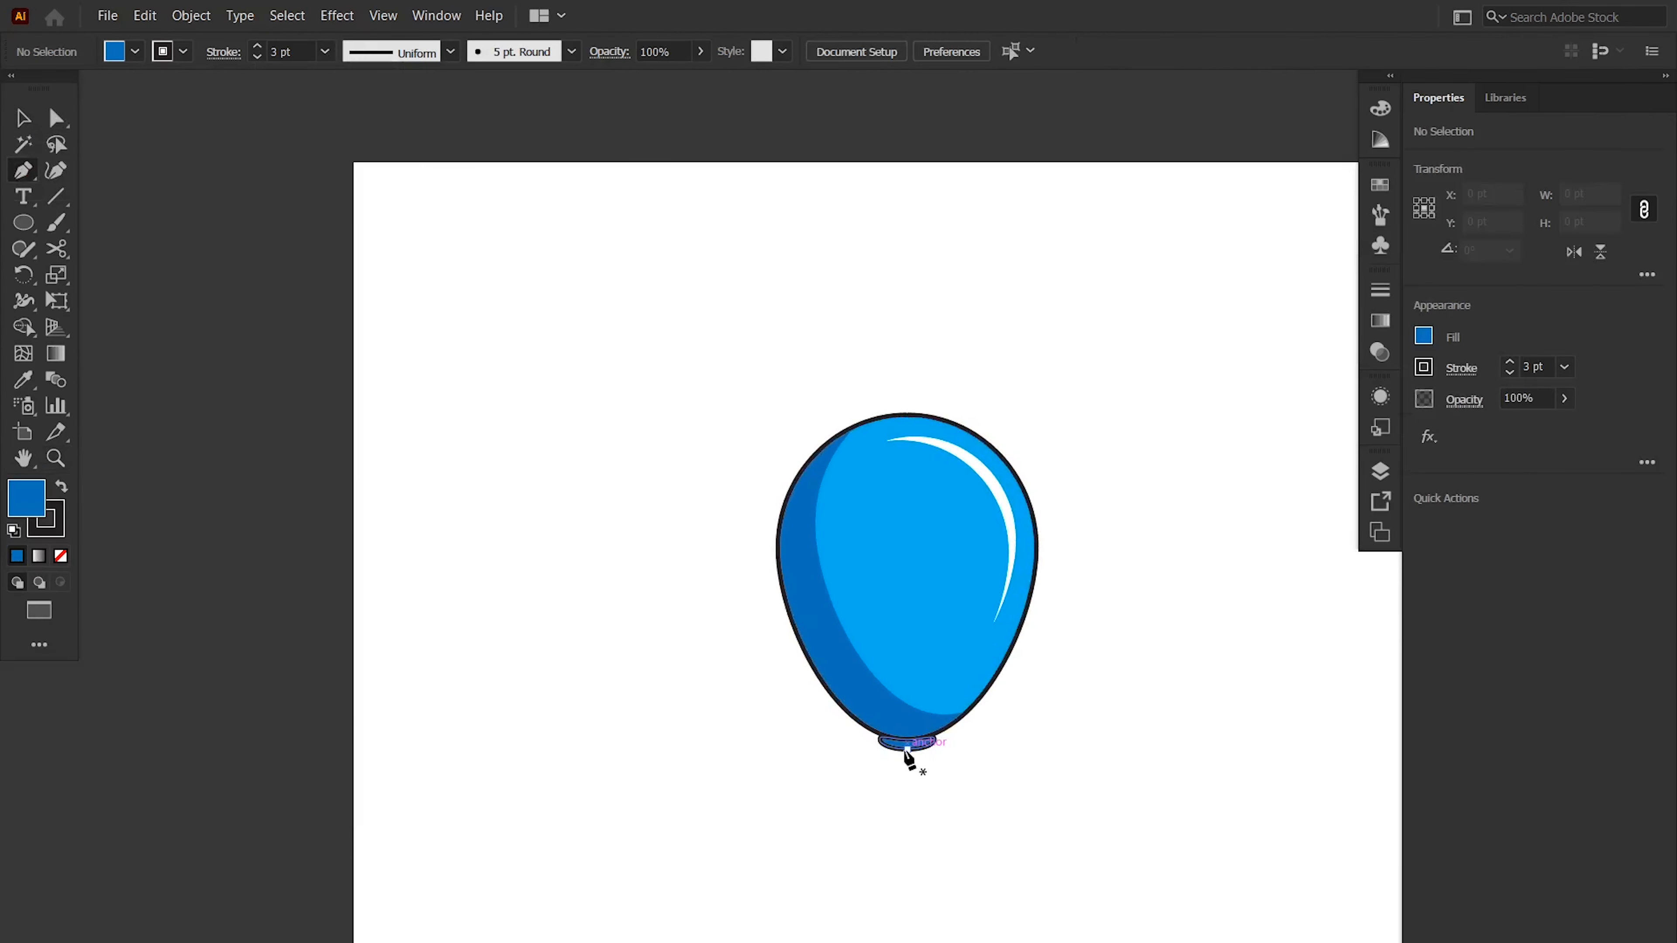
pyautogui.click(907, 750)
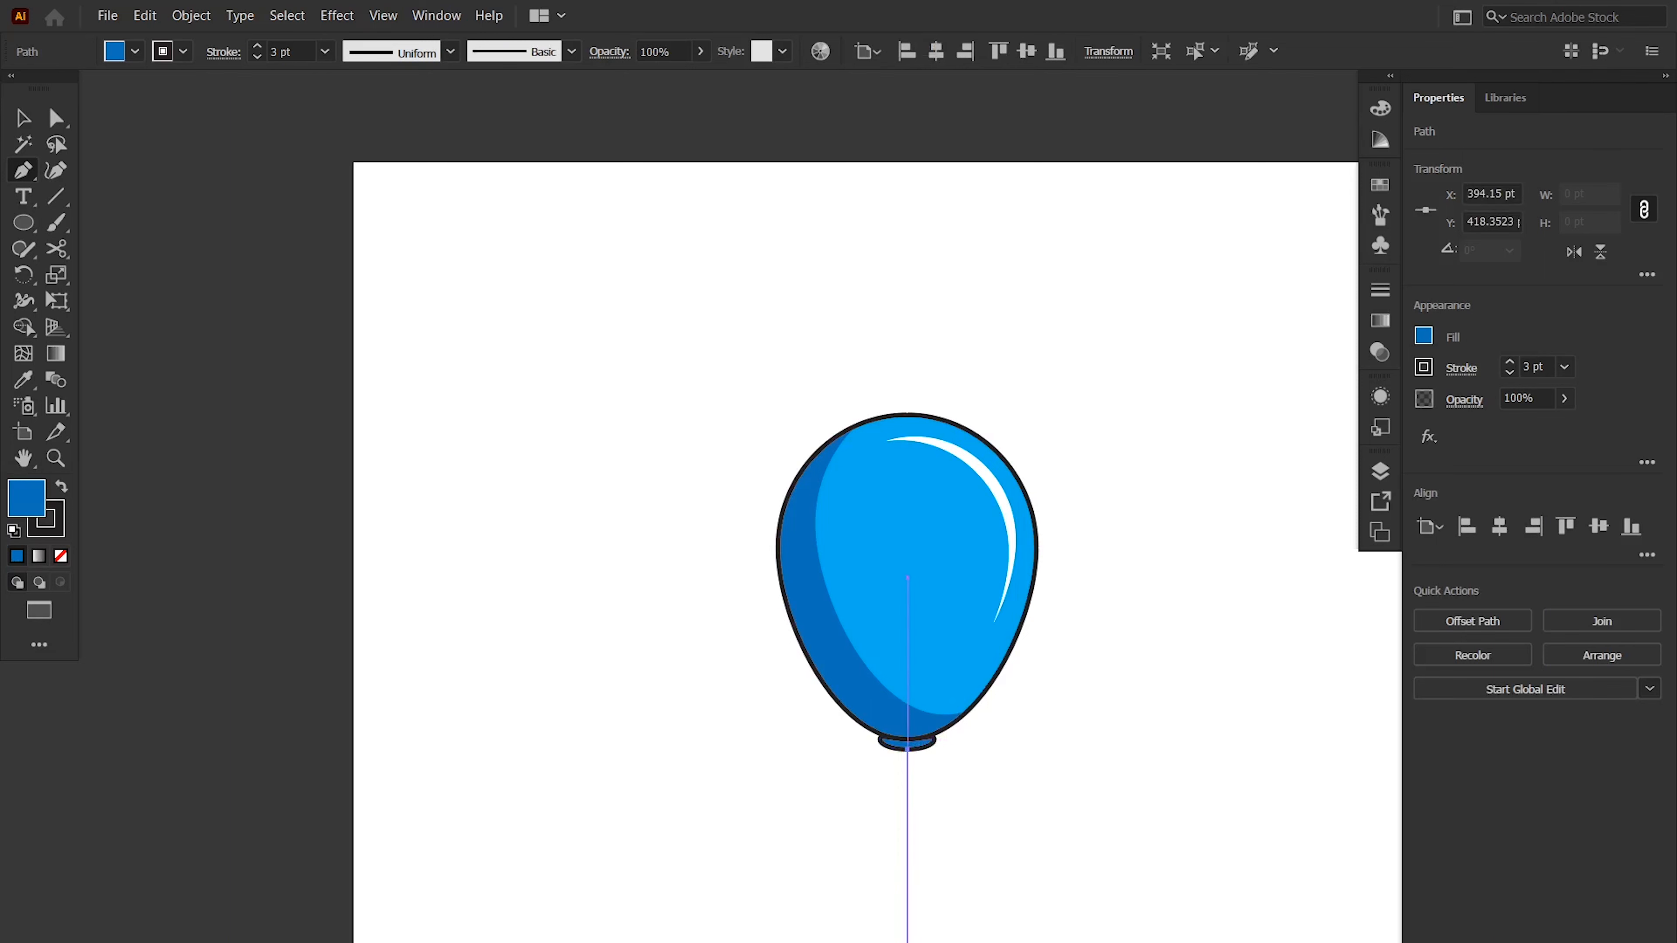
pyautogui.click(907, 941)
pyautogui.press('v')
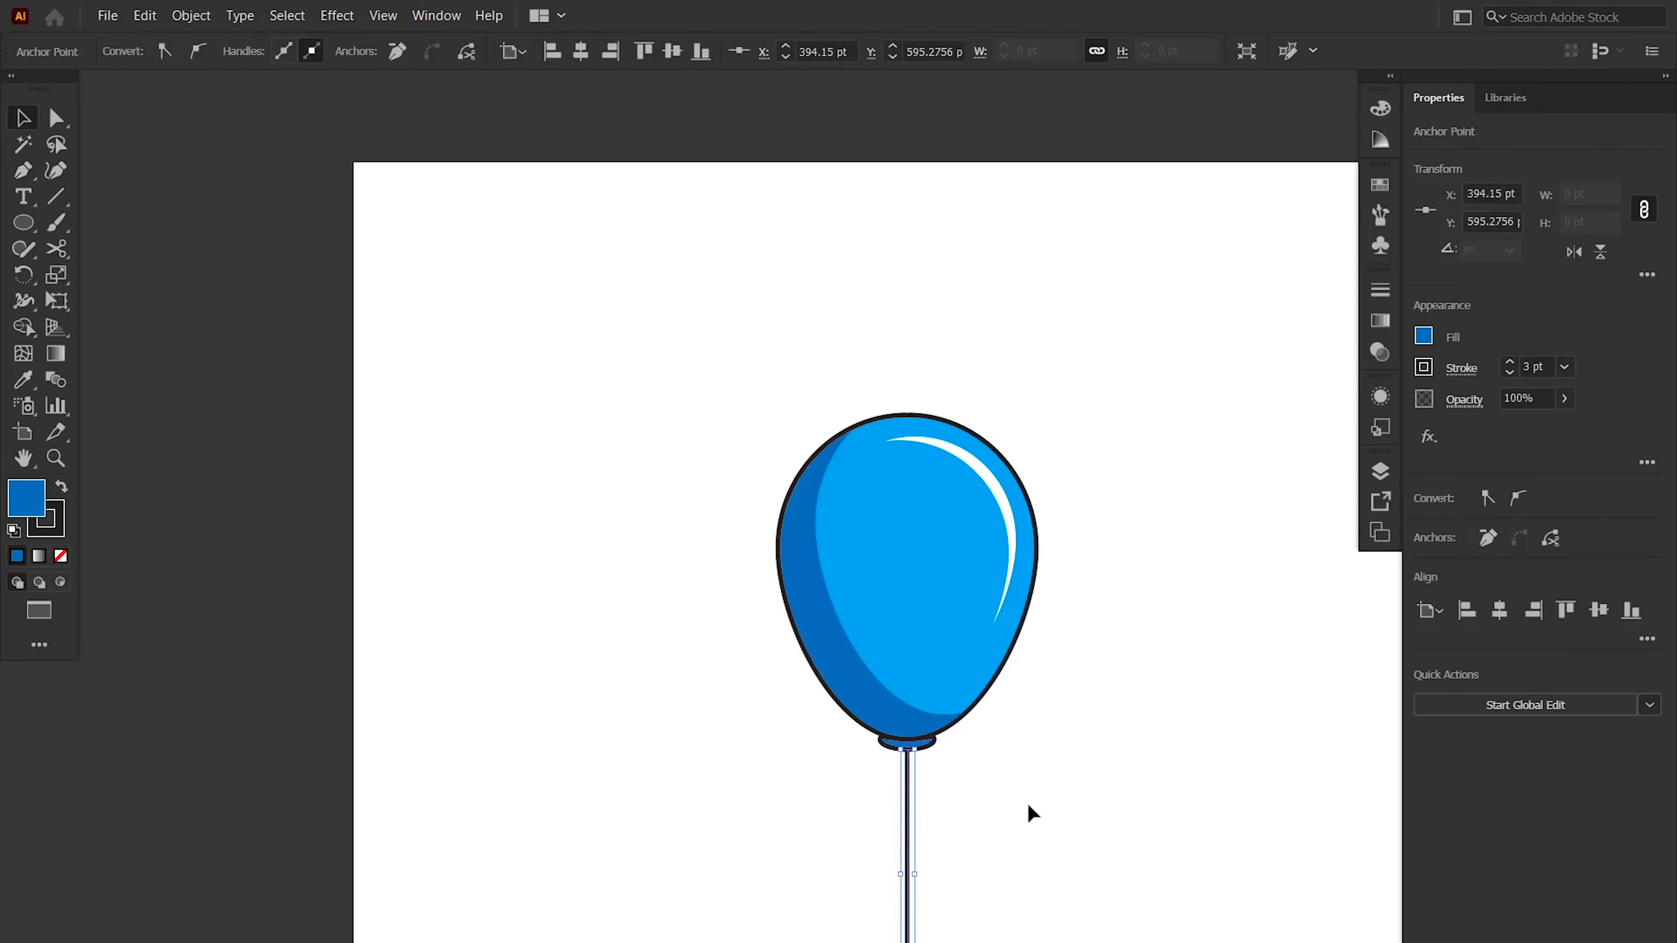
# - Scale the whole balloon with its string down to about 97 by 219 pt and reposition it on the artboard
pyautogui.moveTo(1063, 939); pyautogui.dragTo(778, 581)
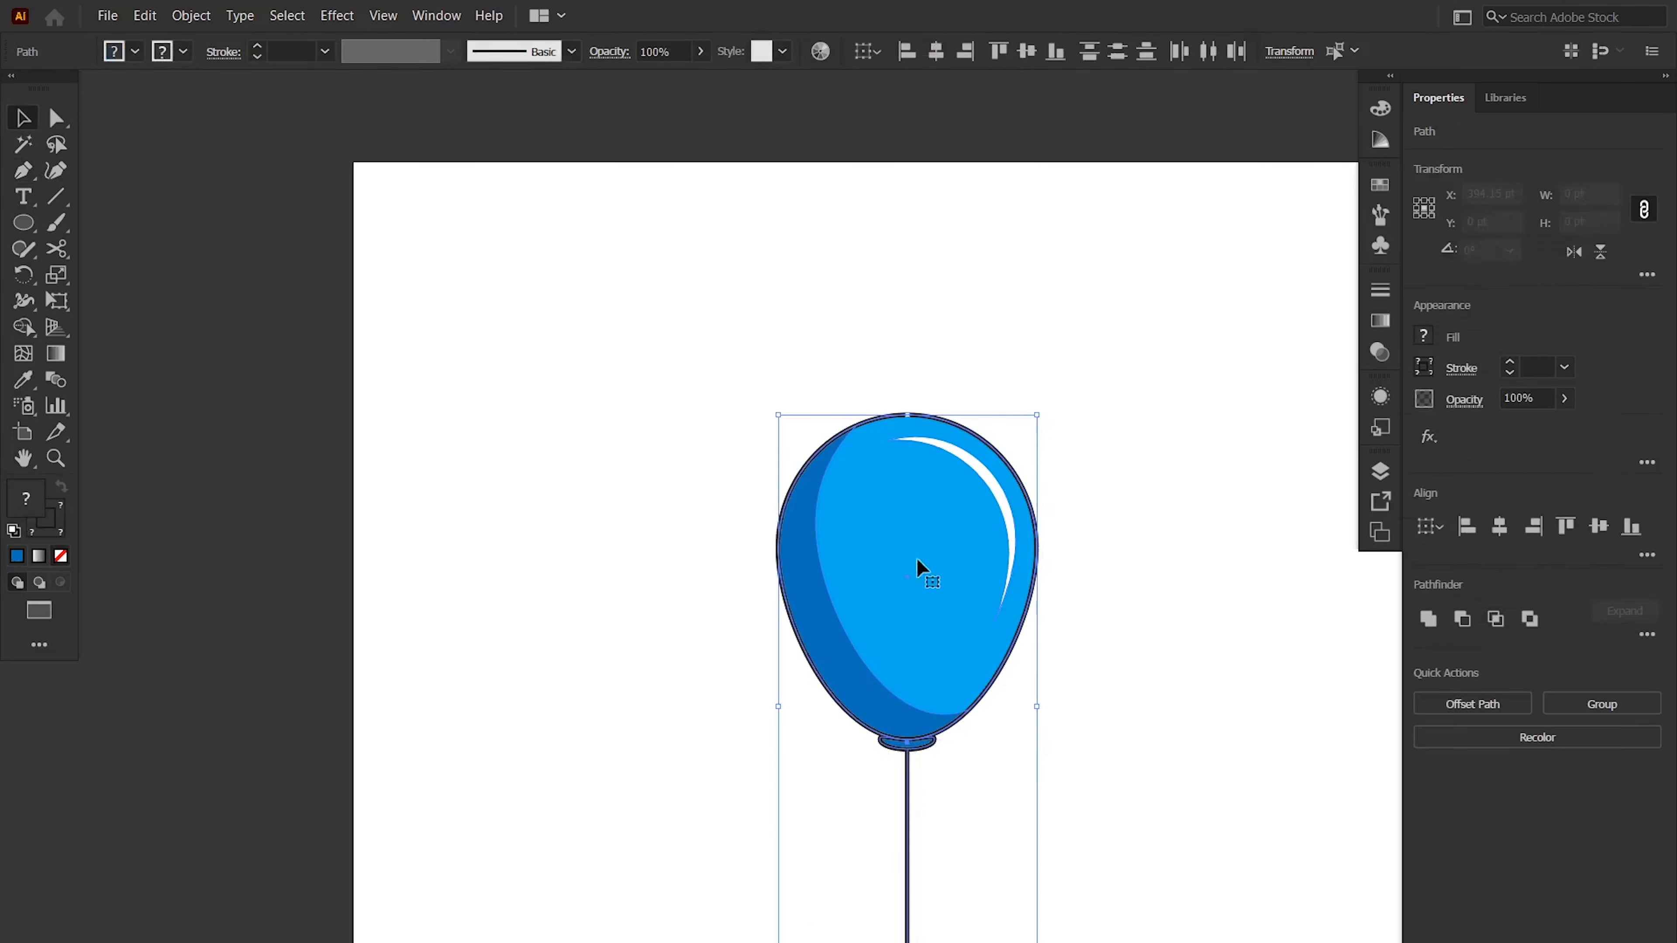
pyautogui.moveTo(940, 594); pyautogui.dragTo(936, 467)
pyautogui.moveTo(910, 288); pyautogui.dragTo(914, 564)
pyautogui.moveTo(921, 682); pyautogui.dragTo(935, 510)
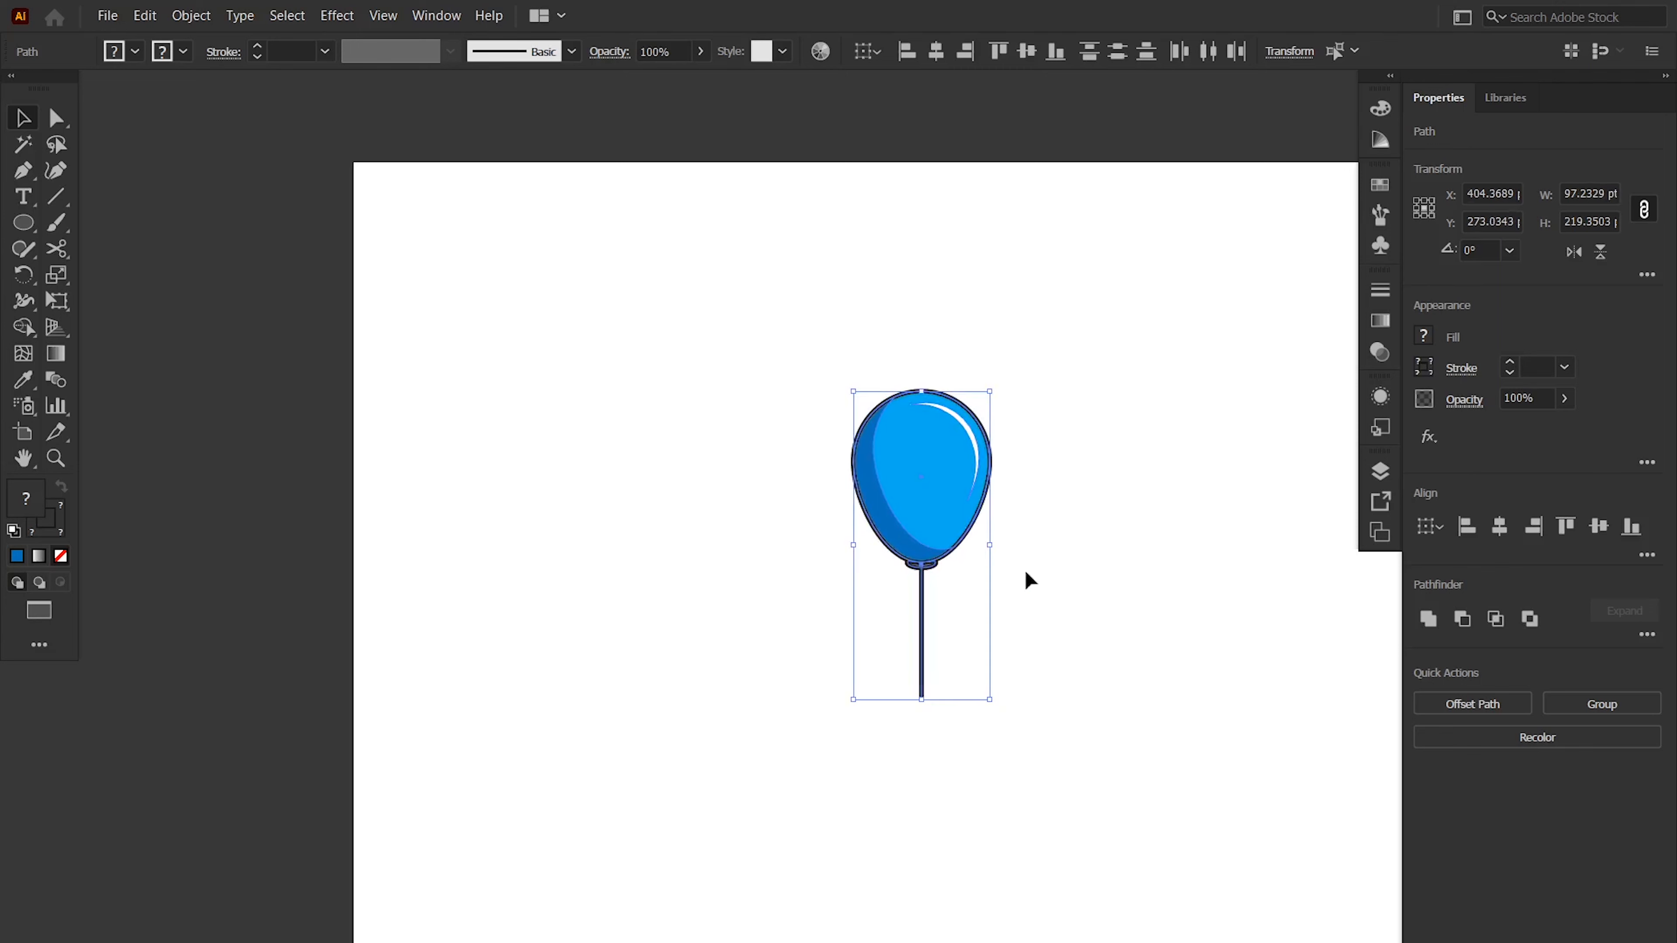
pyautogui.click(1029, 580)
# - Extend the balloon's knot slightly downward and lower the string's top anchor point to match
pyautogui.press('z')
pyautogui.click(902, 561)
pyautogui.press('a')
pyautogui.click(929, 567)
pyautogui.press('v')
pyautogui.moveTo(976, 591); pyautogui.dragTo(979, 613)
pyautogui.press('a')
pyautogui.click(977, 635)
pyautogui.click(977, 592)
pyautogui.moveTo(976, 593); pyautogui.dragTo(976, 611)
pyautogui.press('z')
pyautogui.moveTo(1052, 742); pyautogui.dragTo(753, 580)
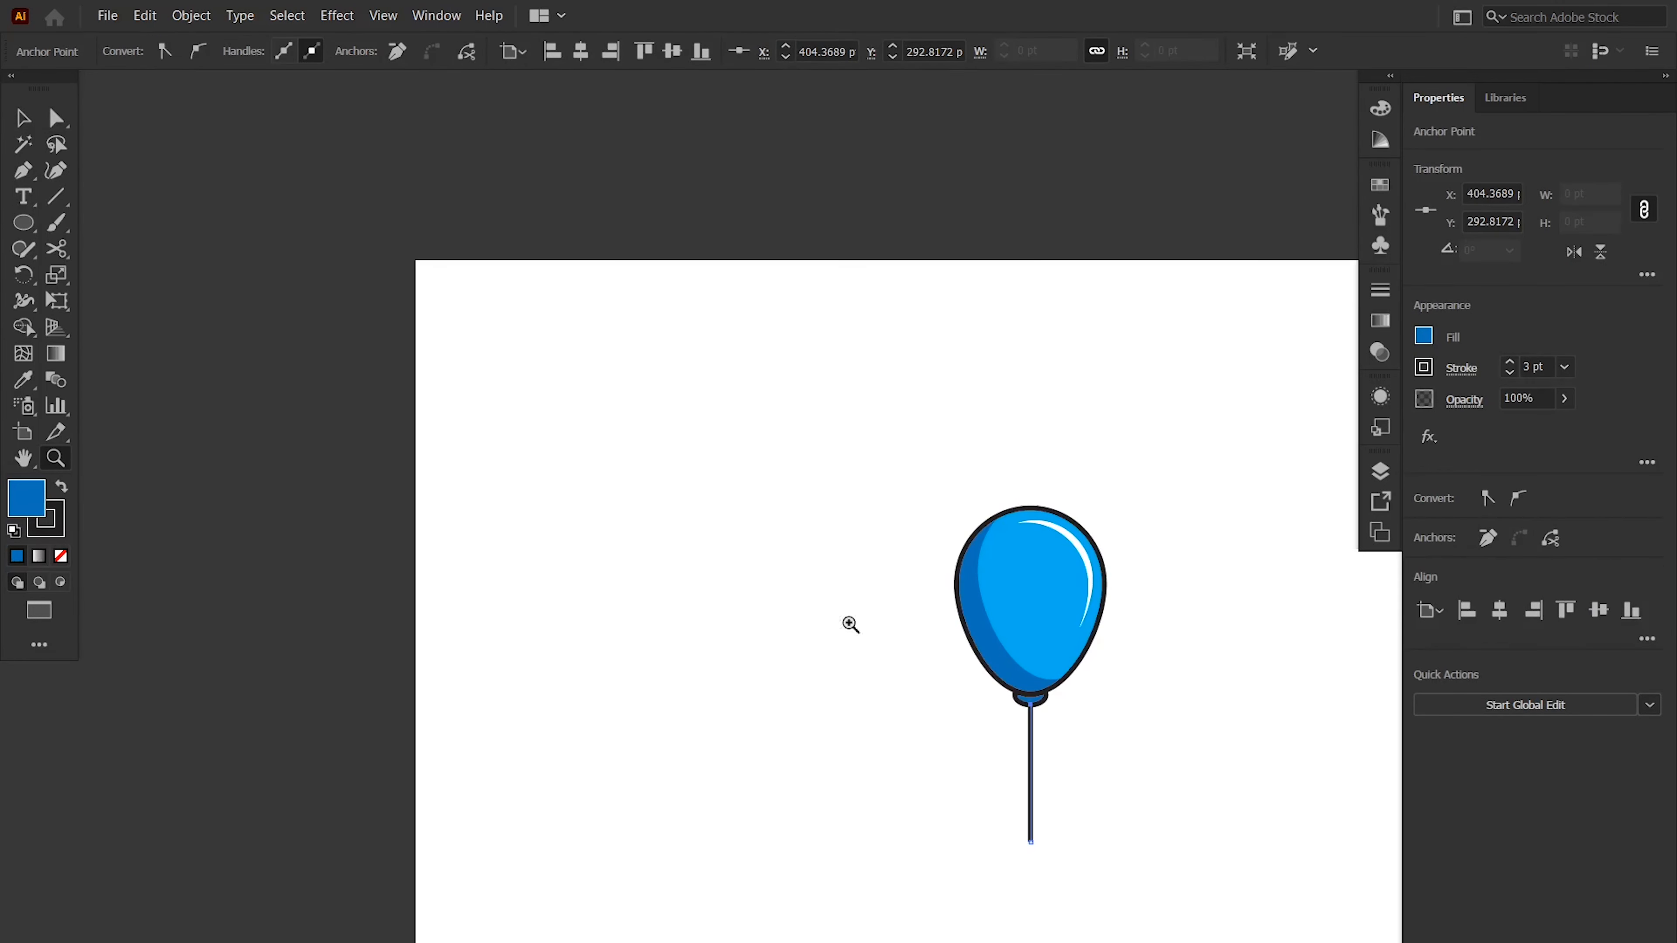
# - Select all parts of the balloon with its string and group them
pyautogui.hotkey('ctrl', 'shift', 'a')
pyautogui.moveTo(1171, 737); pyautogui.dragTo(939, 648)
pyautogui.click(805, 652)
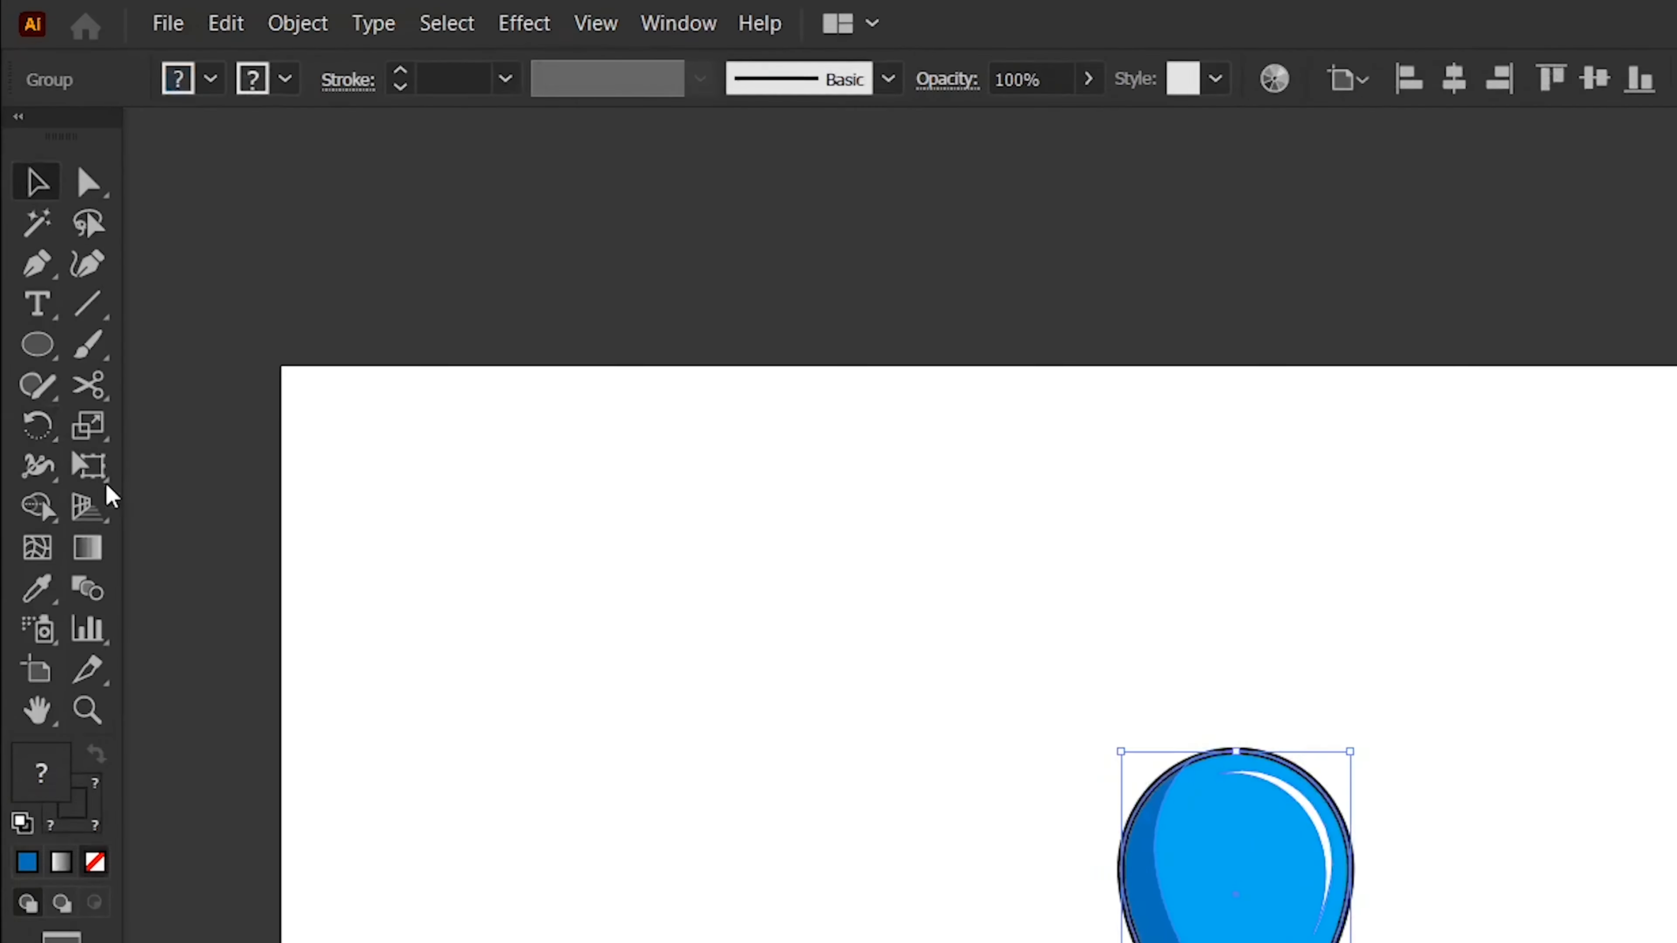
# - Rotate a copy of the balloon about 26° clockwise around the lower end of its string
pyautogui.click(24, 277)
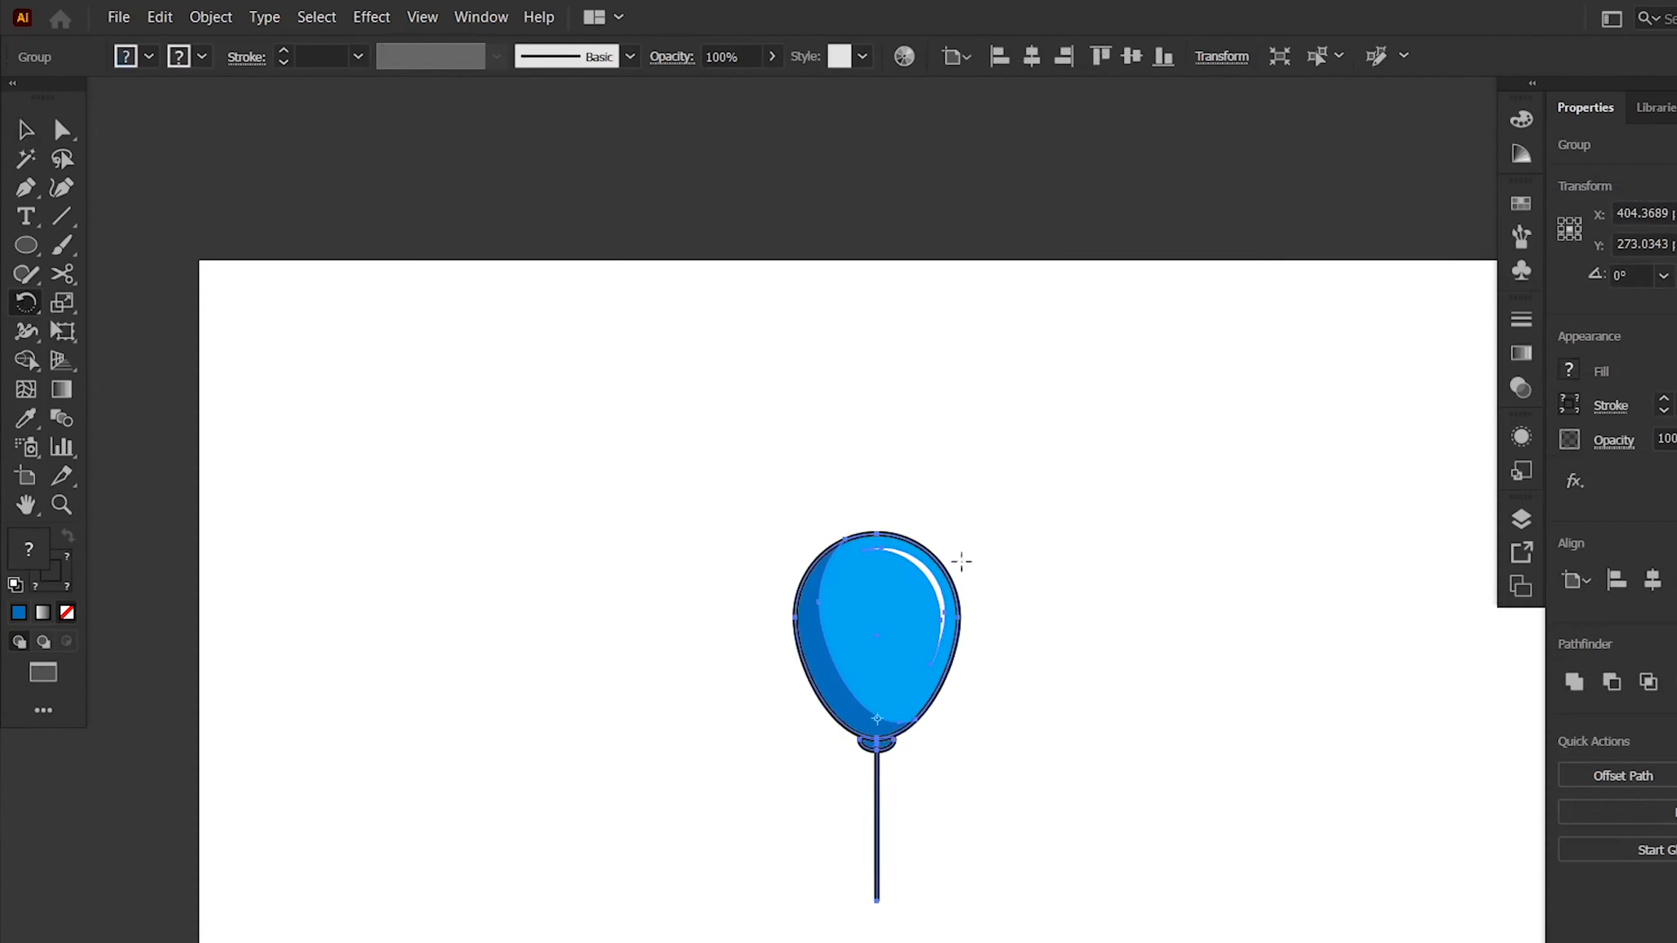
pyautogui.moveTo(872, 508)
pyautogui.mouseDown()
pyautogui.moveTo(854, 486)
pyautogui.moveTo(895, 515)
pyautogui.moveTo(849, 483)
pyautogui.moveTo(864, 483)
pyautogui.mouseUp()
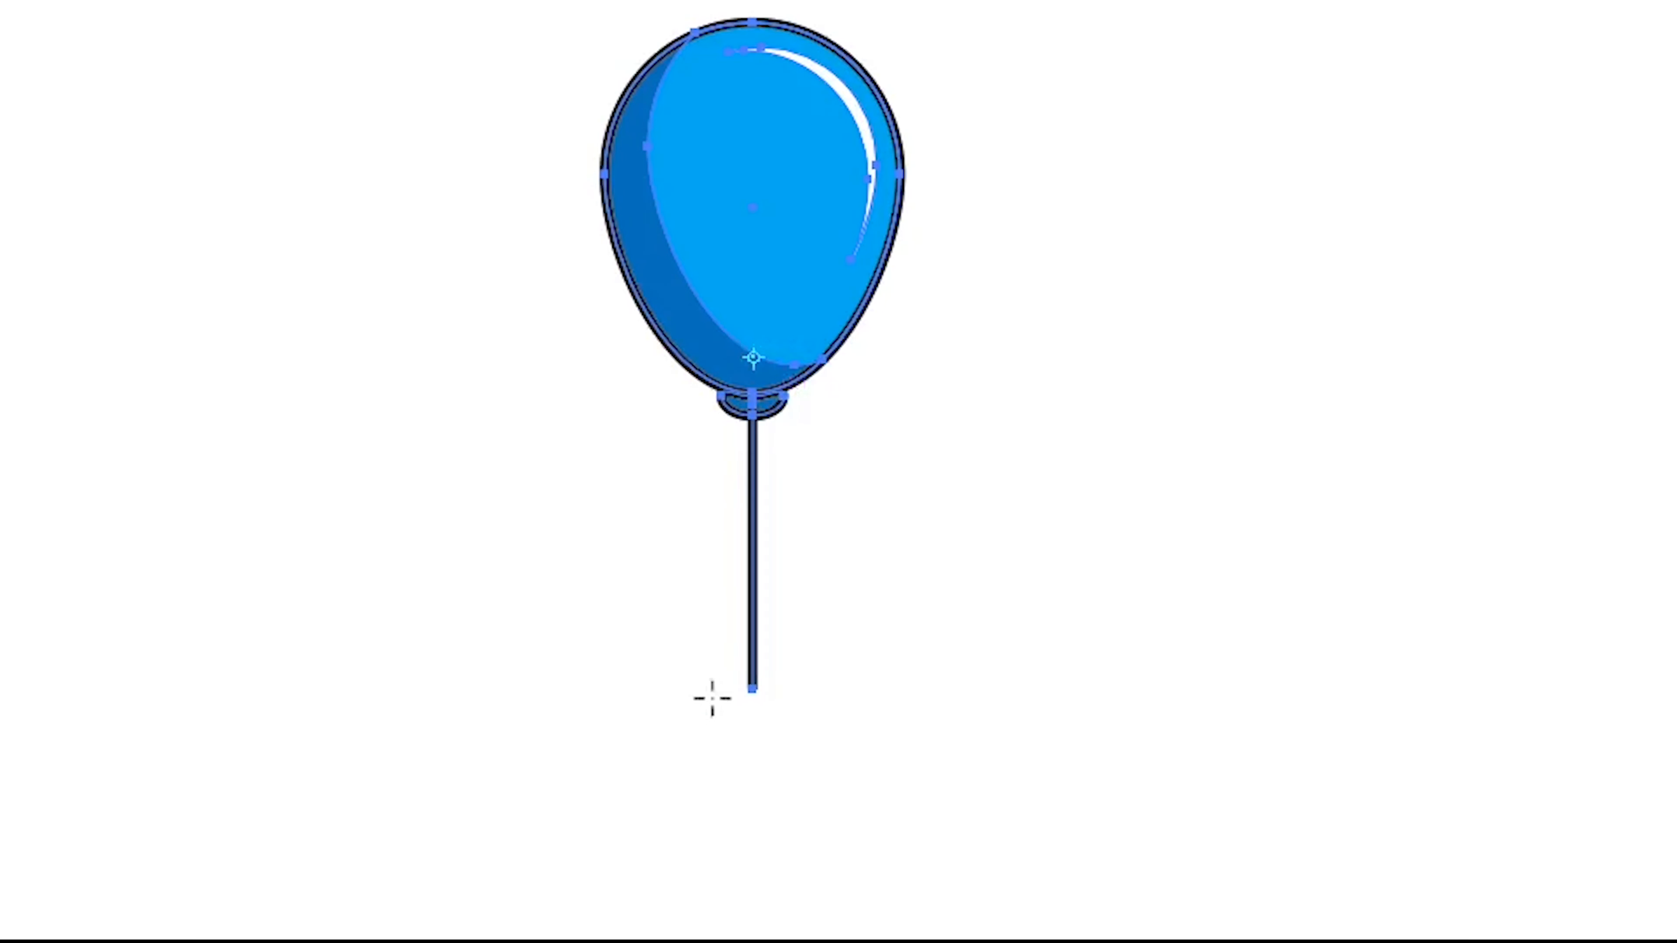
pyautogui.click(750, 688)
pyautogui.moveTo(794, 46); pyautogui.dragTo(1017, 184)
pyautogui.press('alt')
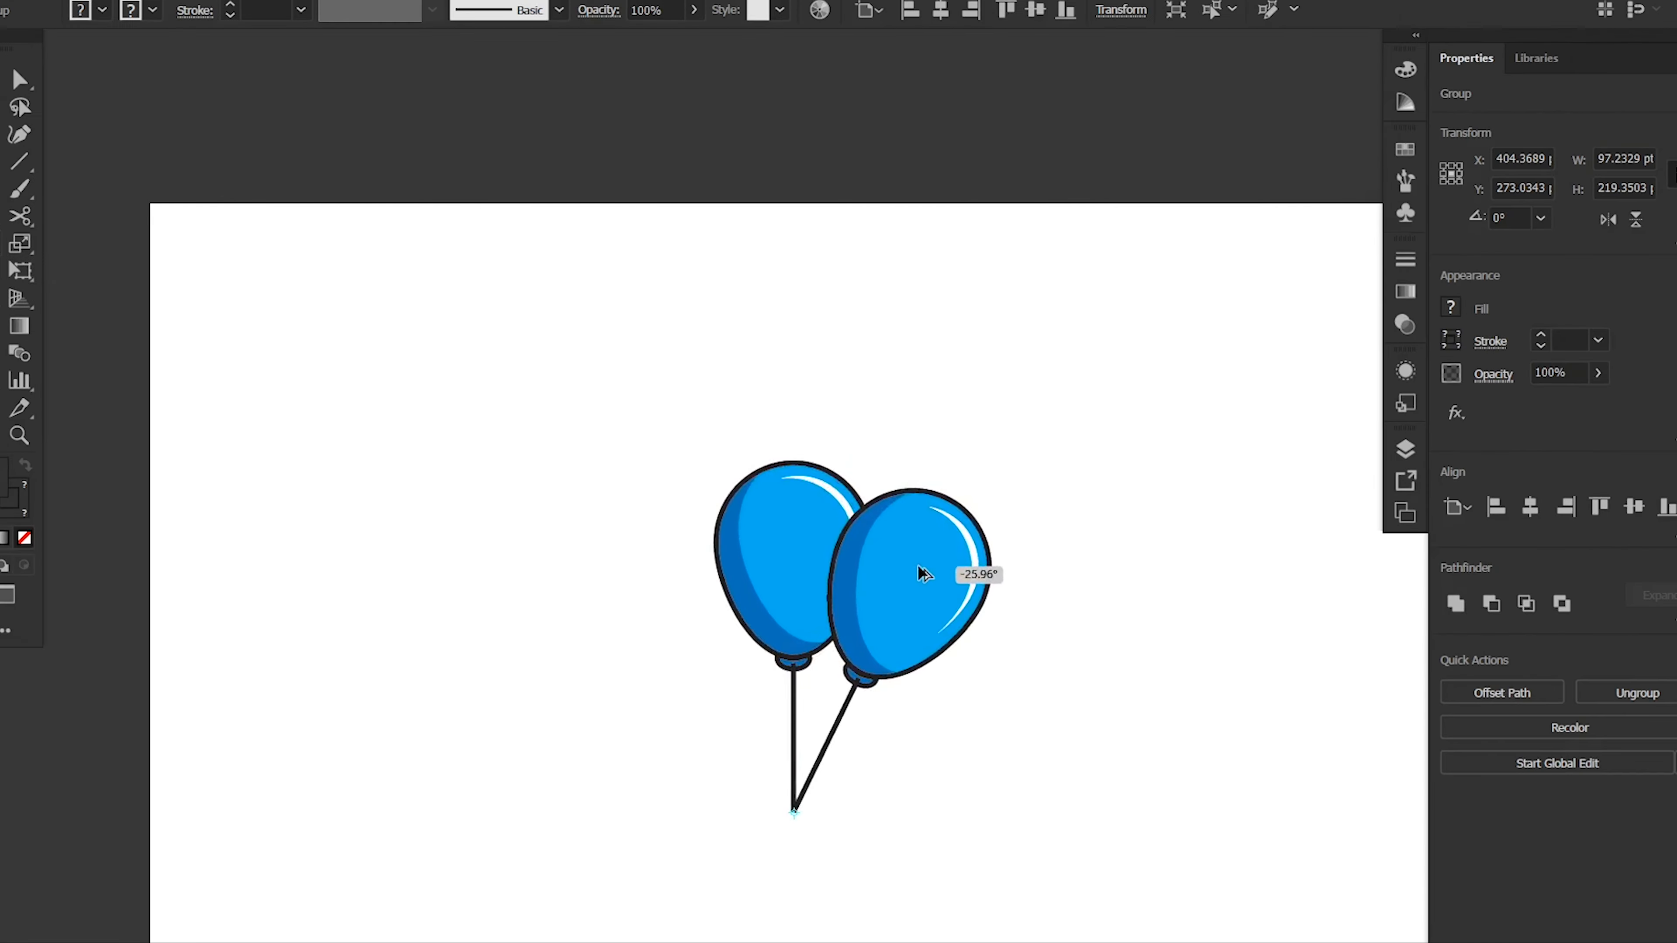
pyautogui.moveTo(924, 572); pyautogui.dragTo(923, 573)
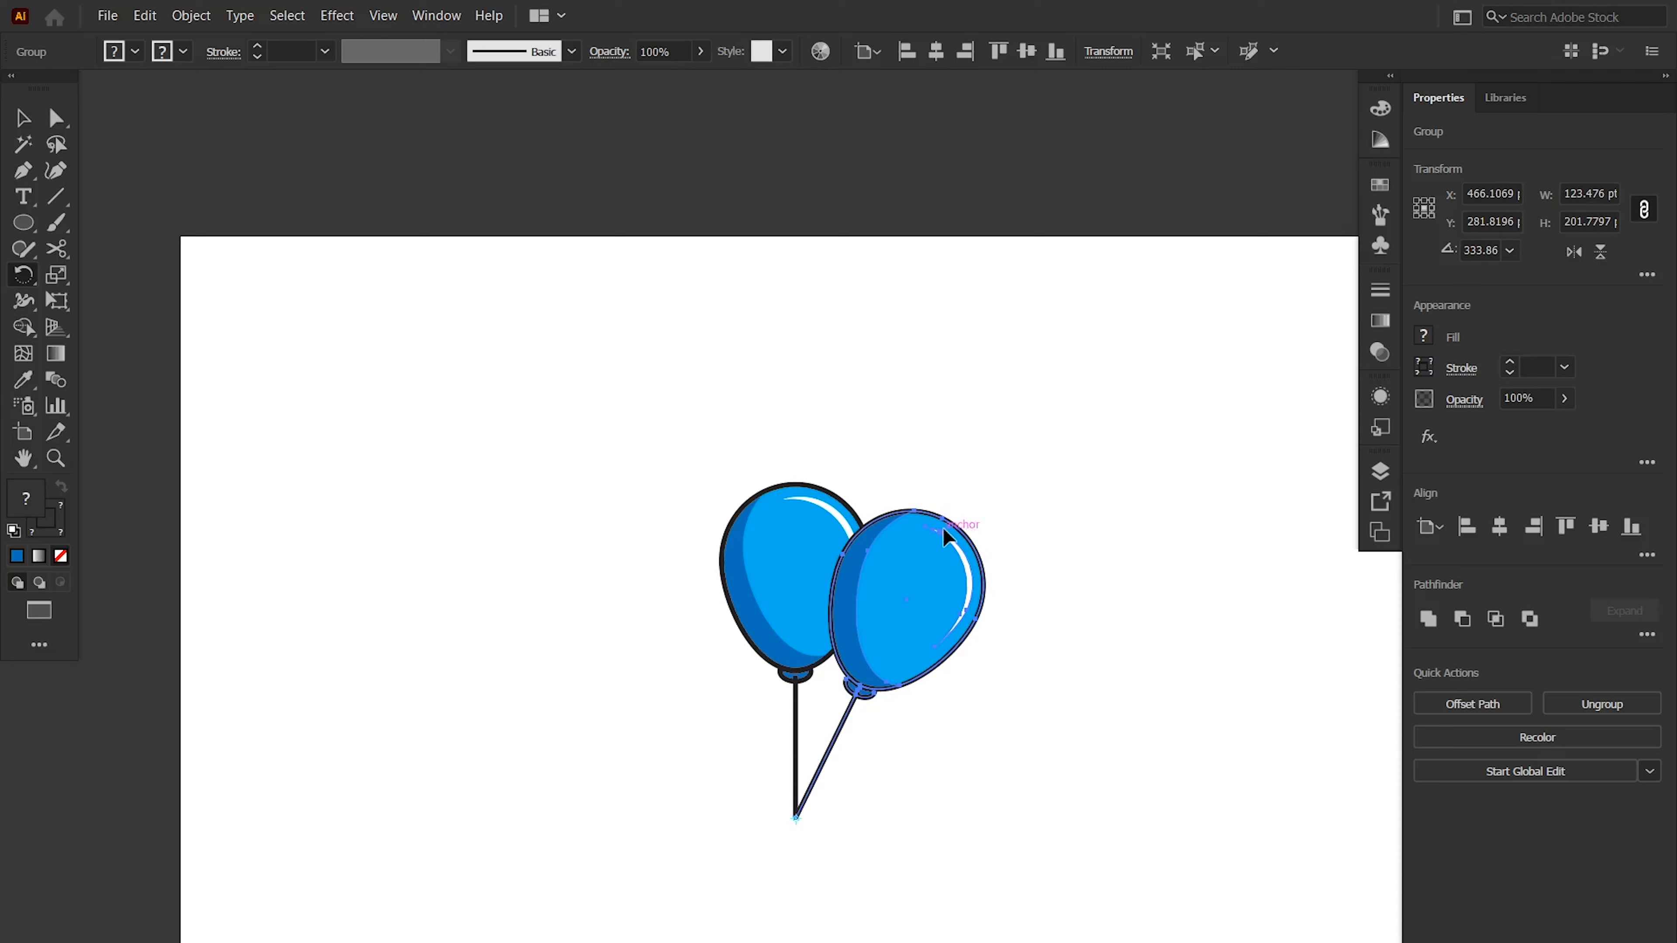
# - Rotate another balloon copy further clockwise around the string's end and reduce it to about 155 by 118 pt
pyautogui.moveTo(948, 536); pyautogui.dragTo(1025, 667)
pyautogui.press('v')
pyautogui.click(1019, 646)
# - Scale the middle balloon down to about 93 by 152 pt, keeping its string's end at the shared point
pyautogui.click(928, 591)
pyautogui.moveTo(946, 519); pyautogui.dragTo(888, 584)
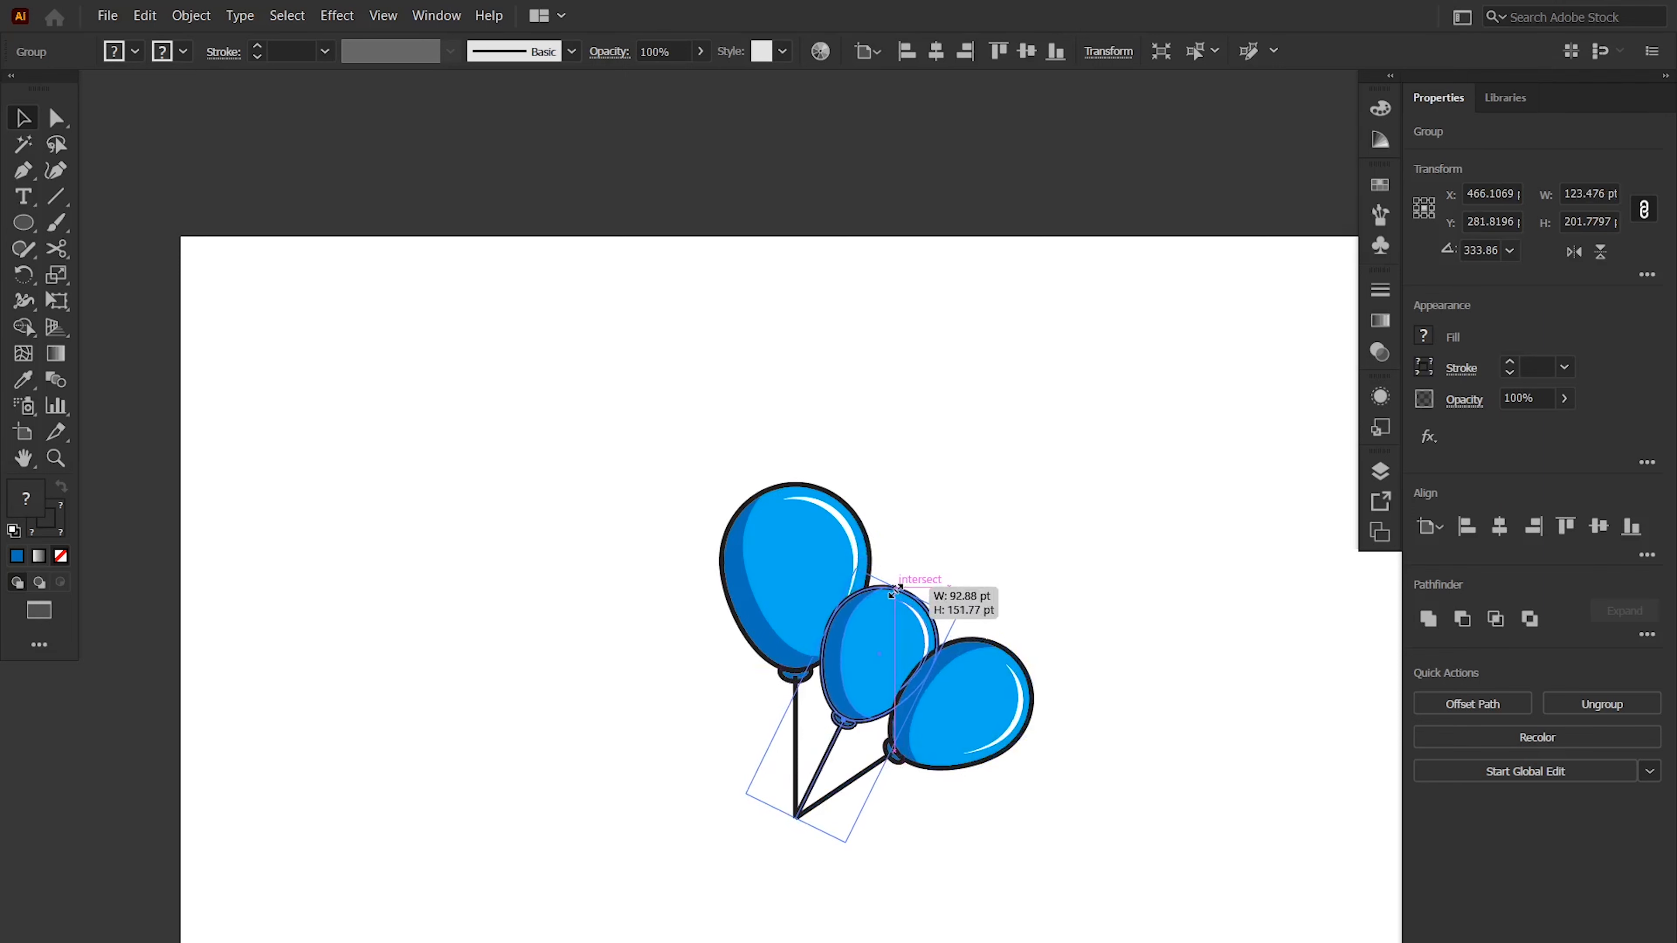
pyautogui.click(966, 561)
# - Rotate a copy of the small middle balloon around the shared string end to the far left of the bunch
pyautogui.click(855, 678)
pyautogui.press('r')
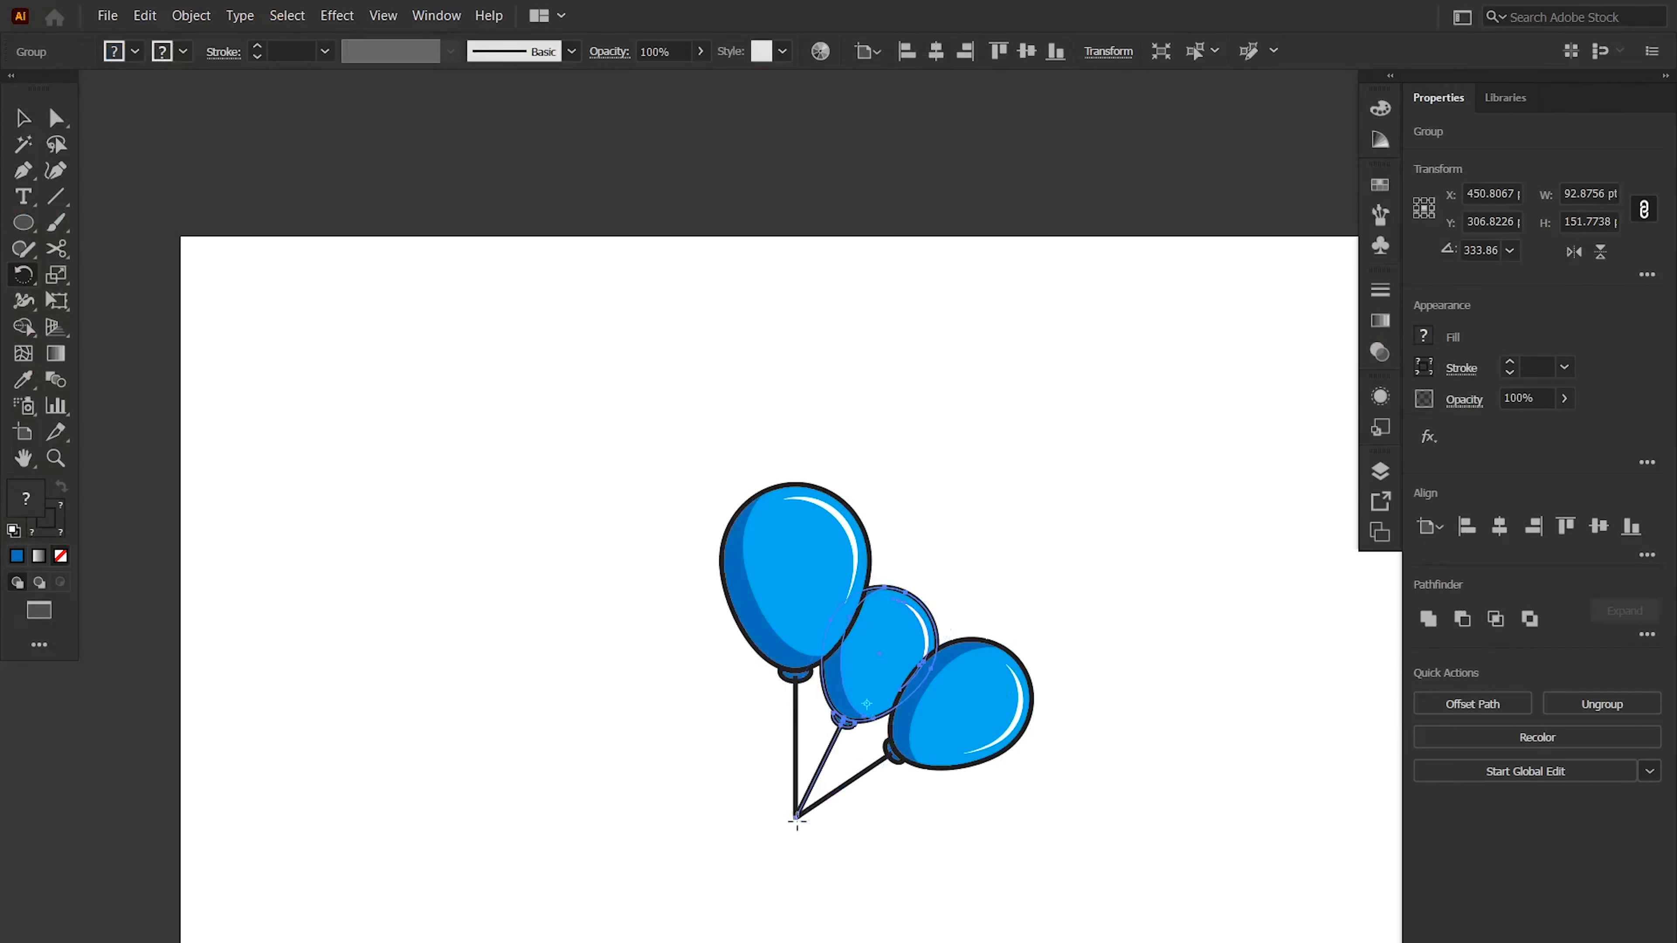
pyautogui.moveTo(906, 615); pyautogui.dragTo(608, 739)
# - Rotate a copy of the far-right balloon to about 31° around the shared string end, left of the central balloon
pyautogui.press('v')
pyautogui.click(846, 785)
pyautogui.press('r')
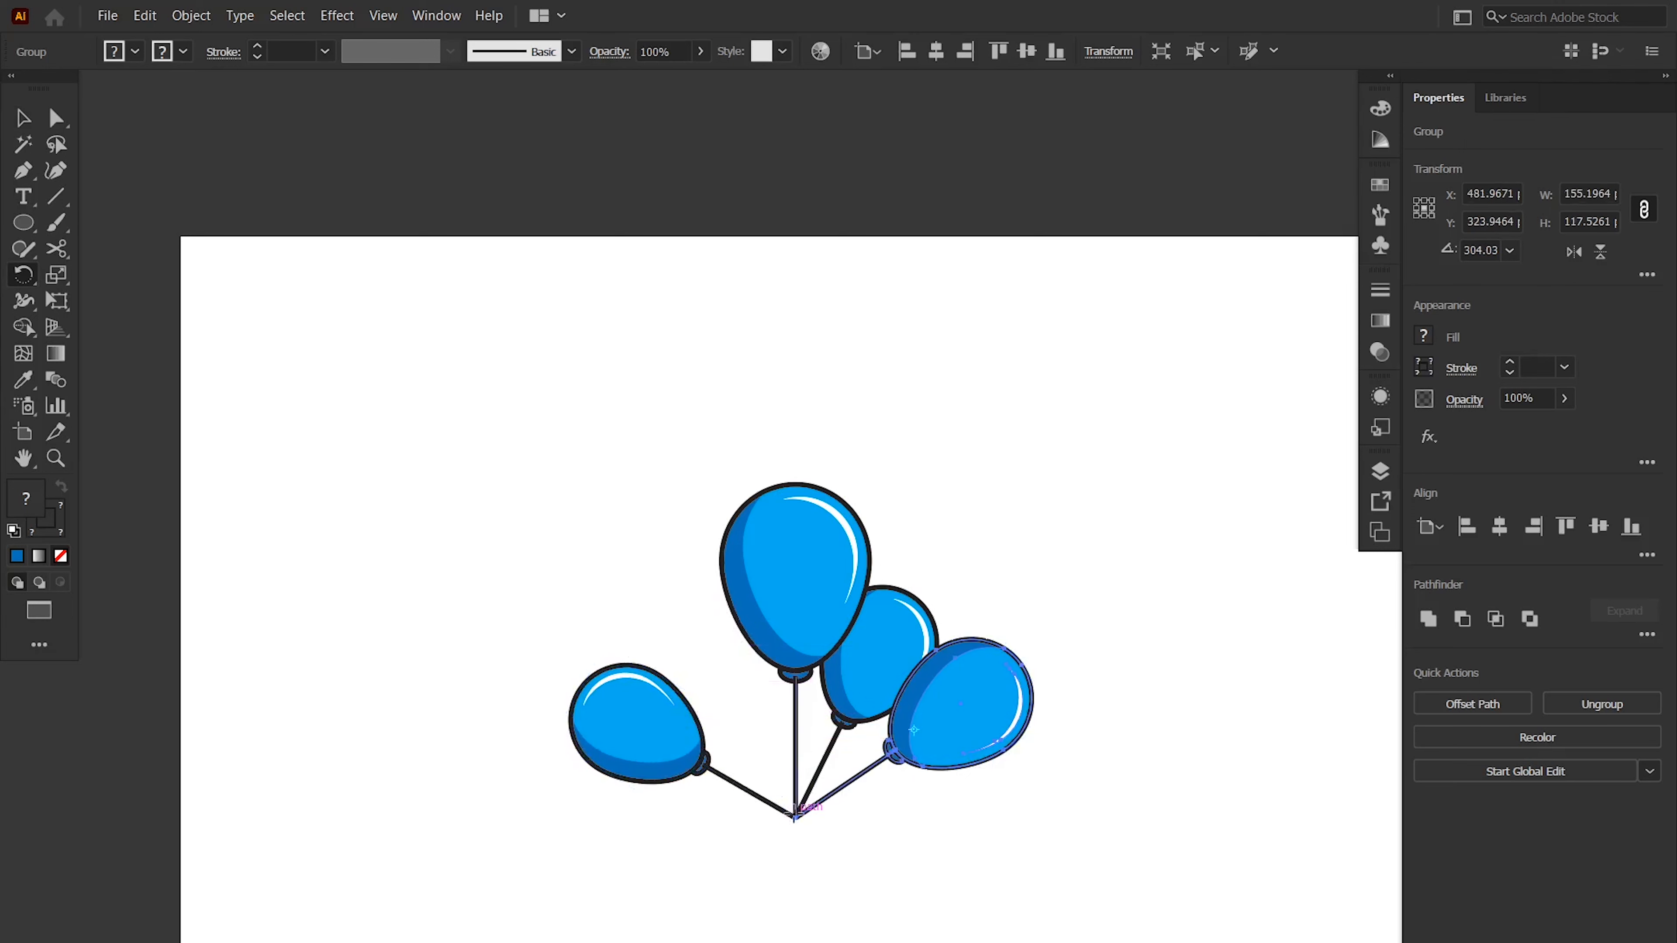
pyautogui.moveTo(1069, 667); pyautogui.dragTo(660, 603)
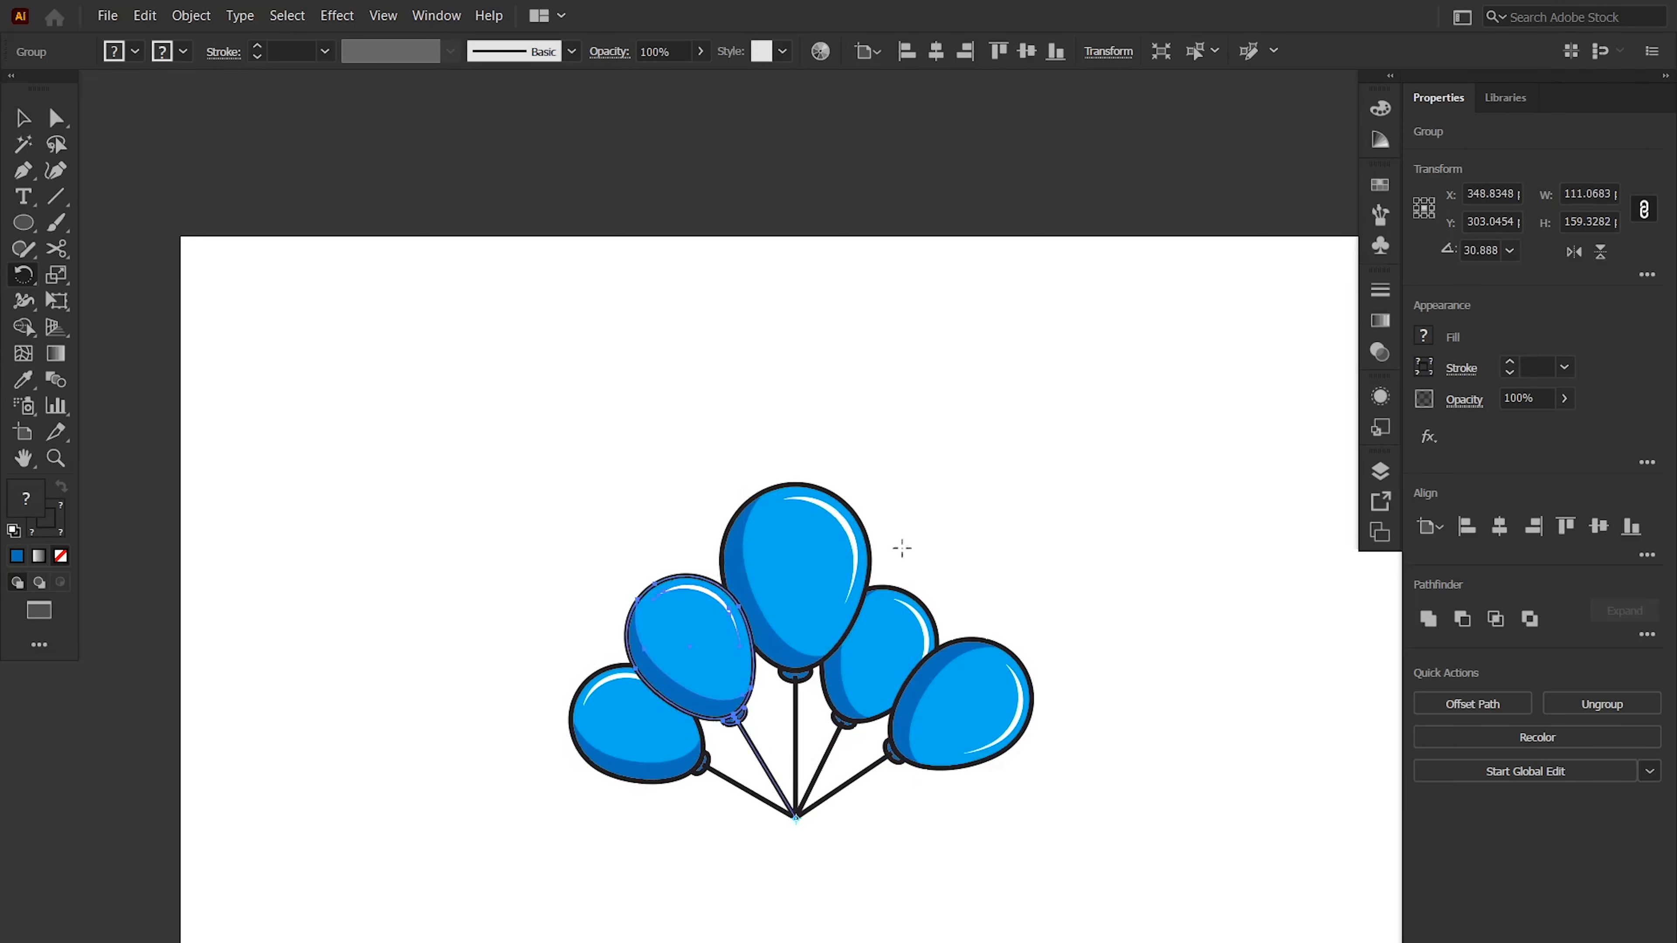
# - Scale the far-left balloon down slightly, keeping its string's end at the shared point
pyautogui.press('v')
pyautogui.click(1062, 507)
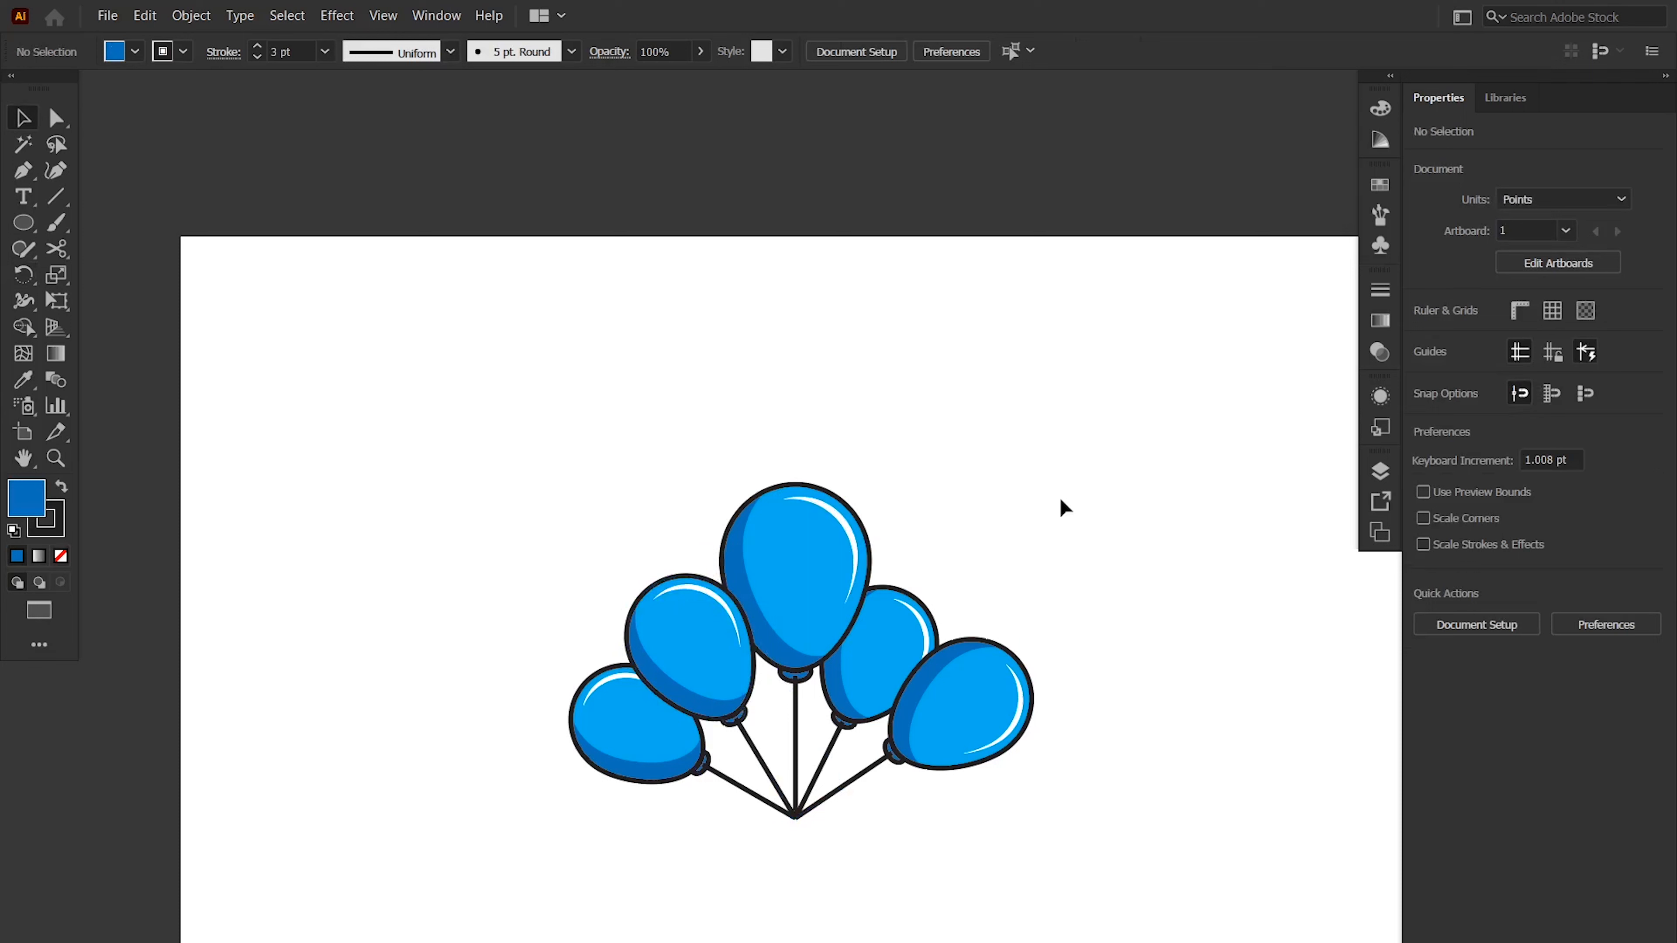
pyautogui.click(643, 748)
pyautogui.moveTo(584, 707); pyautogui.dragTo(619, 698)
pyautogui.click(1122, 511)
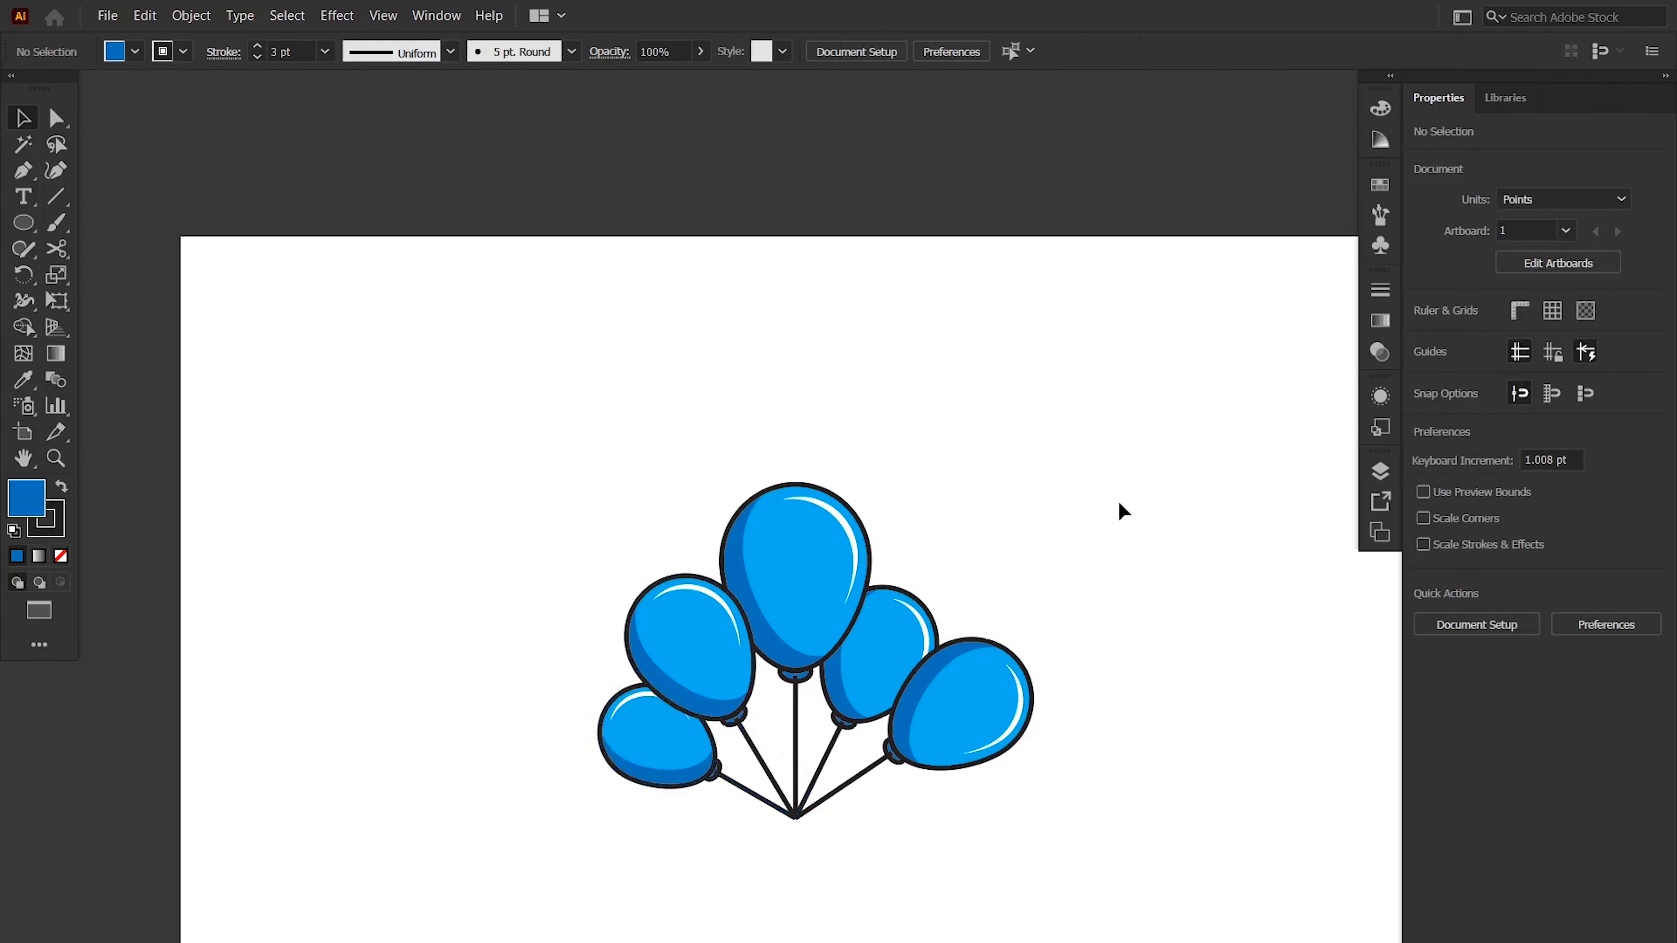
# - Rotate the two right-hand balloons counterclockwise around the shared string end, to about 337.6° and 313.2°
pyautogui.click(898, 644)
pyautogui.press('r')
pyautogui.click(795, 817)
pyautogui.moveTo(1038, 561); pyautogui.dragTo(1016, 525)
pyautogui.keyDown('ctrl'); pyautogui.click(962, 704); pyautogui.keyUp('ctrl')
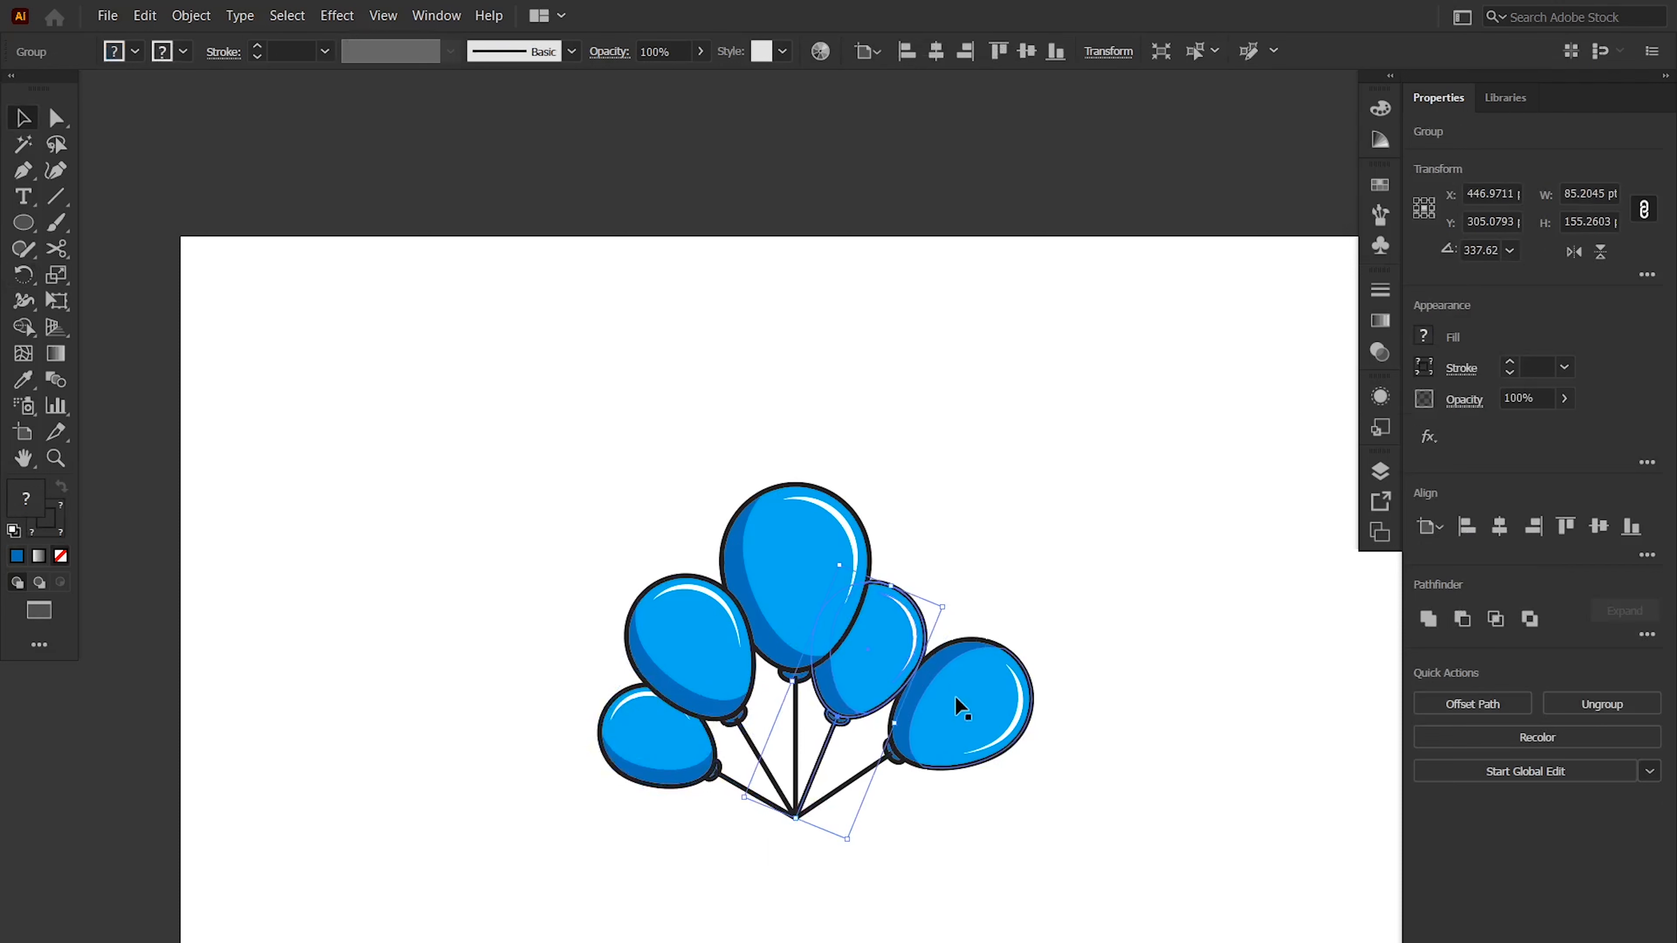
pyautogui.moveTo(1198, 636); pyautogui.dragTo(1138, 561)
# - Rotate the two left-hand balloons clockwise around the shared string end, to about 23.8° and 49.2°
pyautogui.keyDown('ctrl'); pyautogui.click(690, 650); pyautogui.keyUp('ctrl')
pyautogui.click(794, 817)
pyautogui.moveTo(703, 594); pyautogui.dragTo(732, 588)
pyautogui.keyDown('ctrl'); pyautogui.click(684, 757); pyautogui.keyUp('ctrl')
pyautogui.click(794, 818)
pyautogui.moveTo(627, 719); pyautogui.dragTo(633, 678)
pyautogui.press('v')
pyautogui.hotkey('ctrl', 'shift', 'a')
# - Recolor the small balloon right of the middle one with a pink body and a purple shadow
pyautogui.click(922, 581)
pyautogui.click(135, 50)
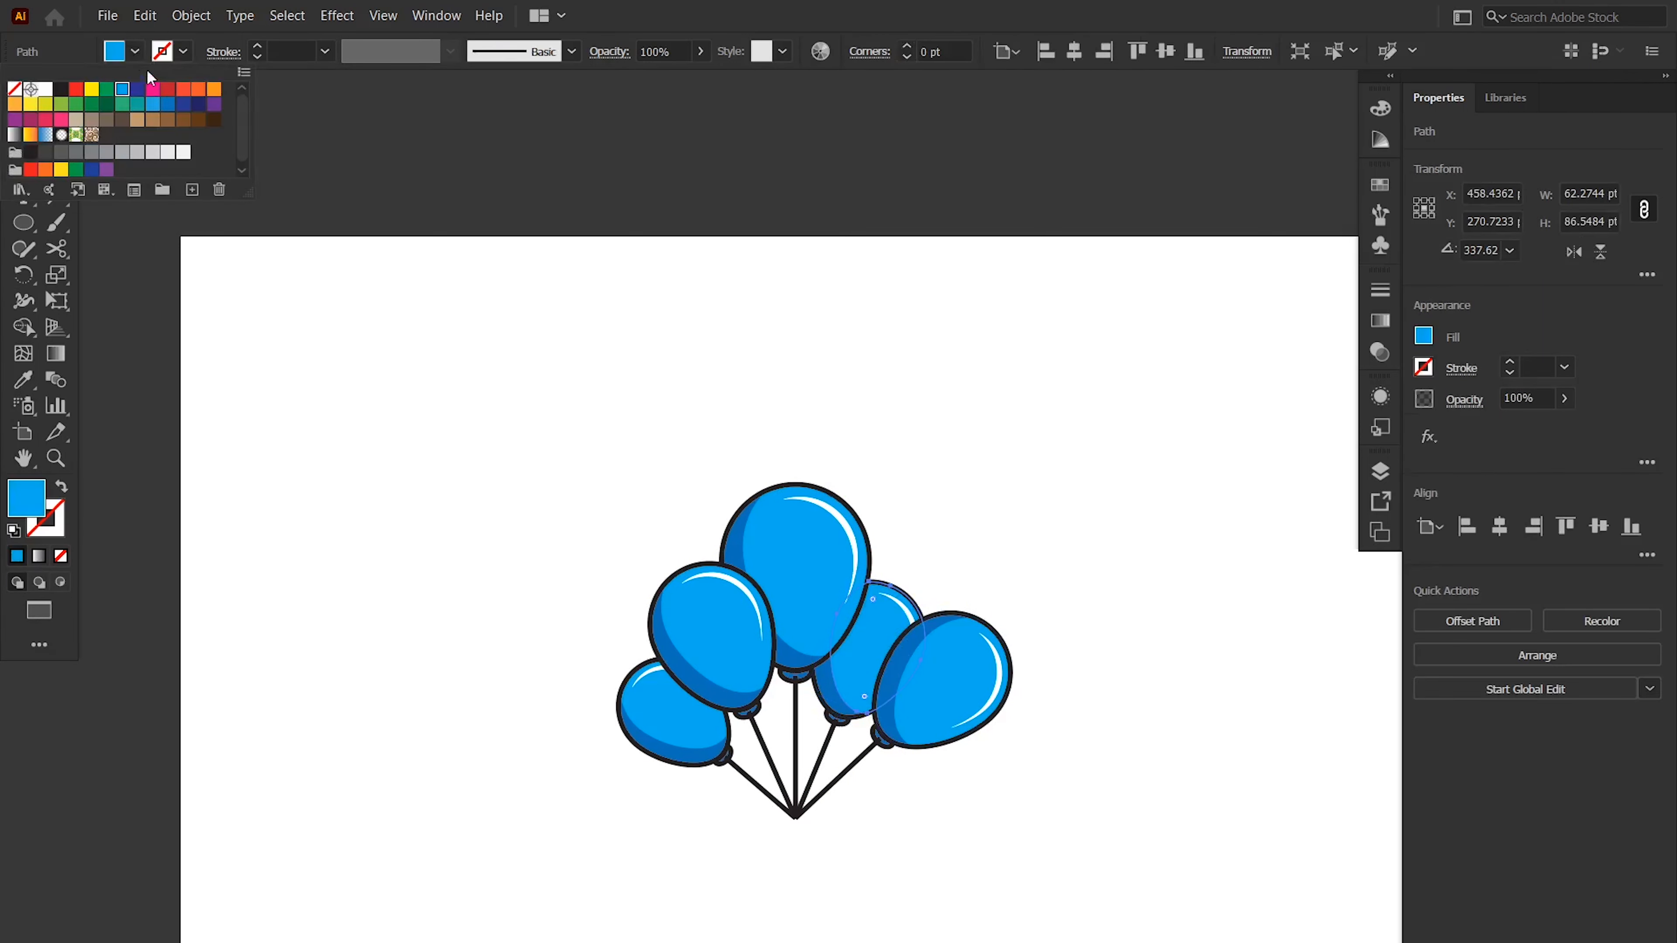
pyautogui.click(152, 90)
pyautogui.click(836, 692)
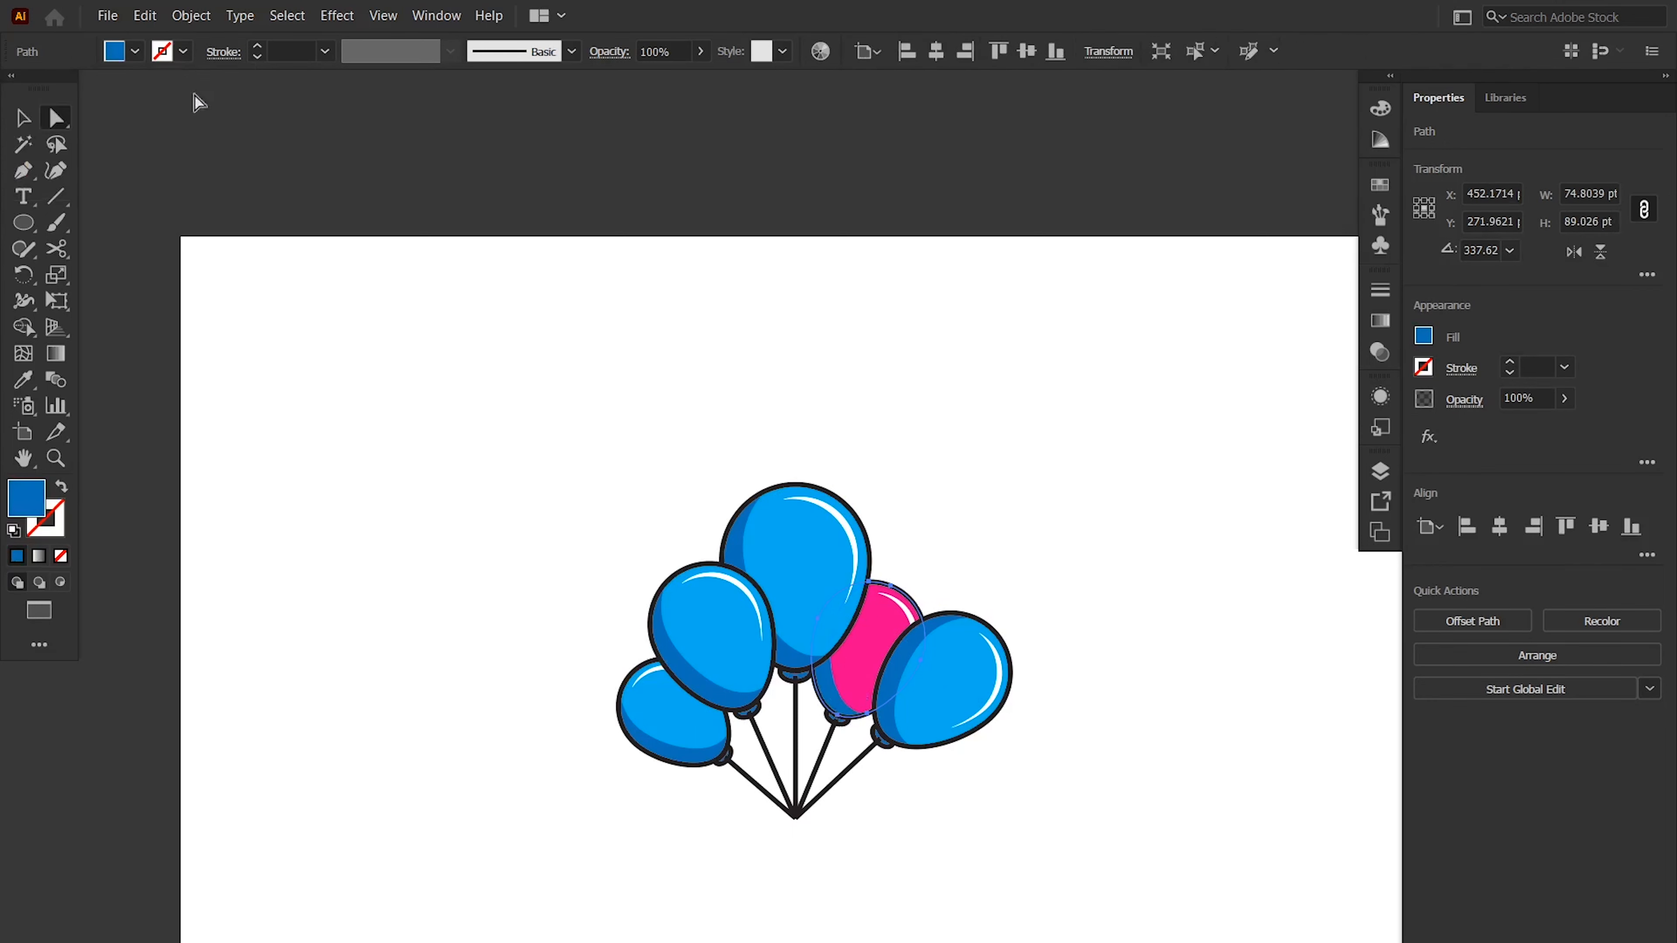
pyautogui.click(134, 51)
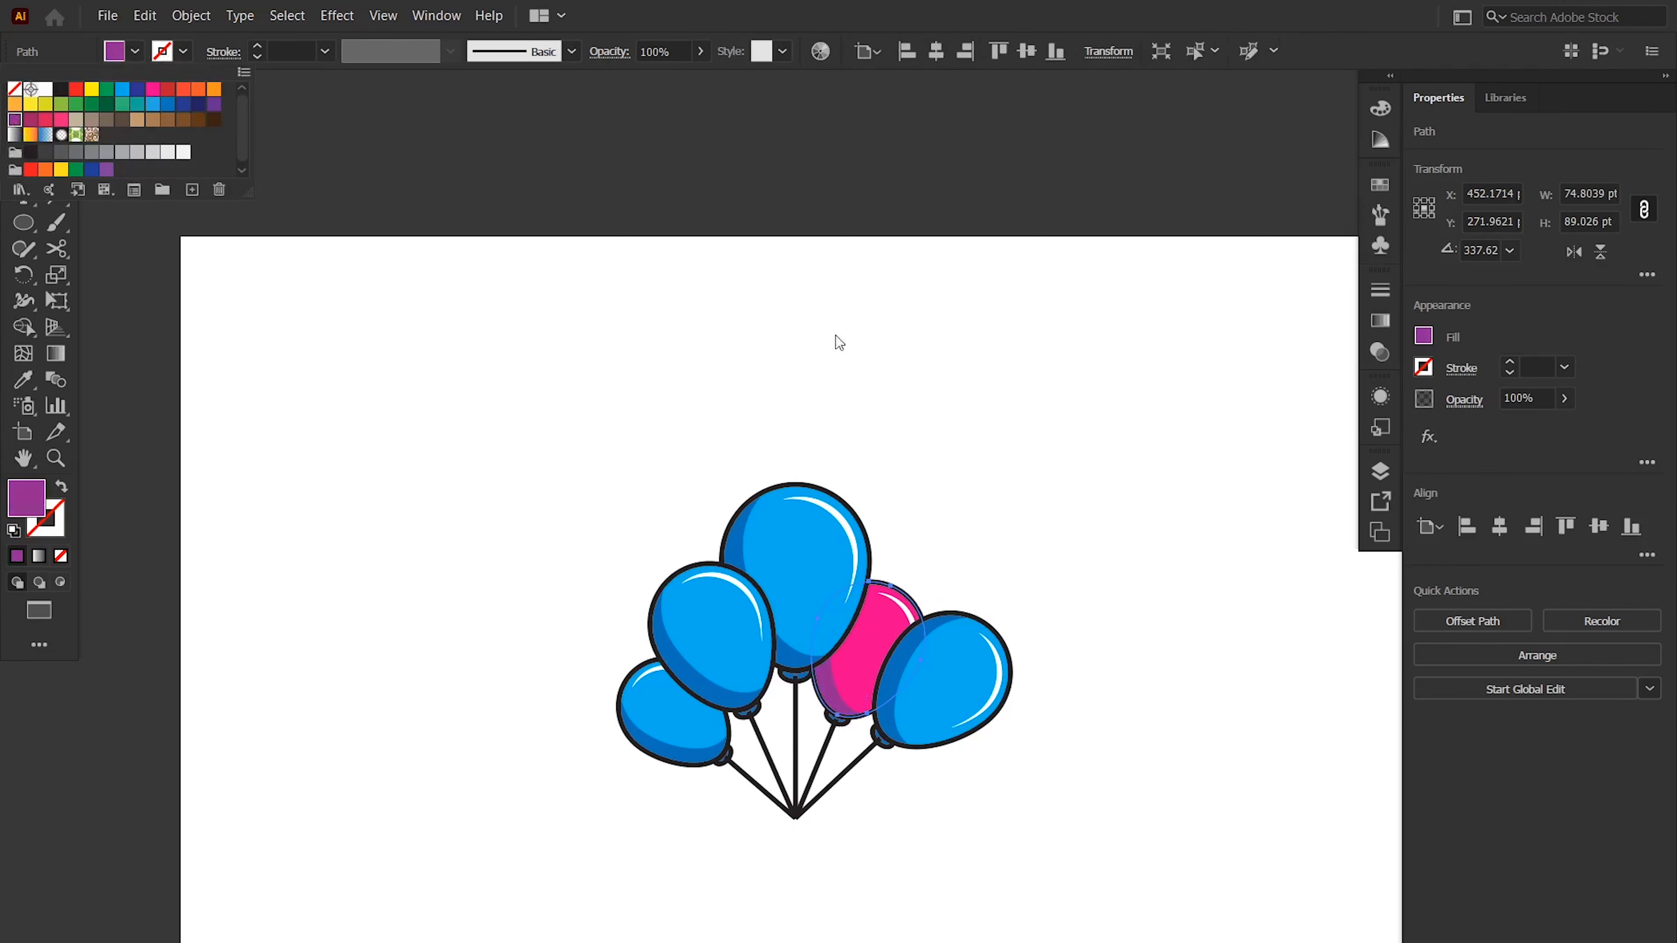
# - Recolor the far-right balloon with an orange body and a dark red shadow
pyautogui.click(954, 685)
pyautogui.click(134, 51)
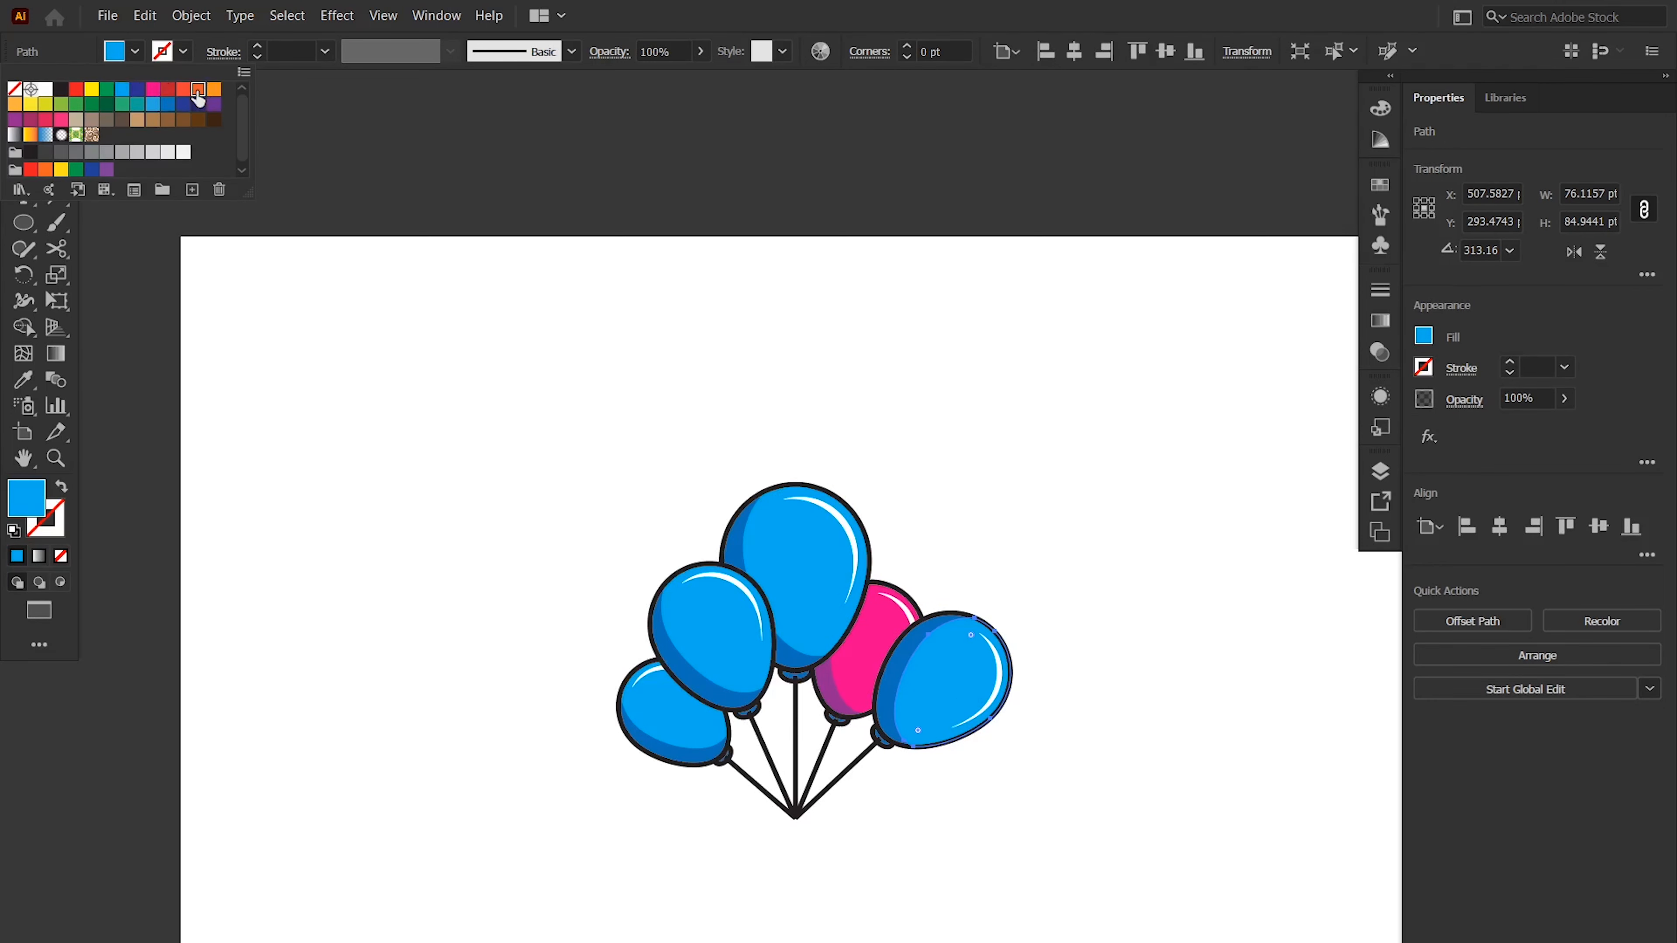
pyautogui.click(198, 98)
pyautogui.click(904, 675)
pyautogui.click(135, 51)
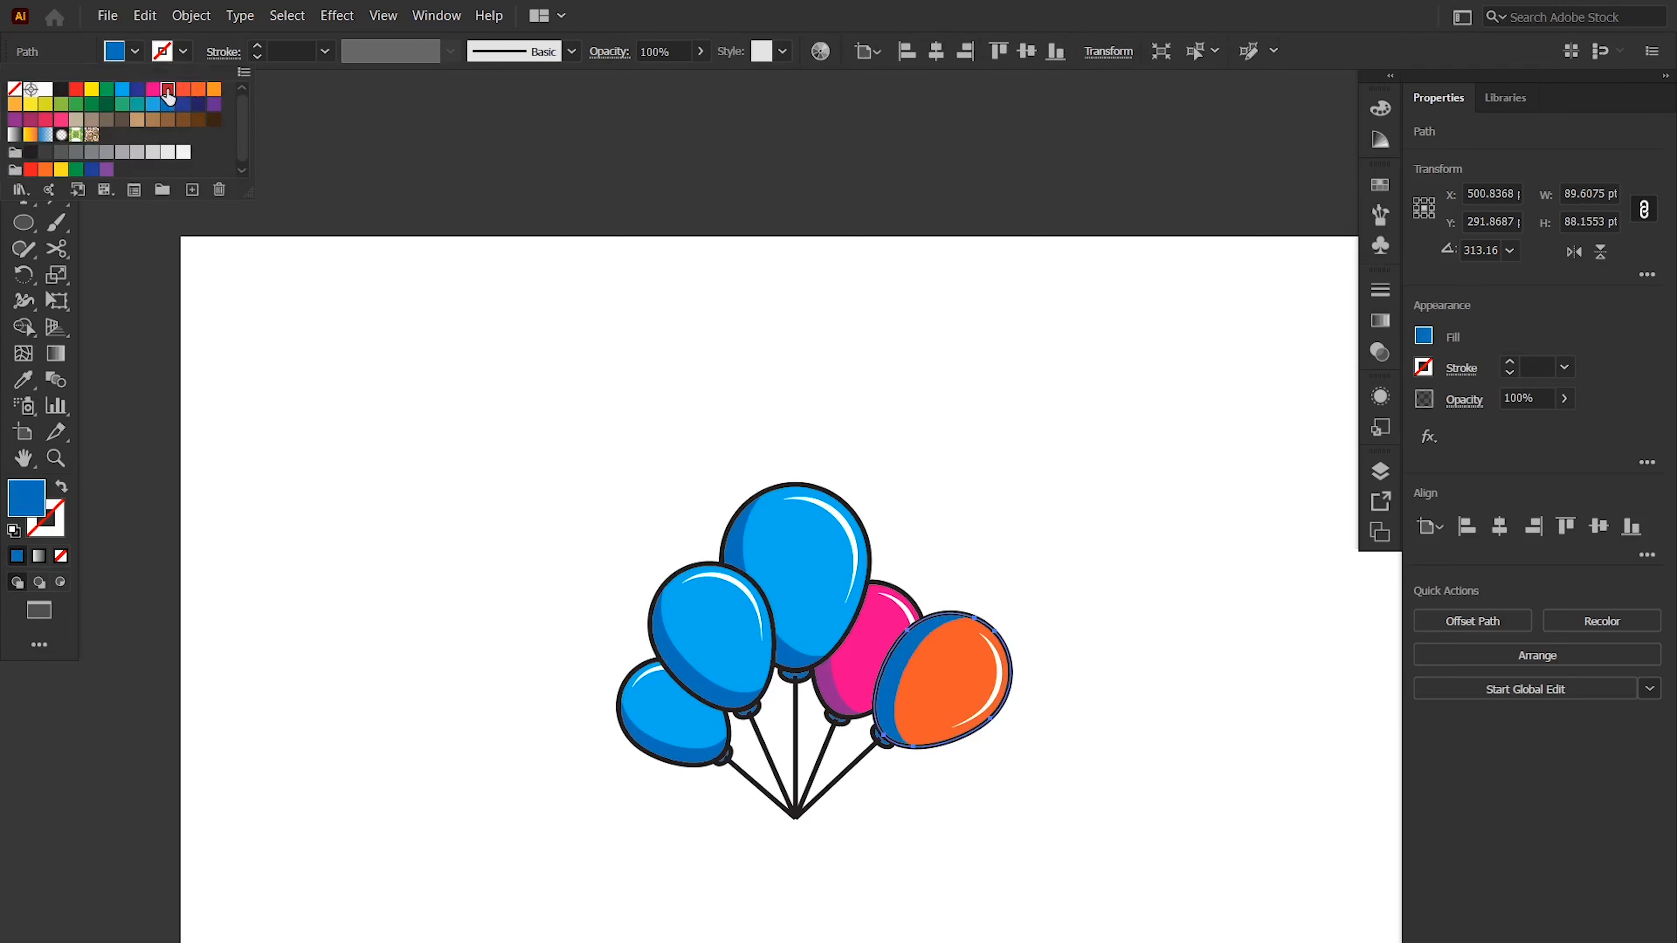
pyautogui.click(169, 96)
pyautogui.click(1089, 279)
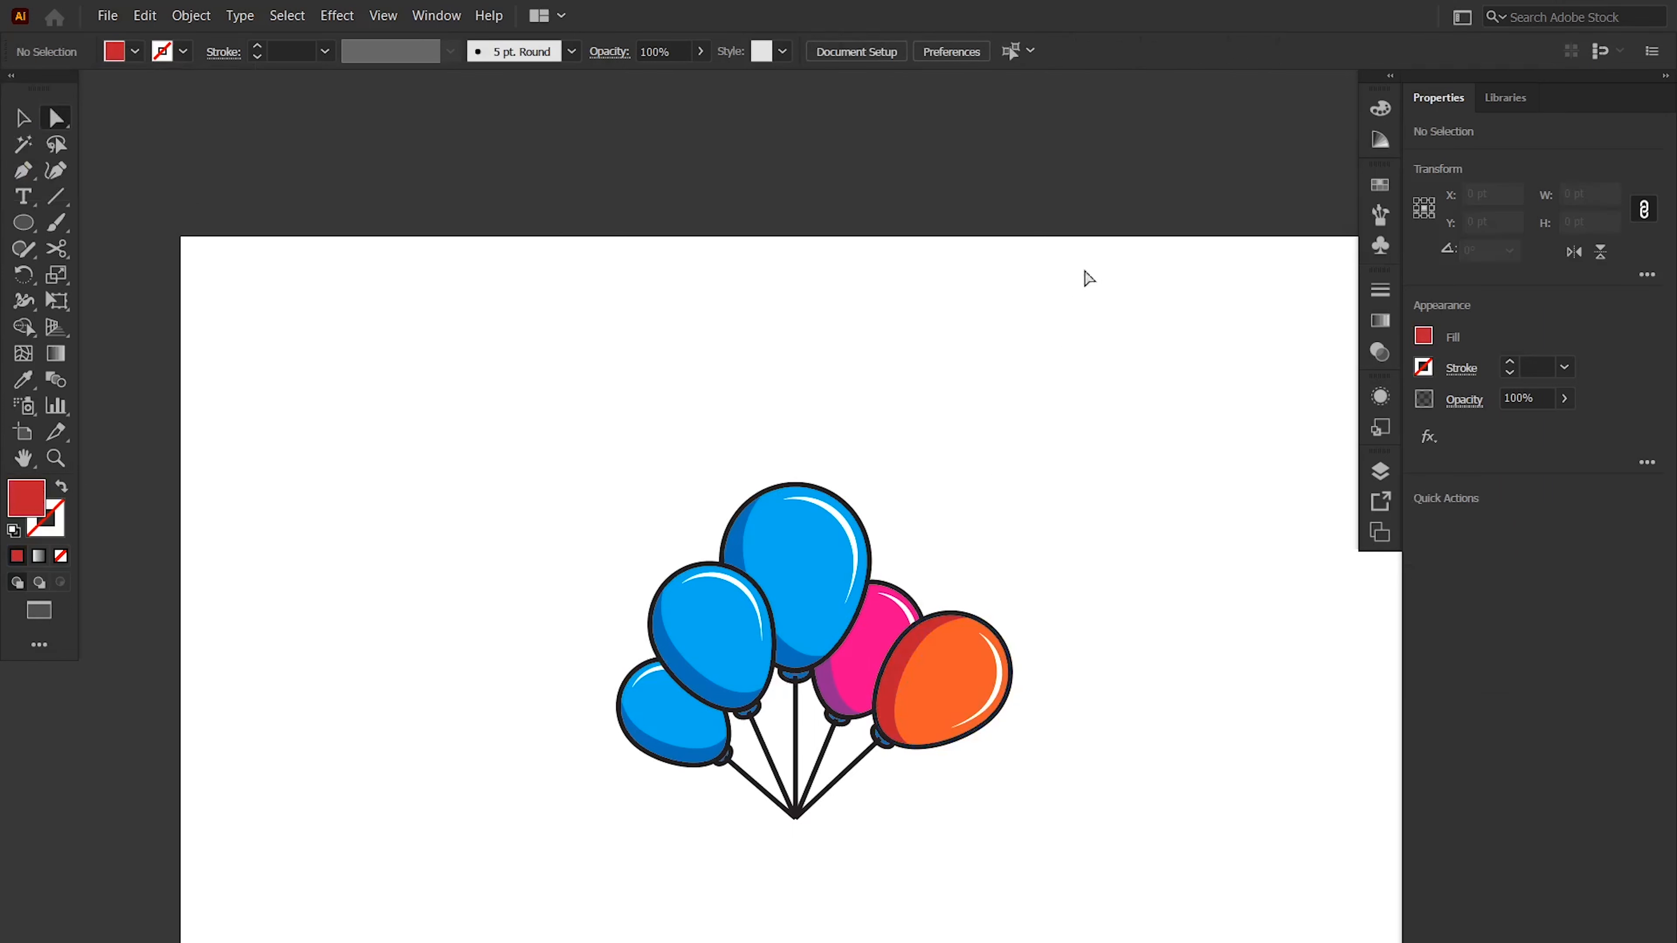
# - Recolor the balloon left of the middle one with a bright red body and a dark red shadow
pyautogui.click(716, 612)
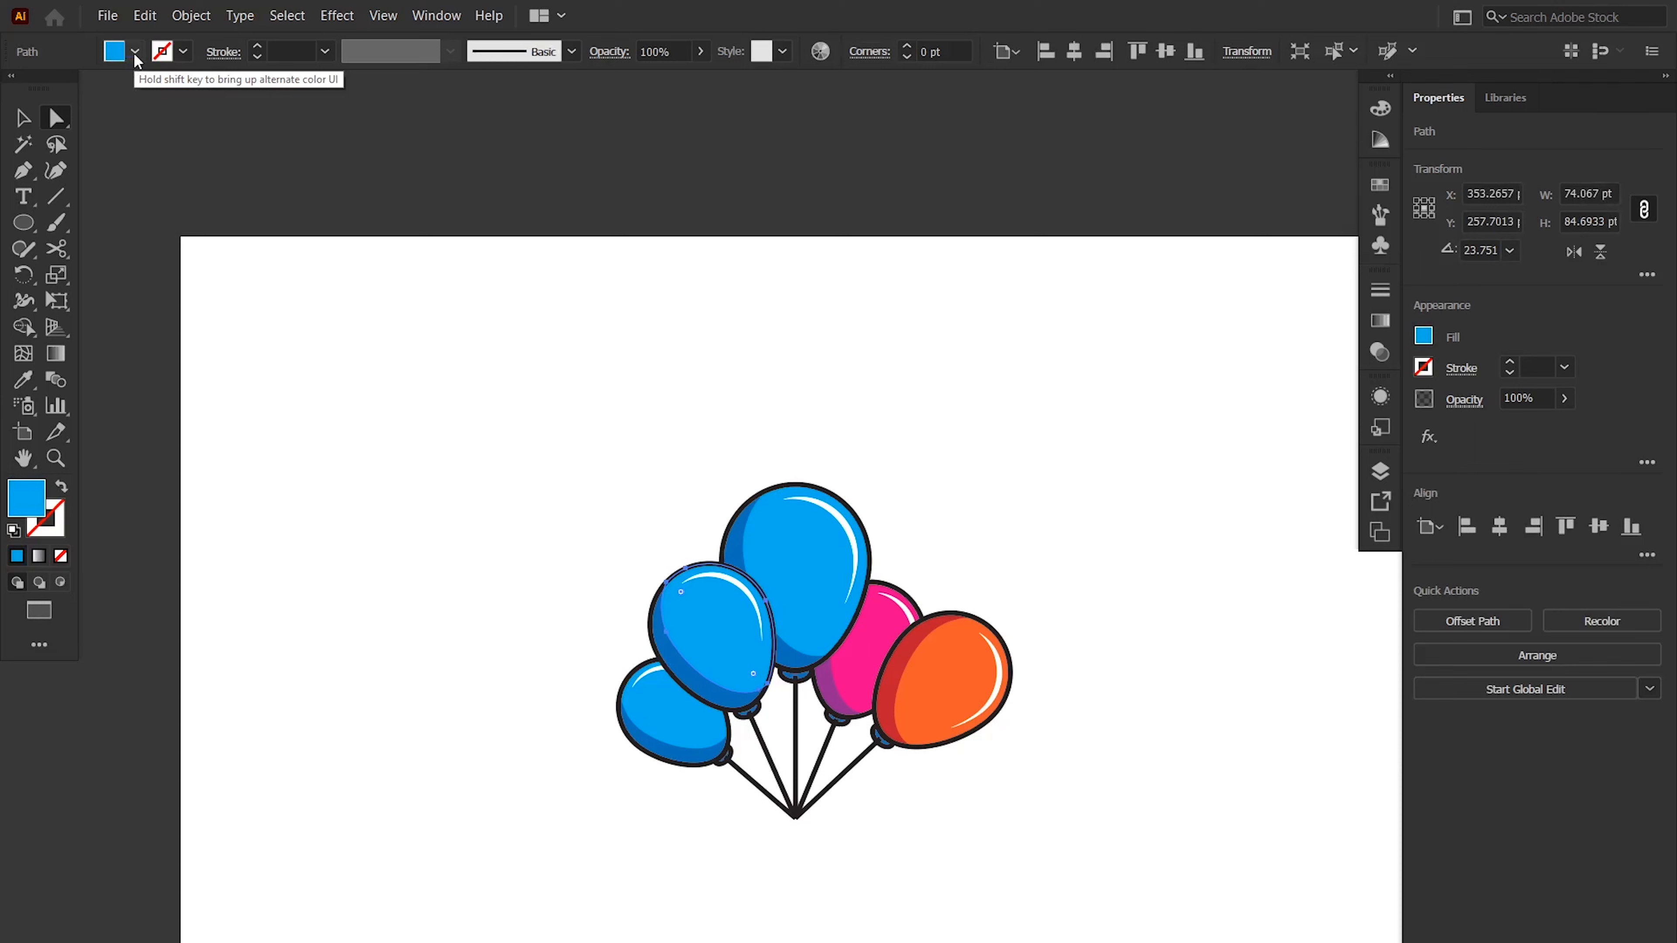
pyautogui.click(555, 395)
pyautogui.click(700, 624)
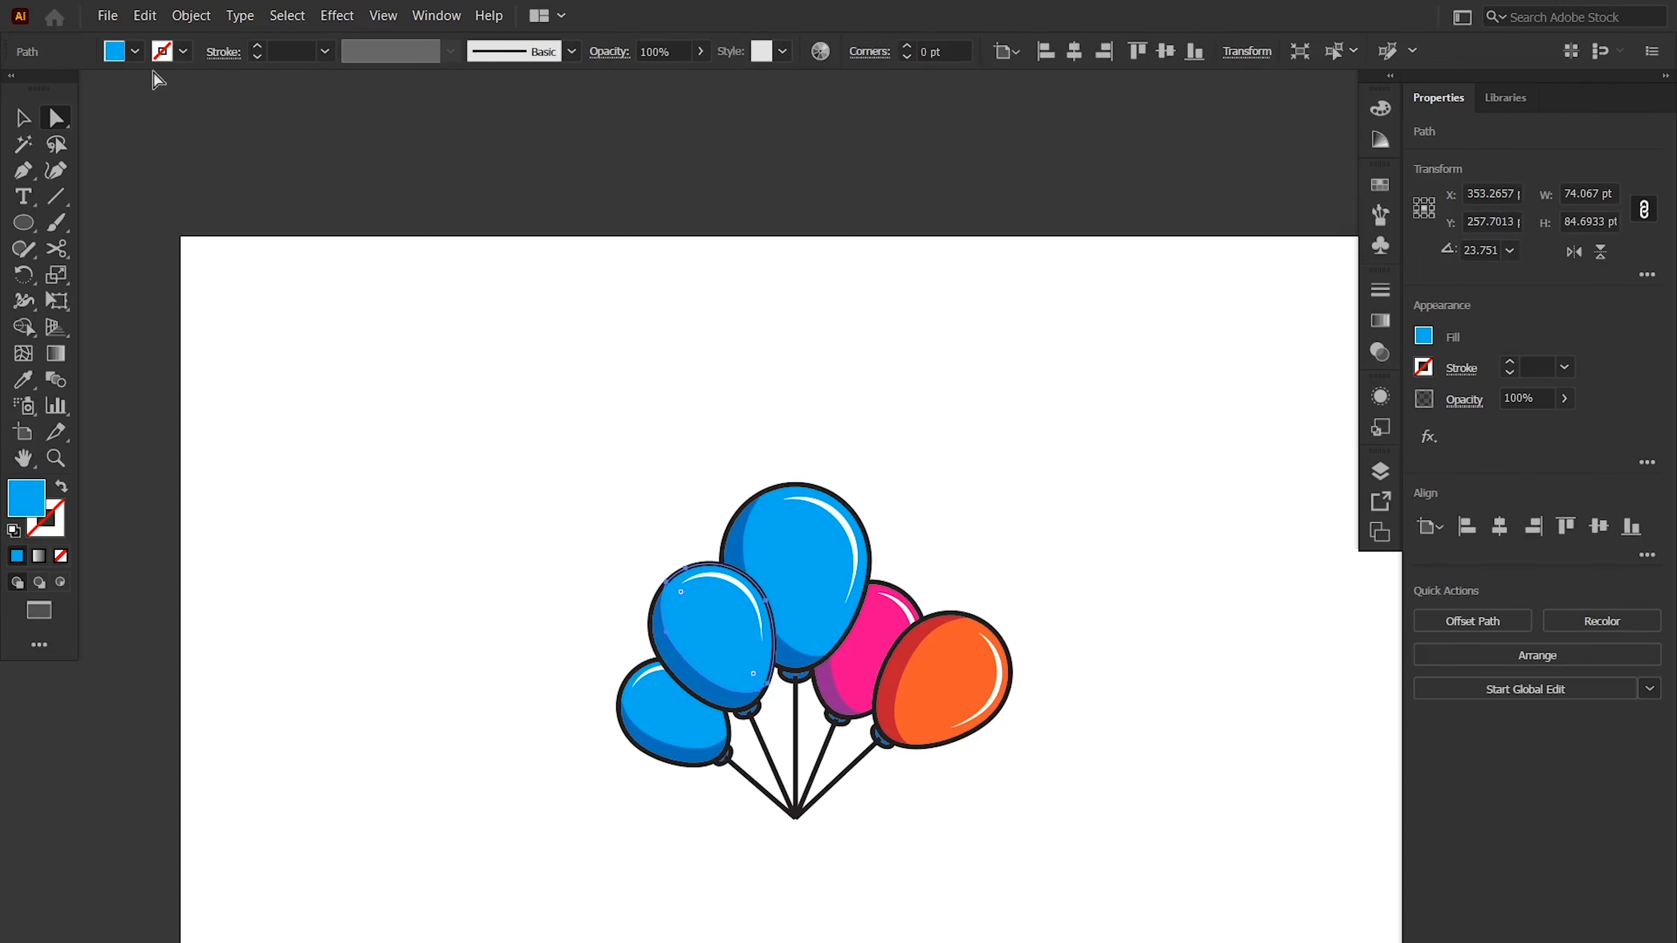
pyautogui.click(515, 403)
pyautogui.click(720, 626)
pyautogui.click(135, 51)
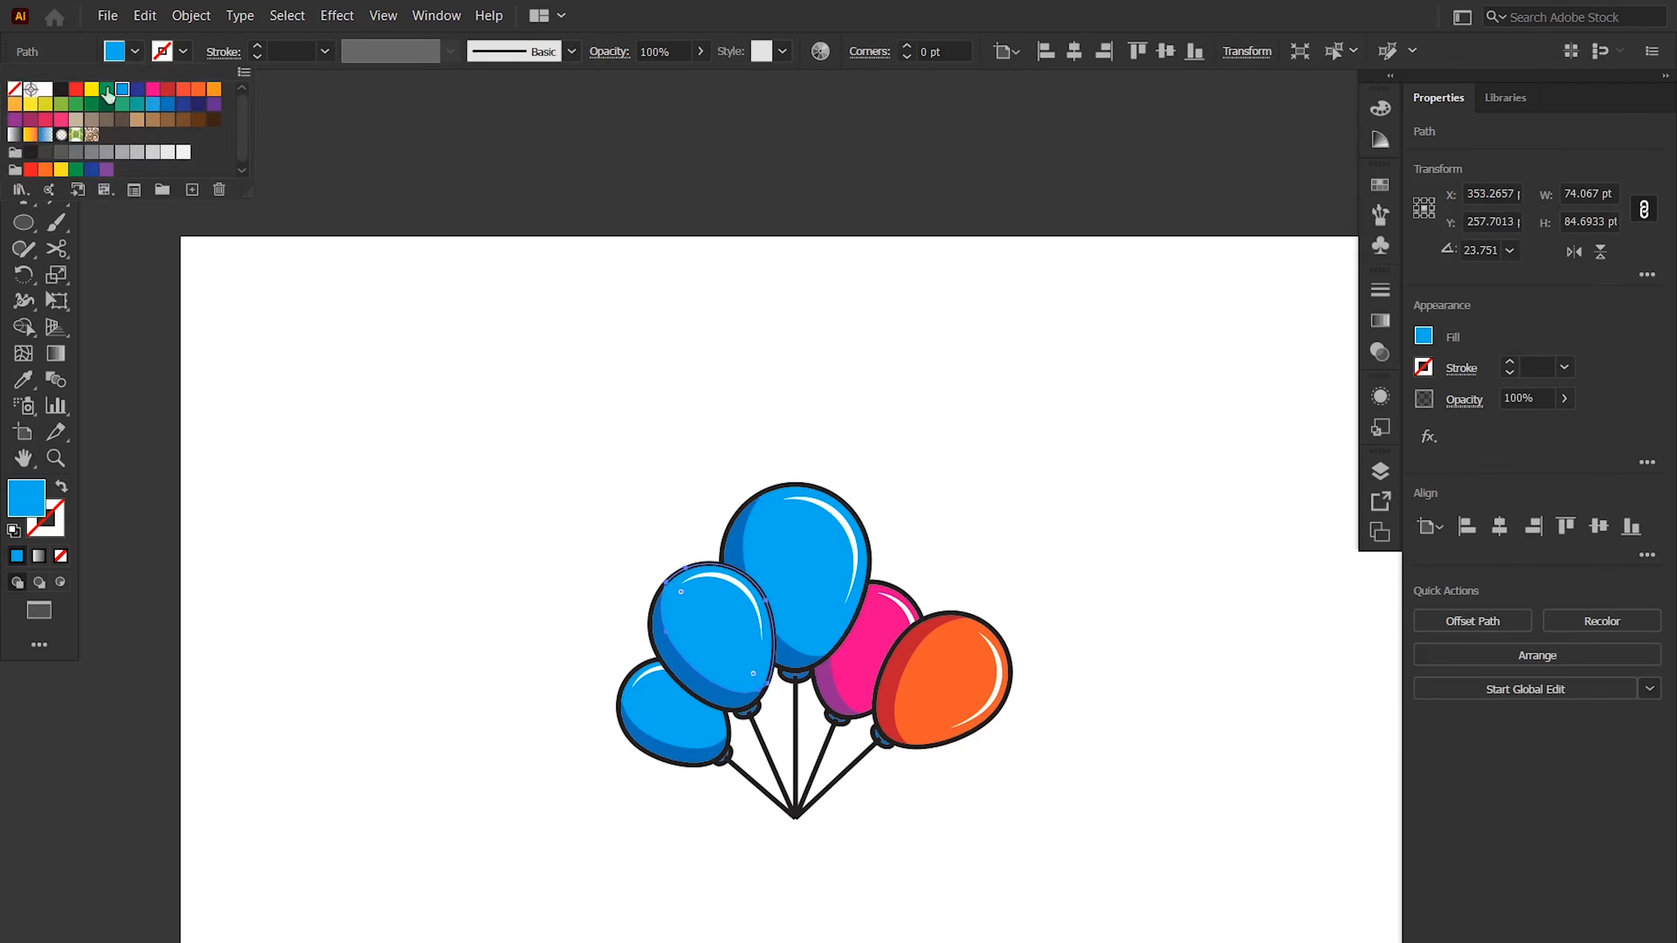
pyautogui.click(76, 90)
pyautogui.click(517, 443)
pyautogui.click(686, 675)
pyautogui.click(135, 51)
pyautogui.click(166, 90)
# - Recolor the far-left balloon with a medium green body and a dark green shadow
pyautogui.click(666, 704)
pyautogui.click(134, 51)
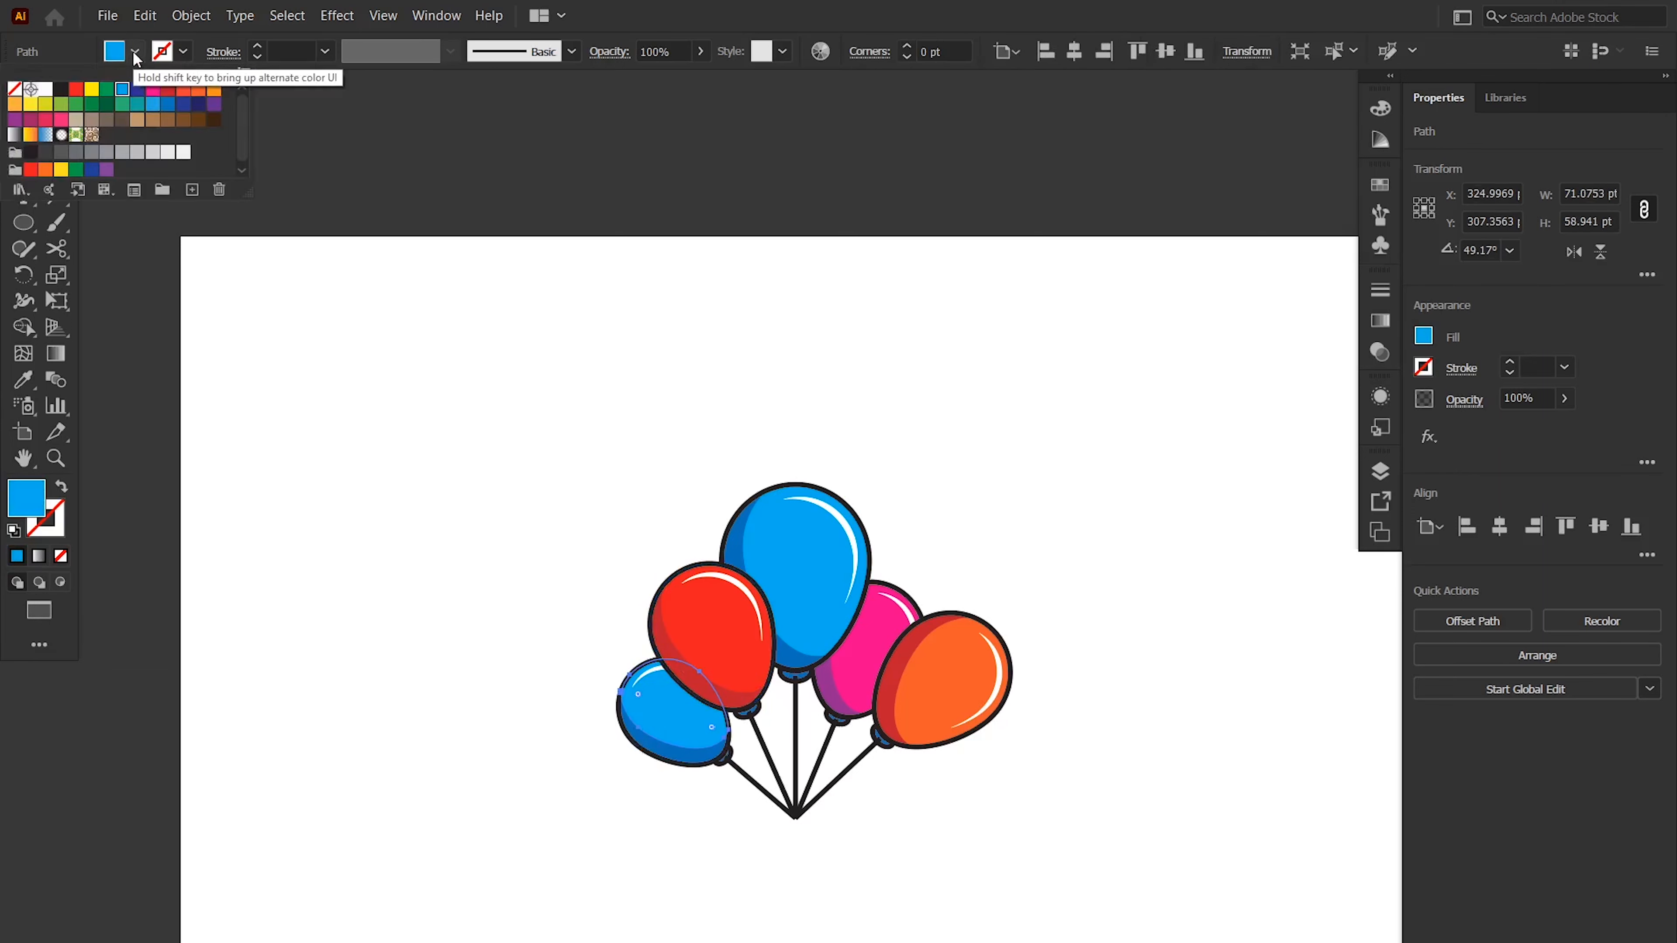
pyautogui.click(91, 103)
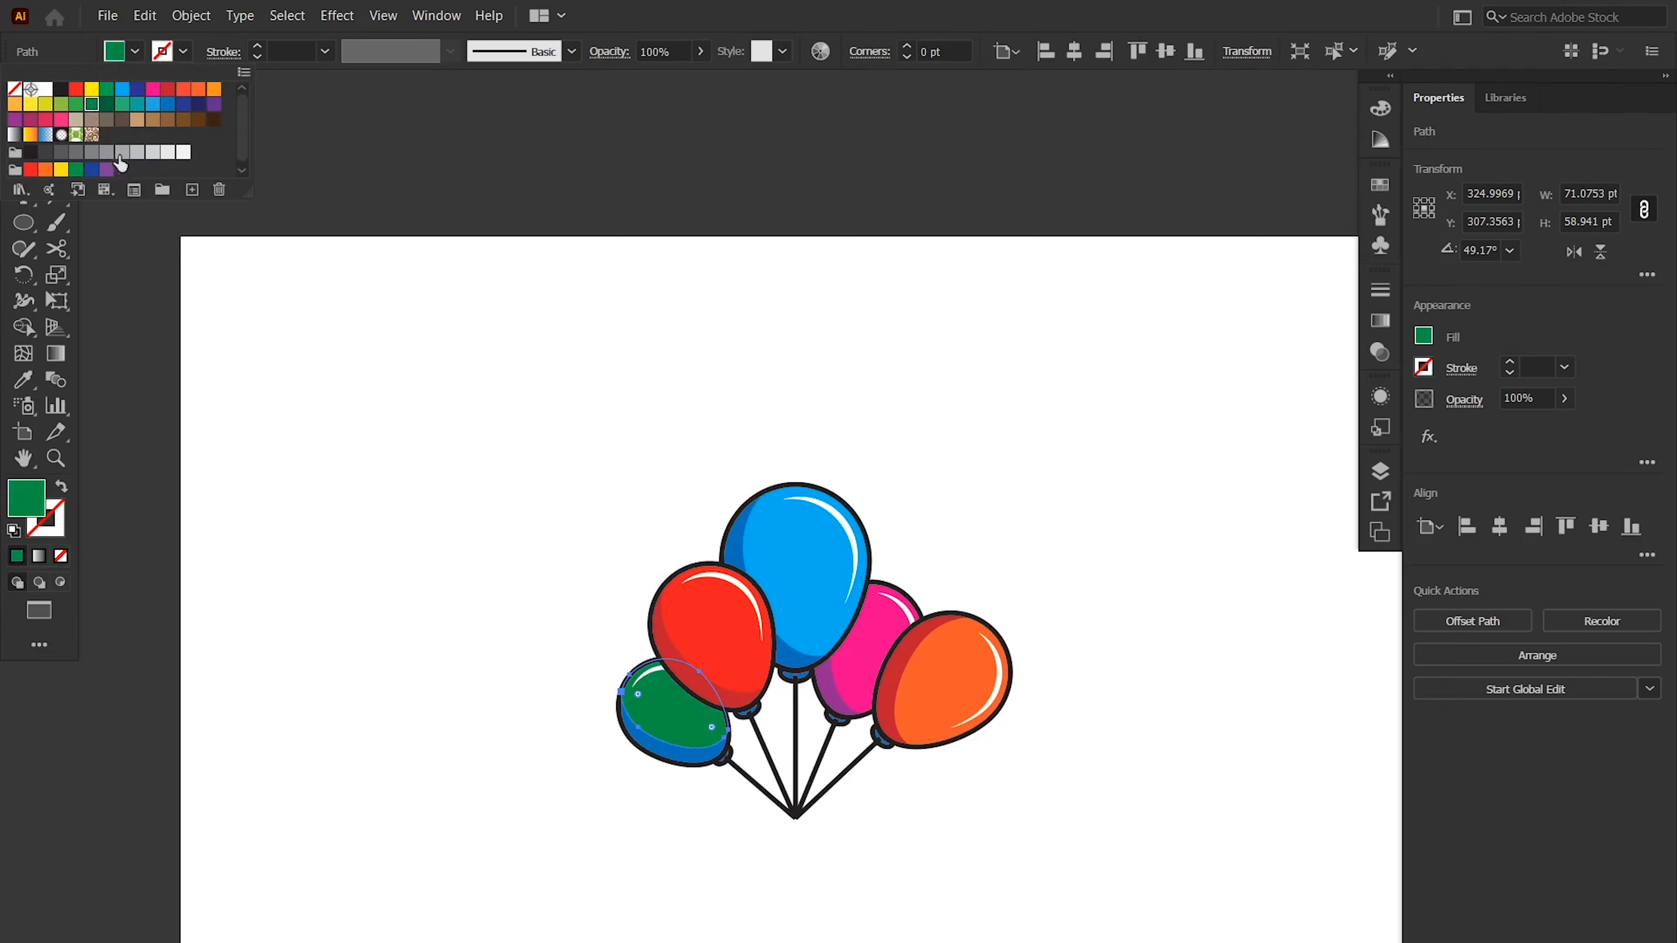
pyautogui.click(76, 104)
pyautogui.click(655, 752)
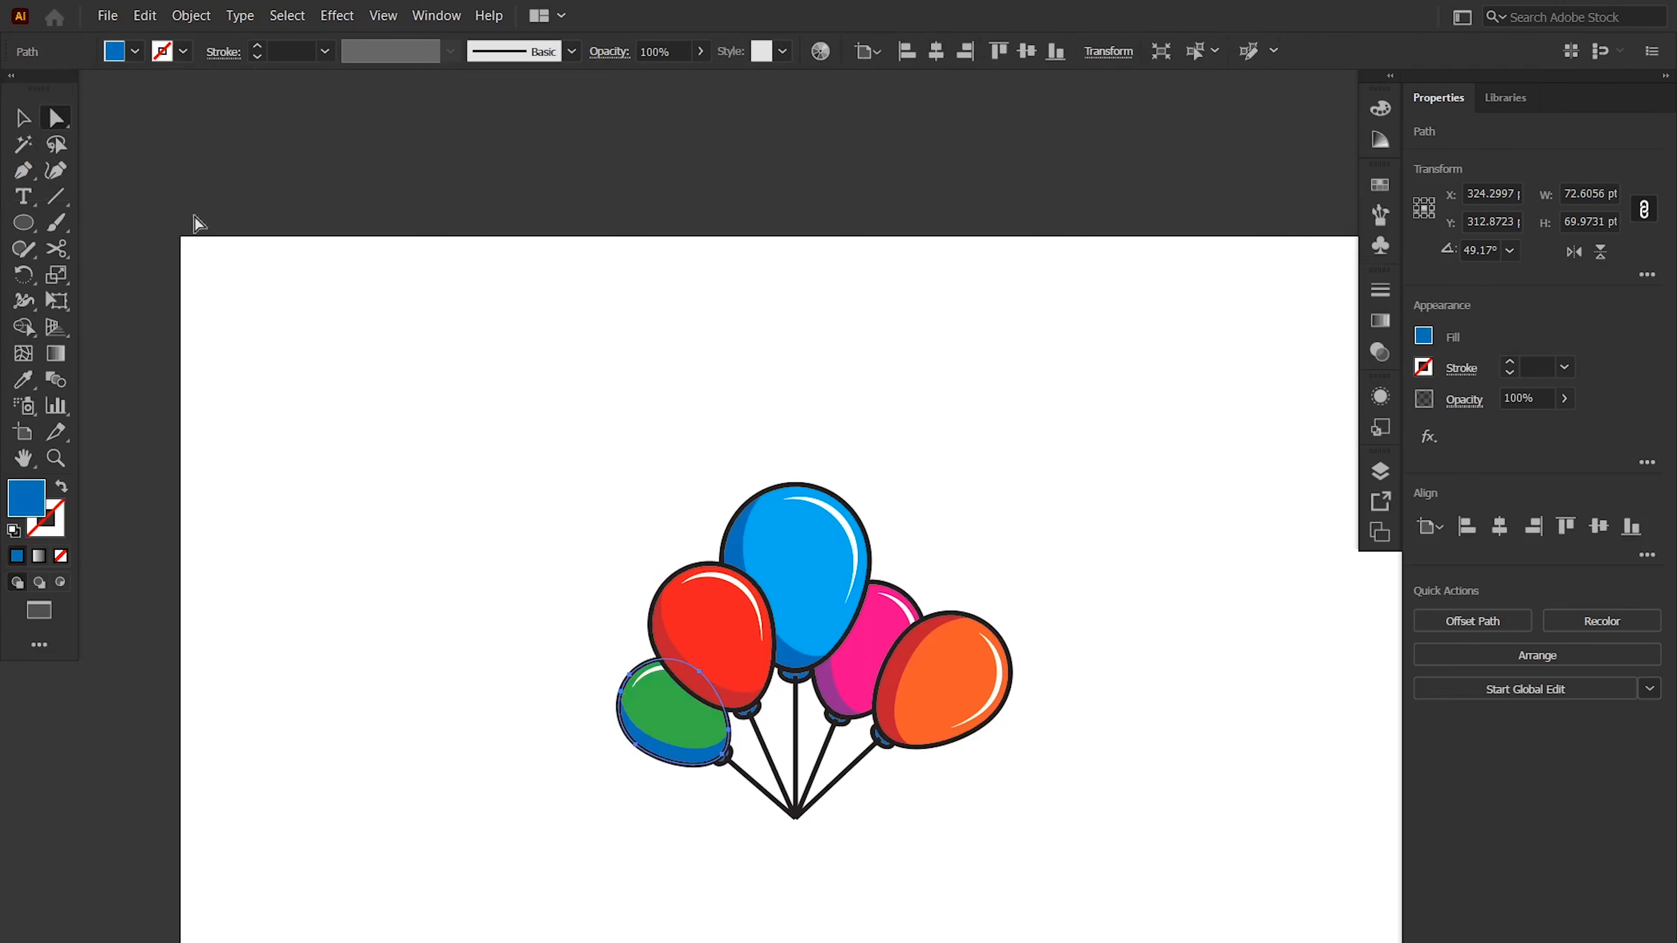
pyautogui.click(134, 51)
pyautogui.click(93, 104)
pyautogui.click(559, 503)
pyautogui.press('v')
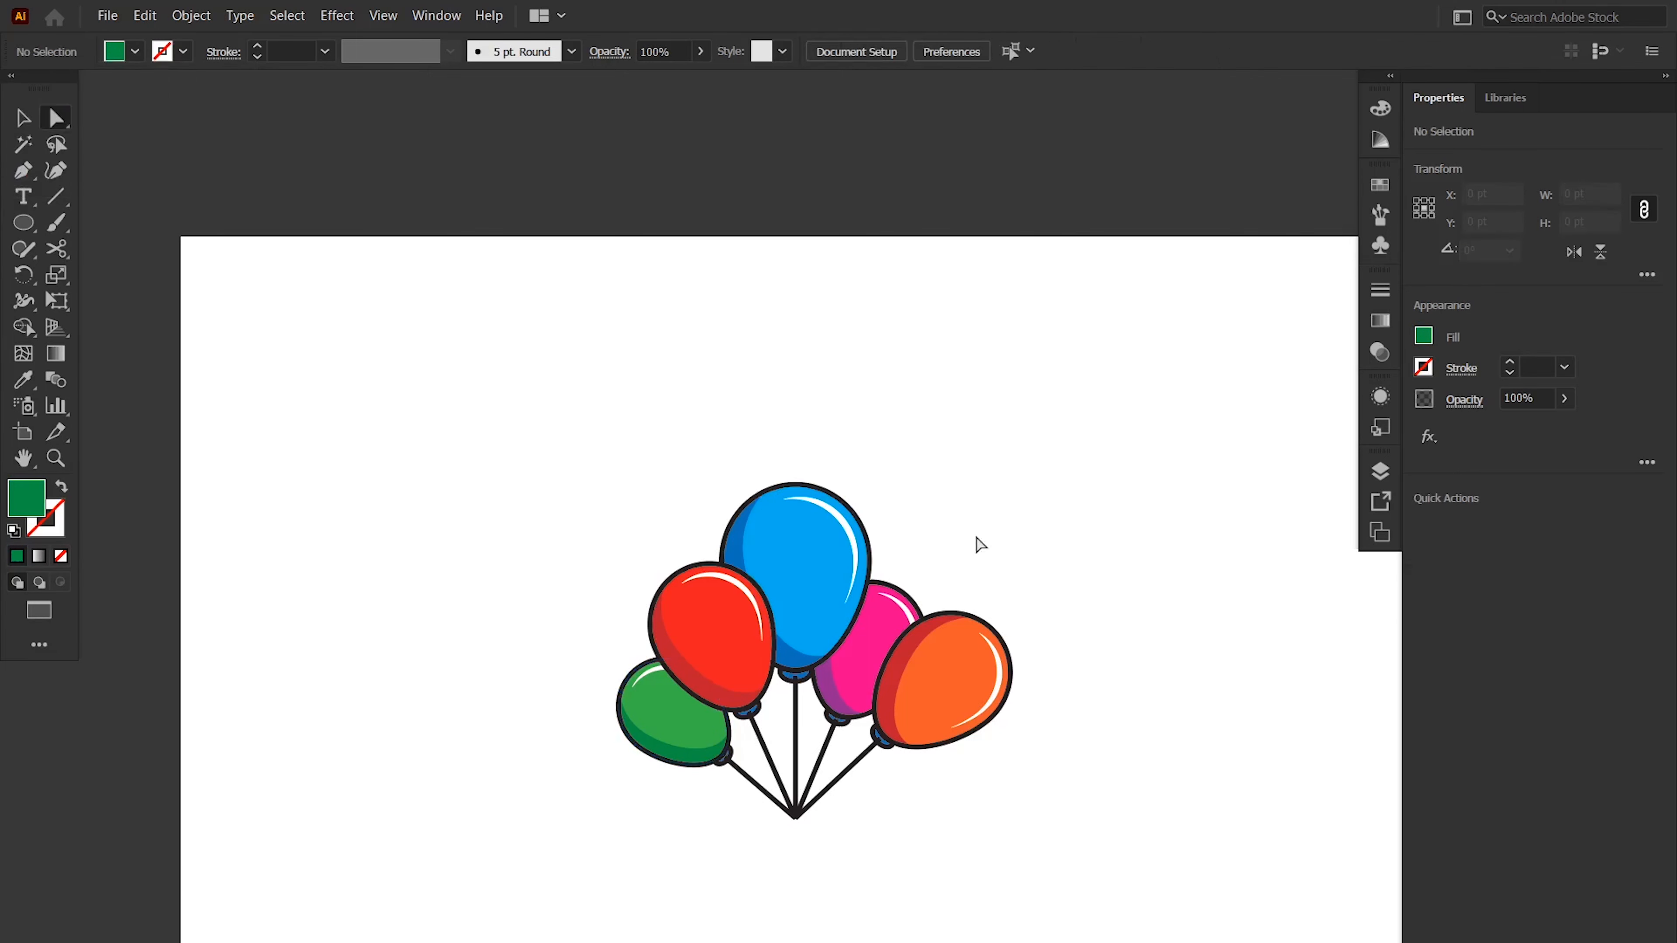
# - Pull the upper anchor point of each balloon's string out of its knot so the knot fills are uncovered
pyautogui.scroll(5, 917, 774)
pyautogui.press('a')
pyautogui.click(716, 572)
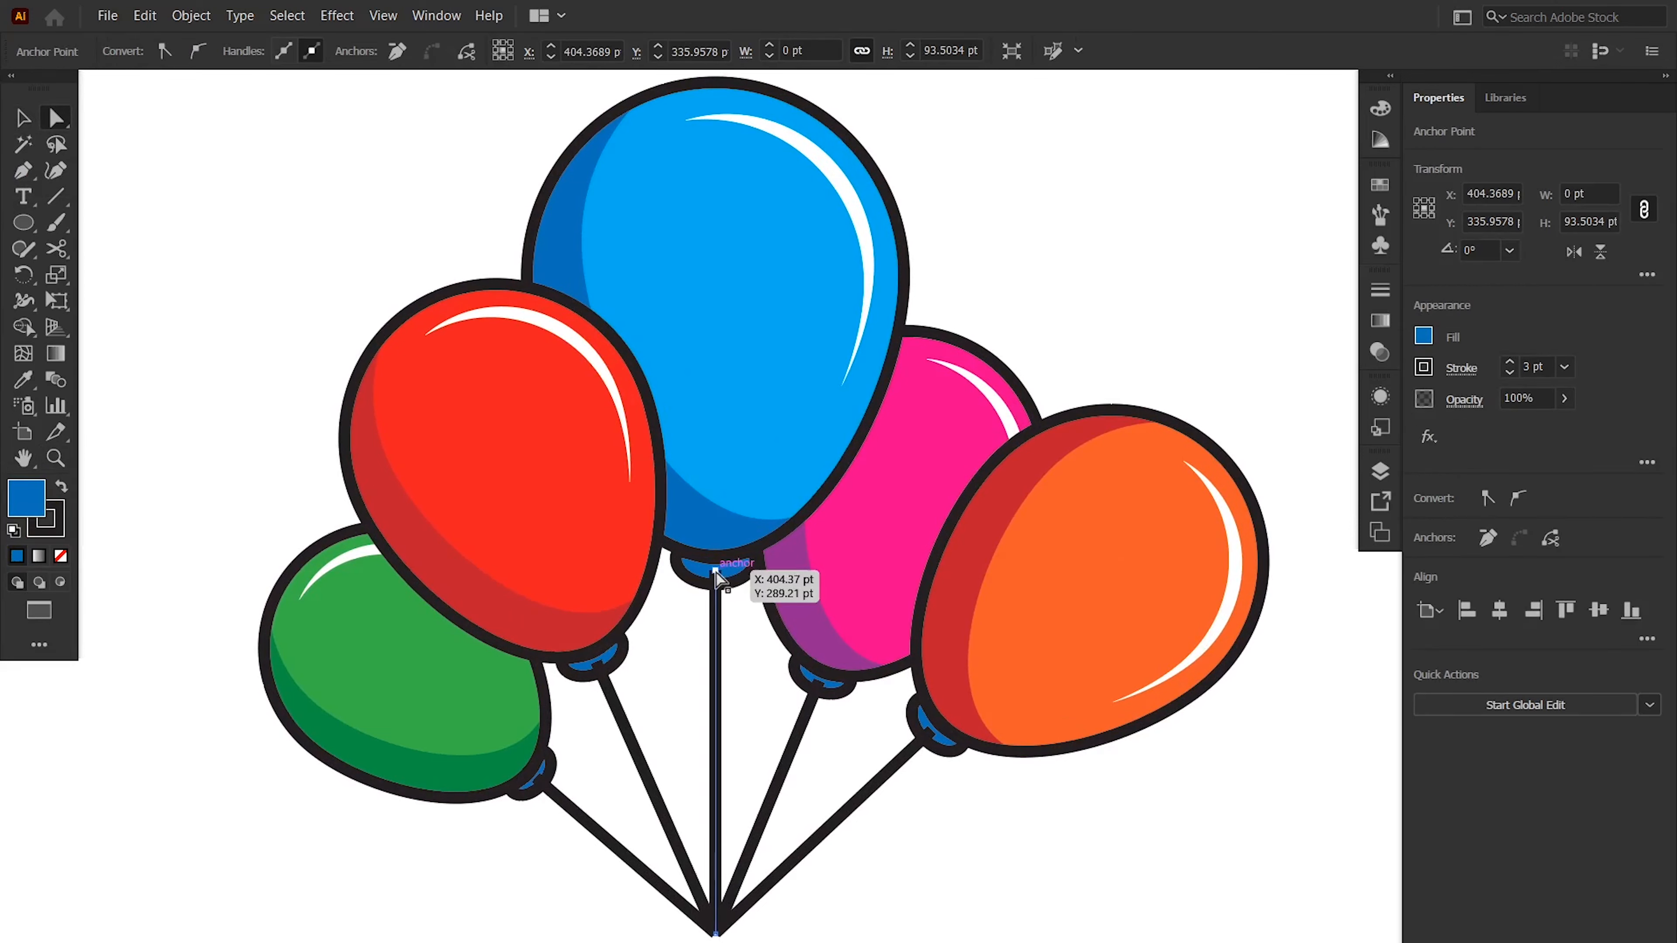
pyautogui.moveTo(716, 571); pyautogui.dragTo(715, 585)
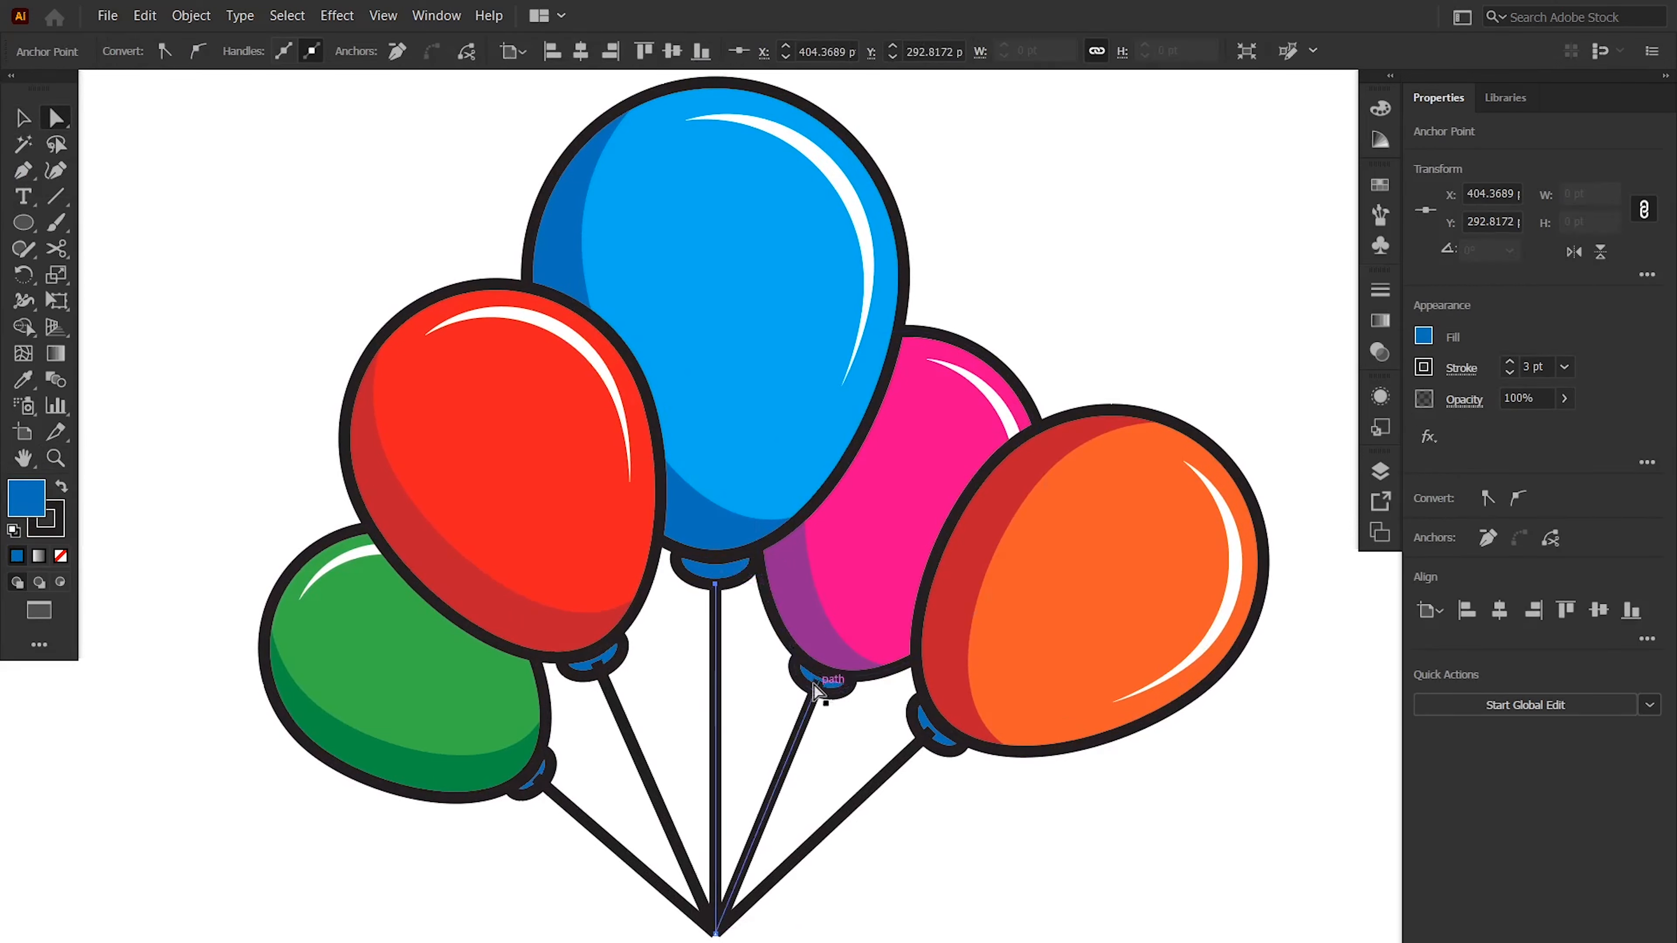
pyautogui.click(818, 681)
pyautogui.moveTo(818, 681); pyautogui.dragTo(814, 693)
pyautogui.moveTo(931, 730); pyautogui.dragTo(923, 738)
pyautogui.moveTo(596, 661); pyautogui.dragTo(599, 666)
pyautogui.click(536, 778)
pyautogui.moveTo(536, 783); pyautogui.dragTo(539, 780)
# - Fill the pink balloon's knot with pink and the orange balloon's knot with the C=0 M=90 Y=85 K=0 swatch
pyautogui.click(814, 687)
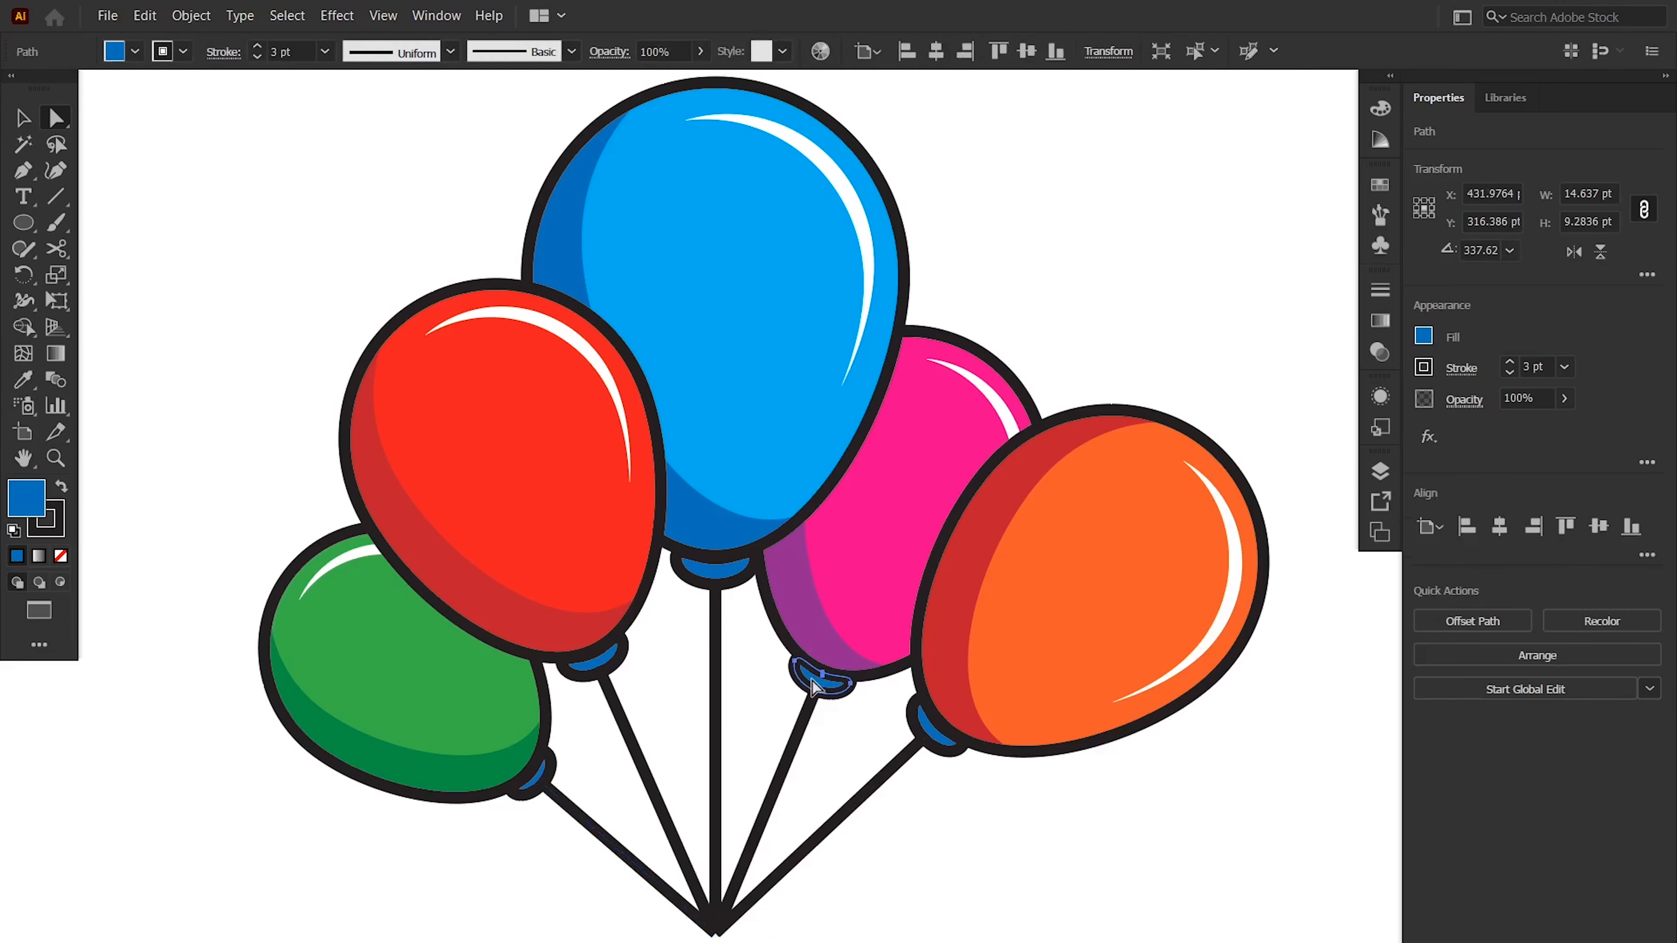
pyautogui.click(134, 51)
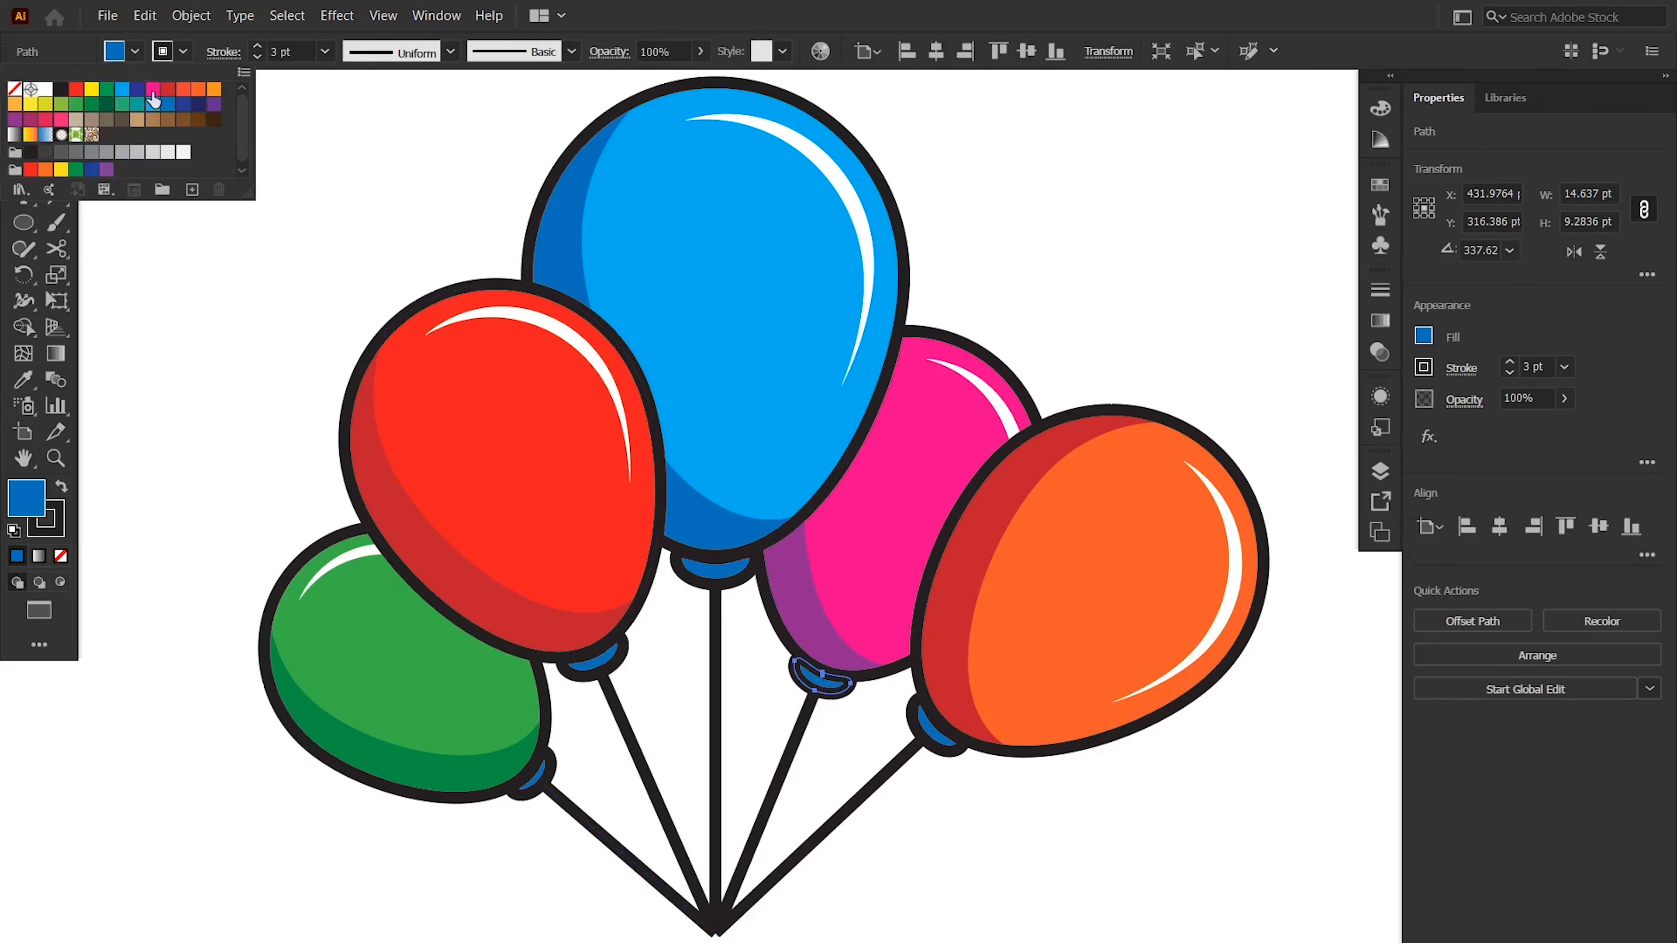
pyautogui.click(932, 742)
pyautogui.click(135, 51)
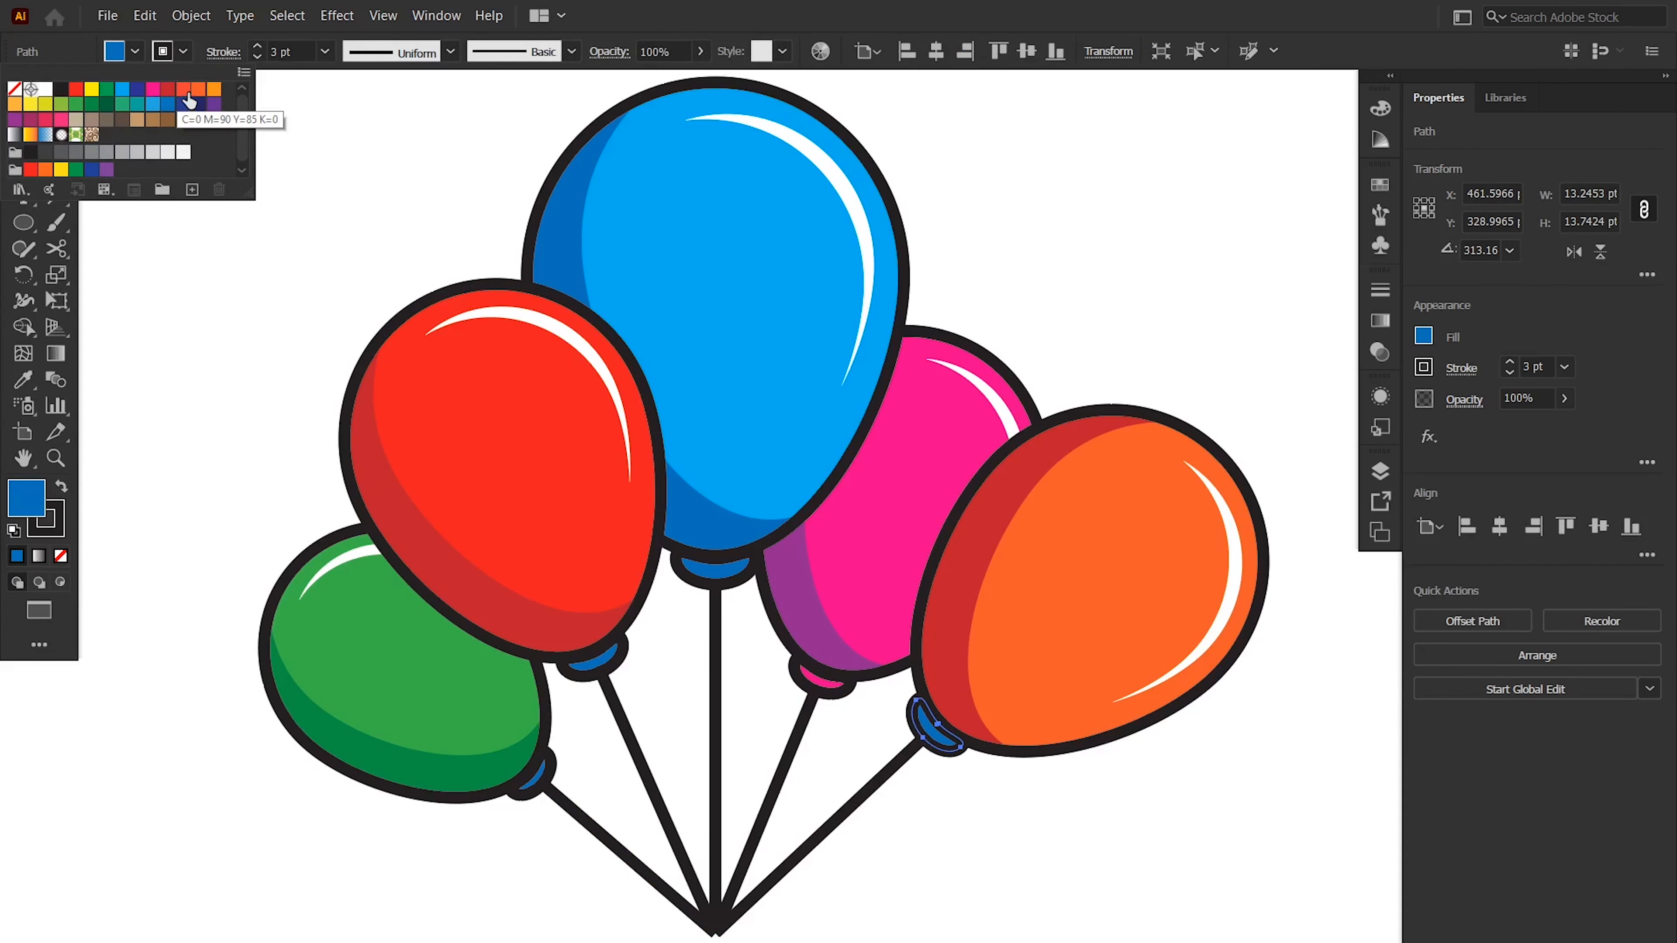
pyautogui.click(189, 98)
# - Fill the red balloon's knot with red and the green balloon's knot with green
pyautogui.click(602, 671)
pyautogui.click(134, 51)
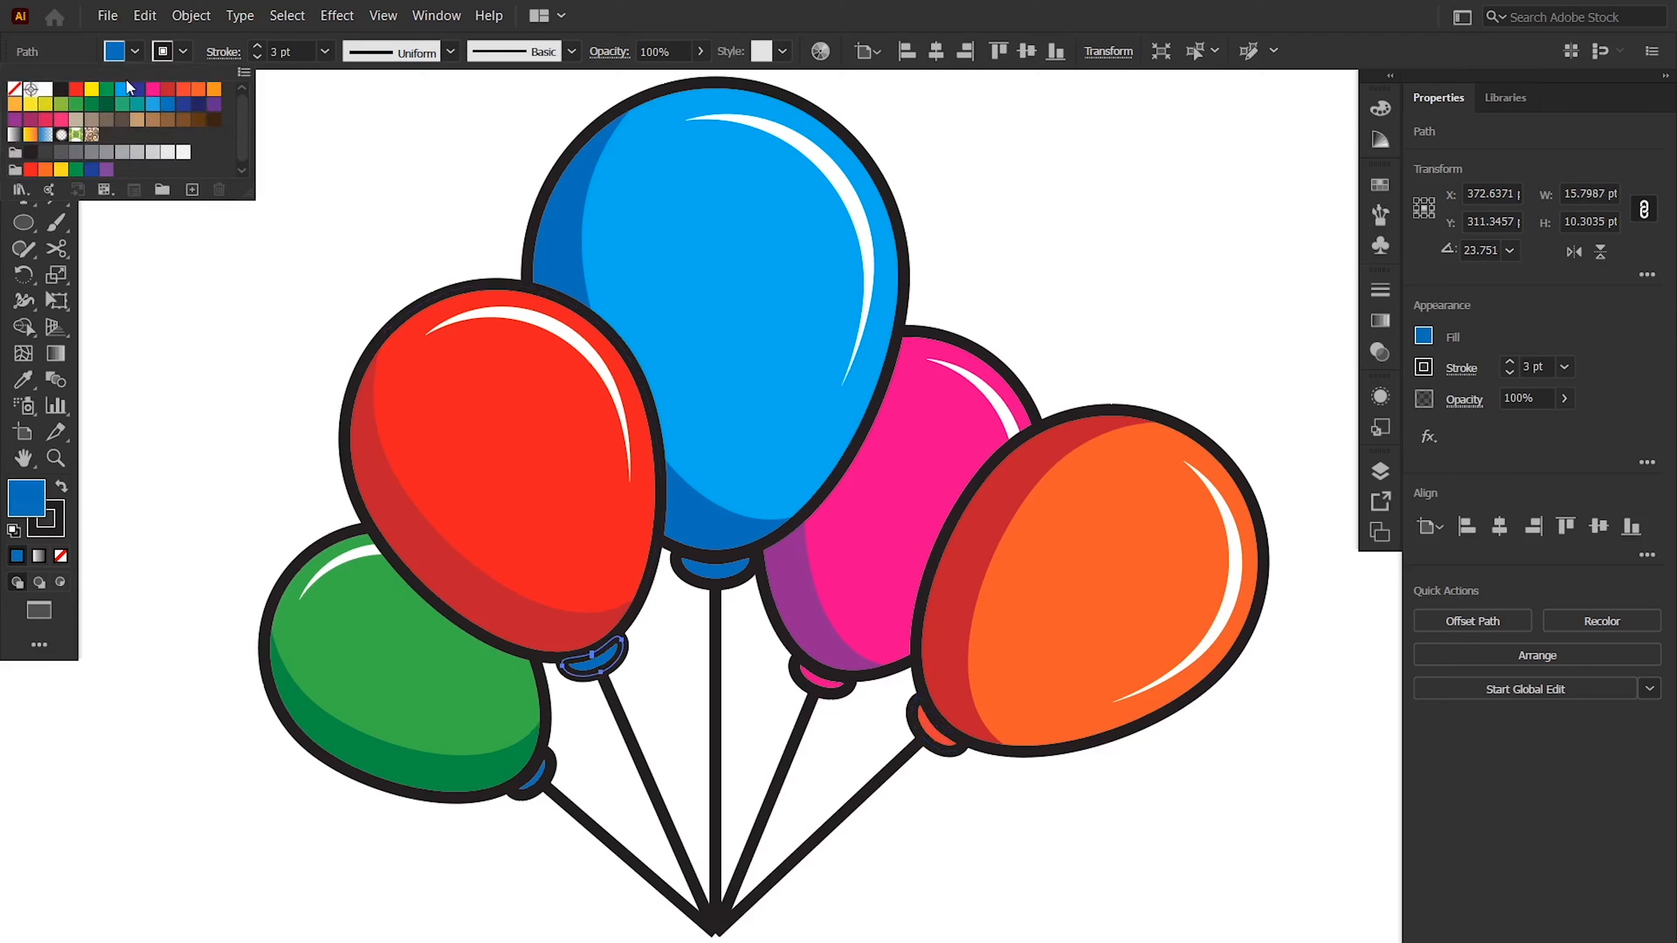
pyautogui.click(540, 784)
pyautogui.click(135, 50)
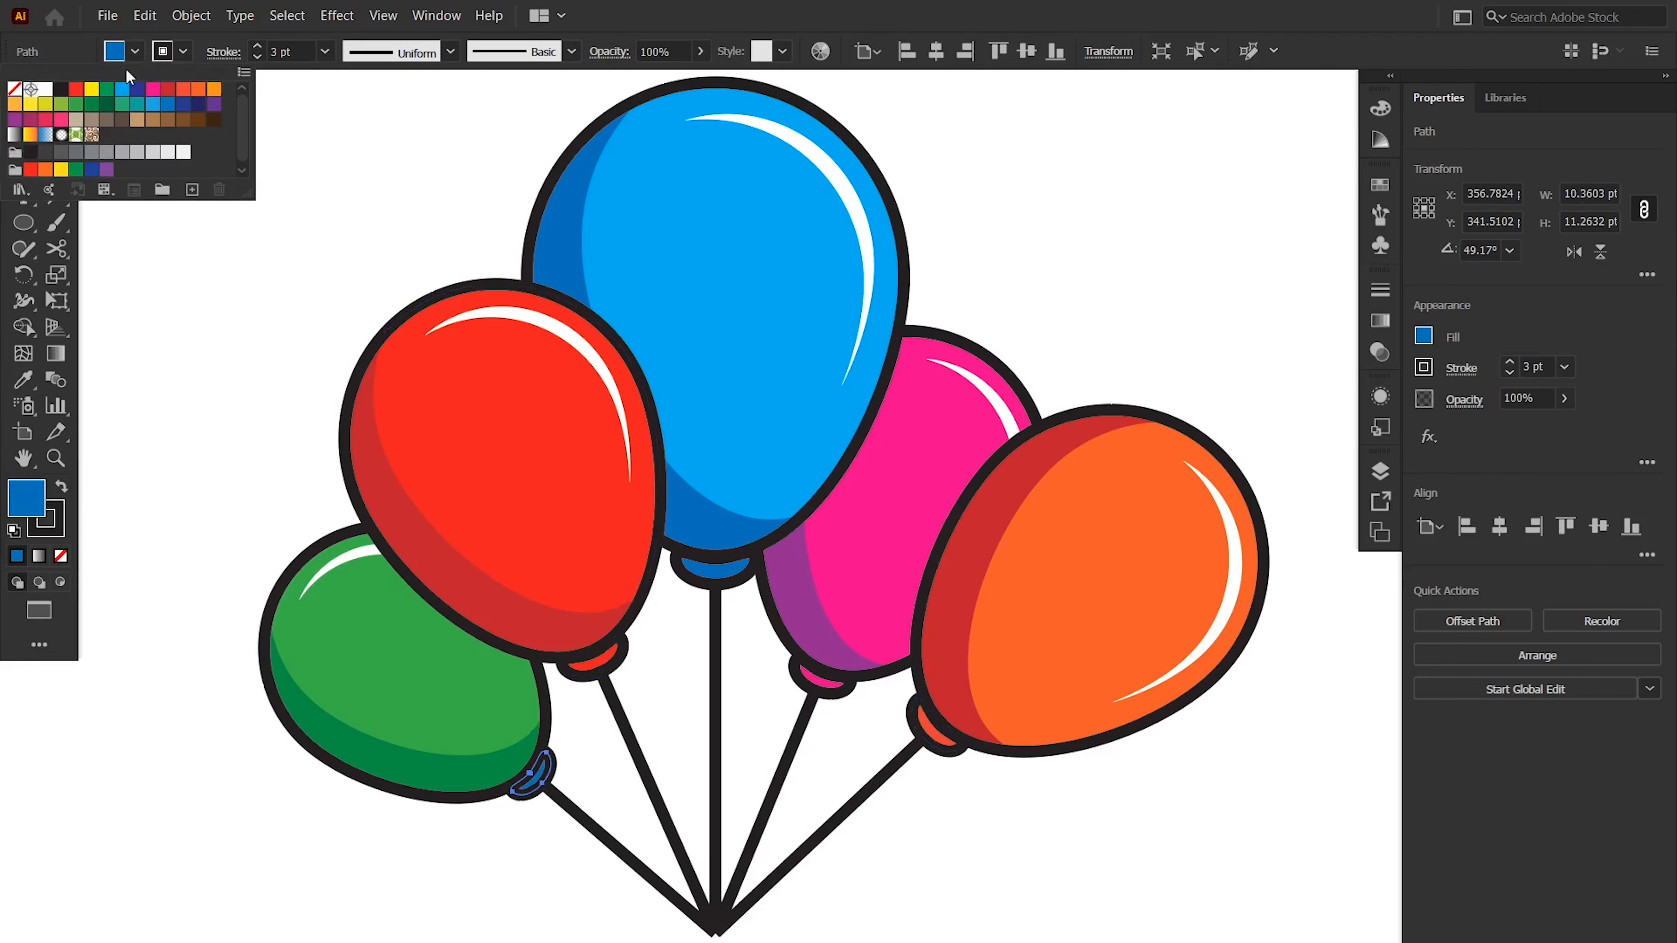
pyautogui.click(82, 106)
pyautogui.click(102, 195)
# - Draw a circle about 61 pt across centred on the shared end of the balloon strings
pyautogui.press('z')
pyautogui.moveTo(804, 684); pyautogui.dragTo(427, 492)
pyautogui.press('v')
pyautogui.press('z')
pyautogui.moveTo(749, 750); pyautogui.dragTo(839, 758)
pyautogui.press('v')
pyautogui.press('l')
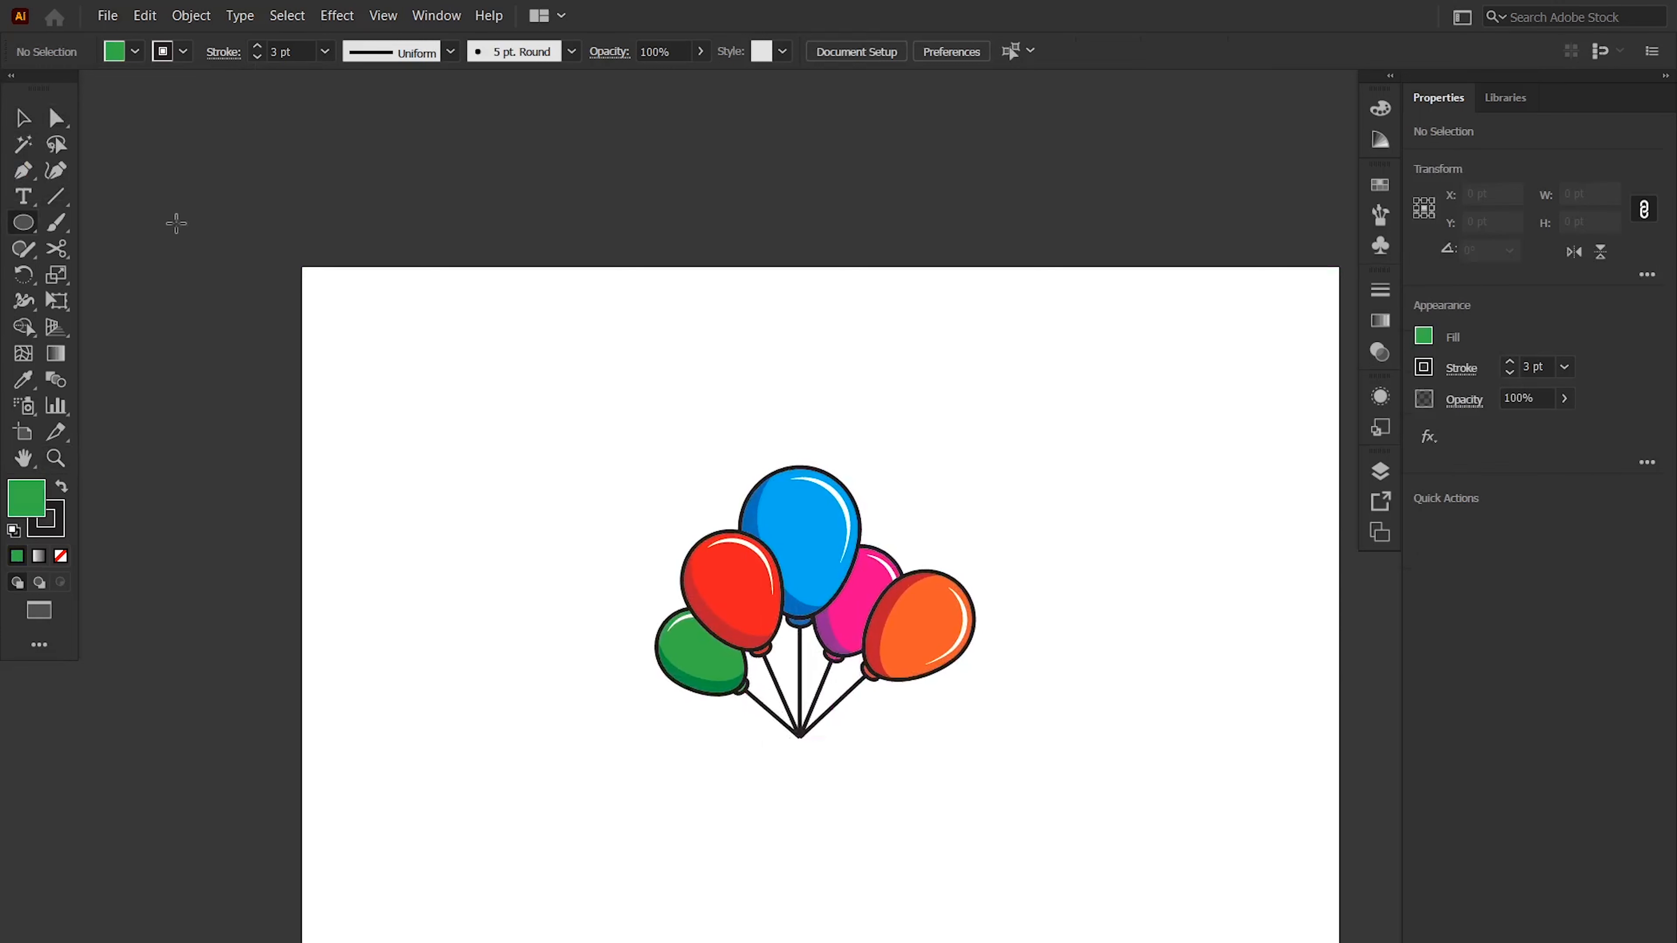
pyautogui.moveTo(765, 712)
pyautogui.mouseDown()
pyautogui.moveTo(858, 795)
pyautogui.moveTo(801, 738)
pyautogui.mouseUp()
pyautogui.press('v')
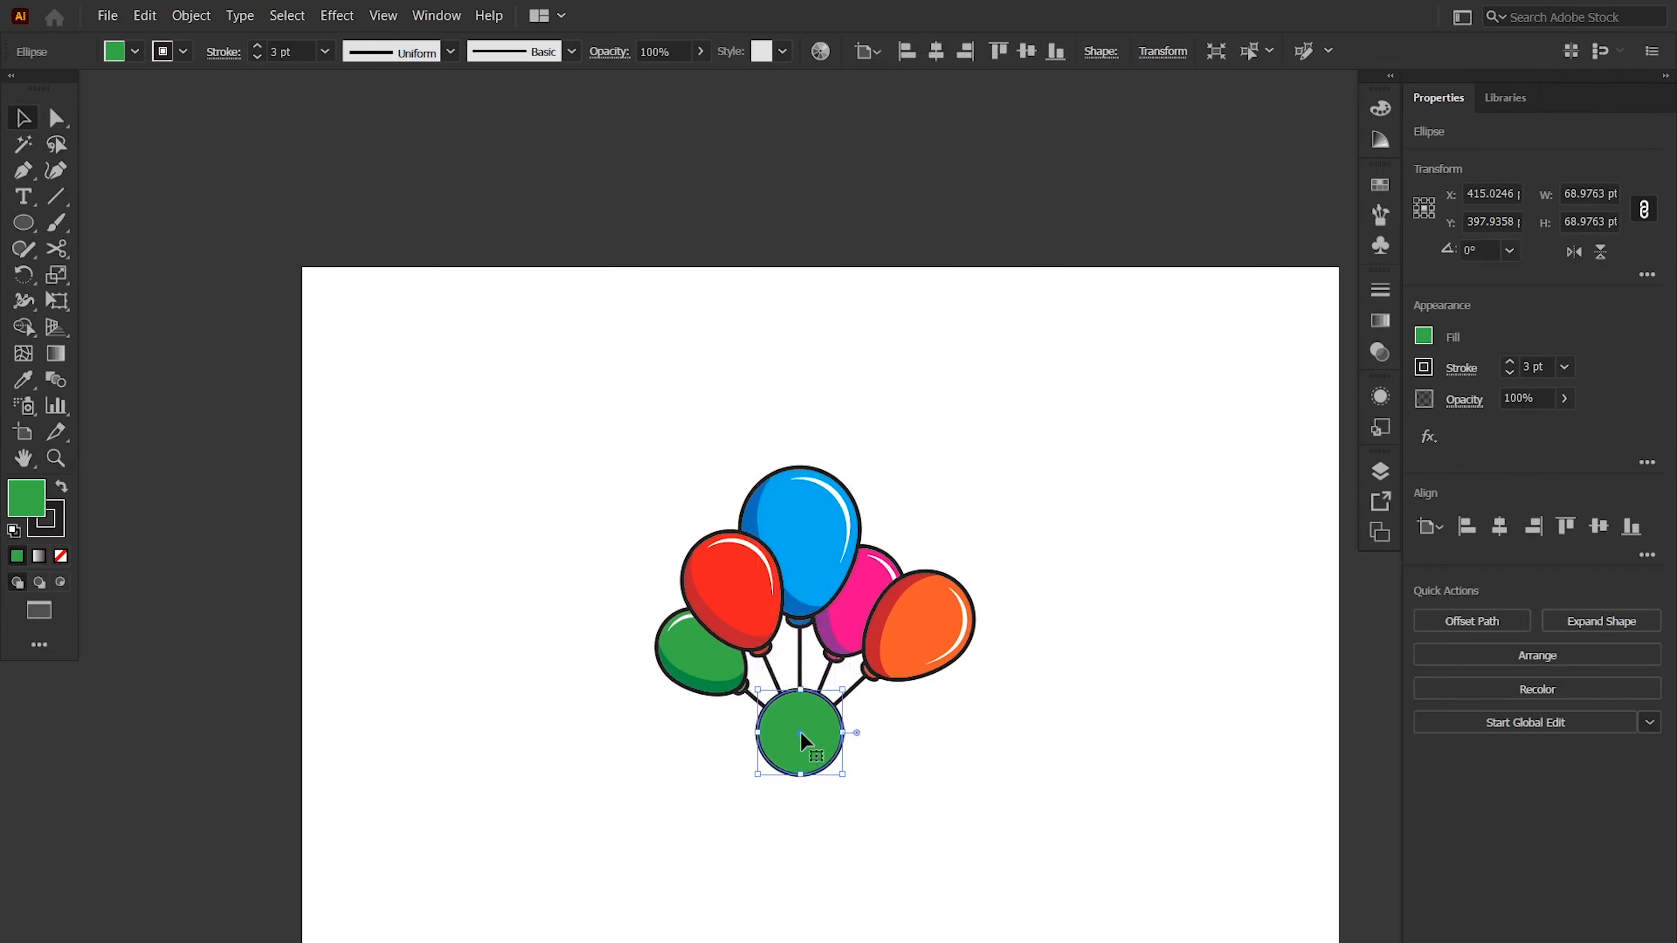
# - Fill the circle with light orange, keeping its dark 3 pt stroke
pyautogui.click(135, 52)
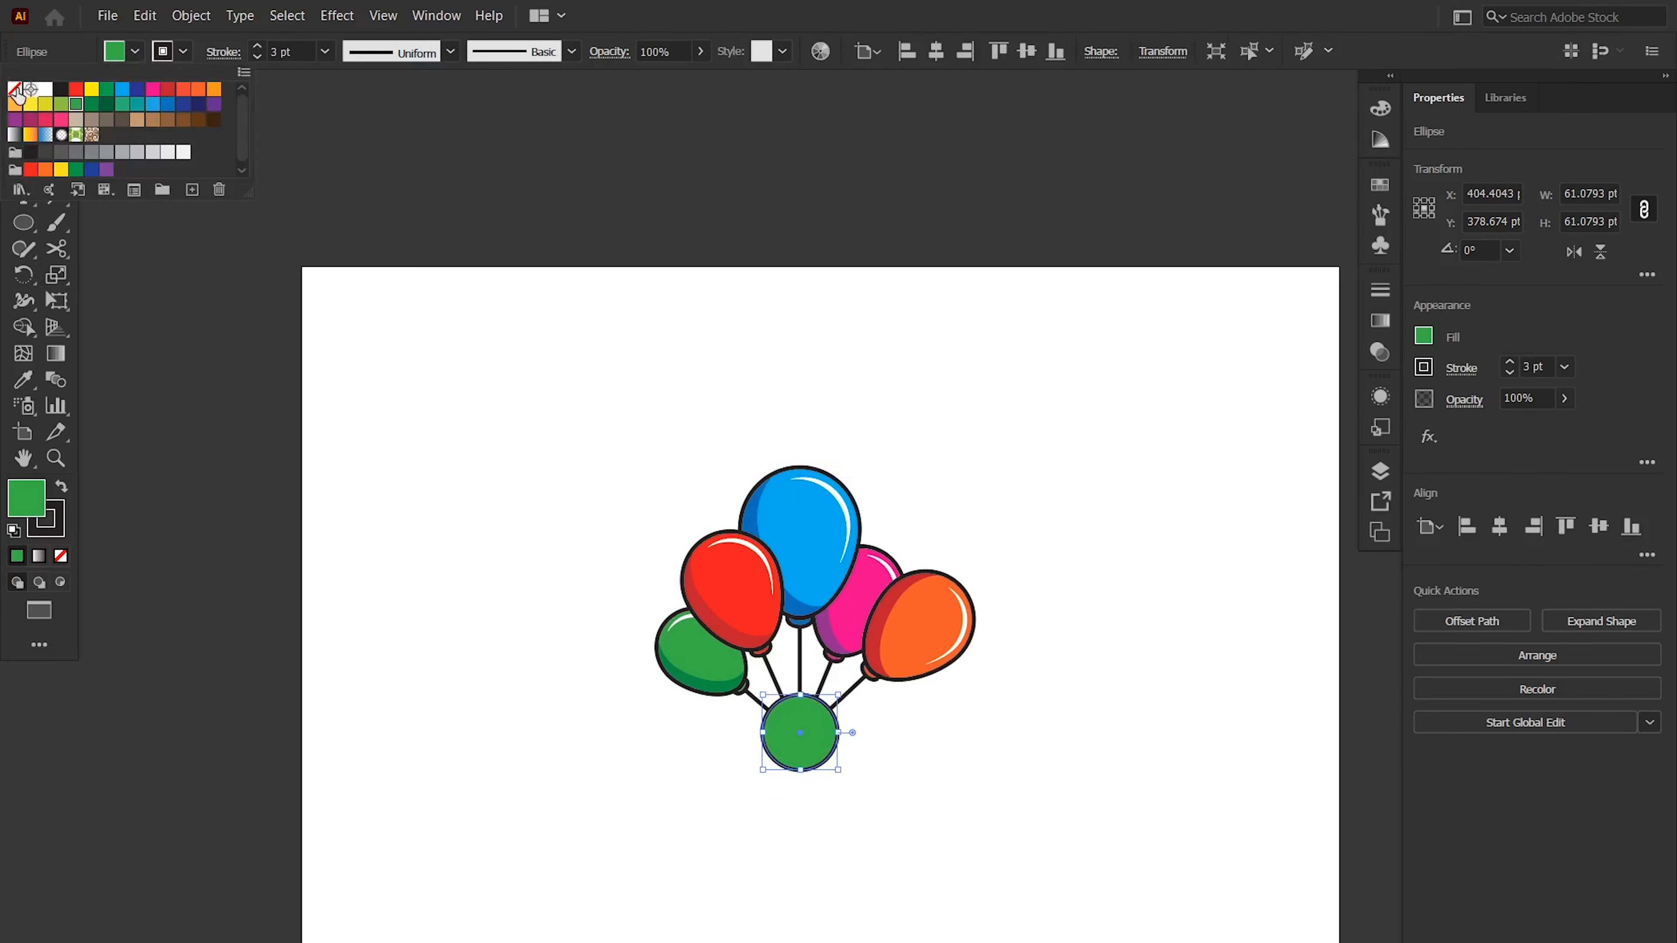
pyautogui.click(14, 105)
pyautogui.click(183, 52)
pyautogui.click(520, 395)
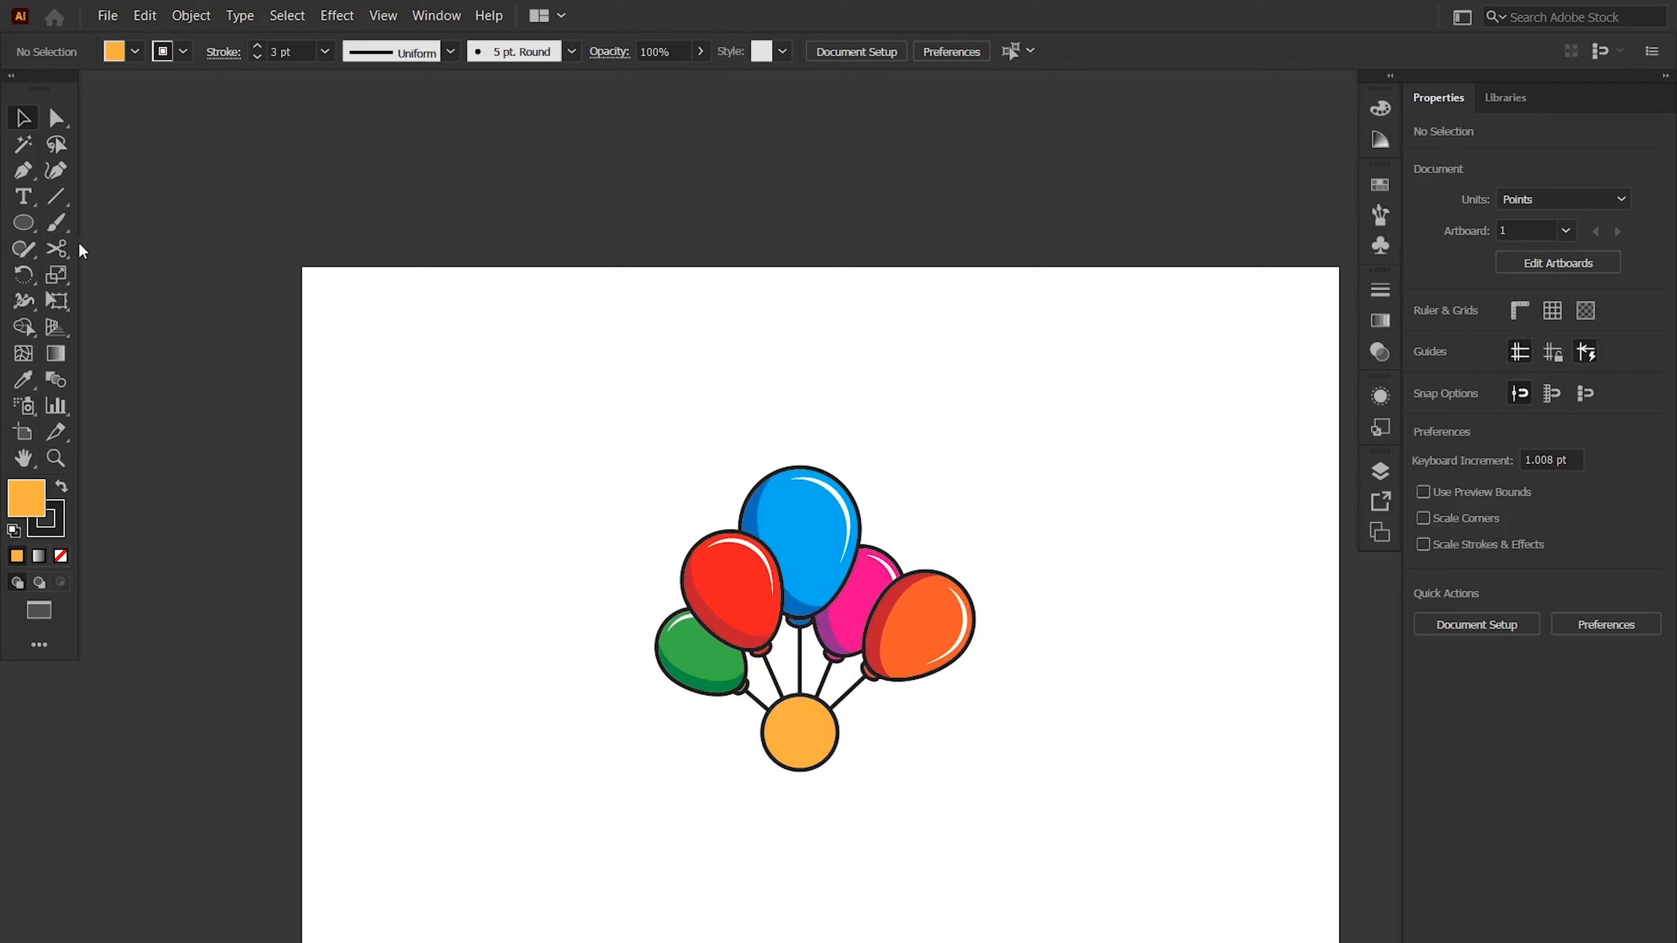
# - Draw an ellipse about 149 by 66 pt over the circle's lower half and centre it horizontally with the circle and middle balloon
pyautogui.press('l')
pyautogui.moveTo(704, 730)
pyautogui.mouseDown()
pyautogui.moveTo(911, 828)
pyautogui.moveTo(889, 813)
pyautogui.mouseUp()
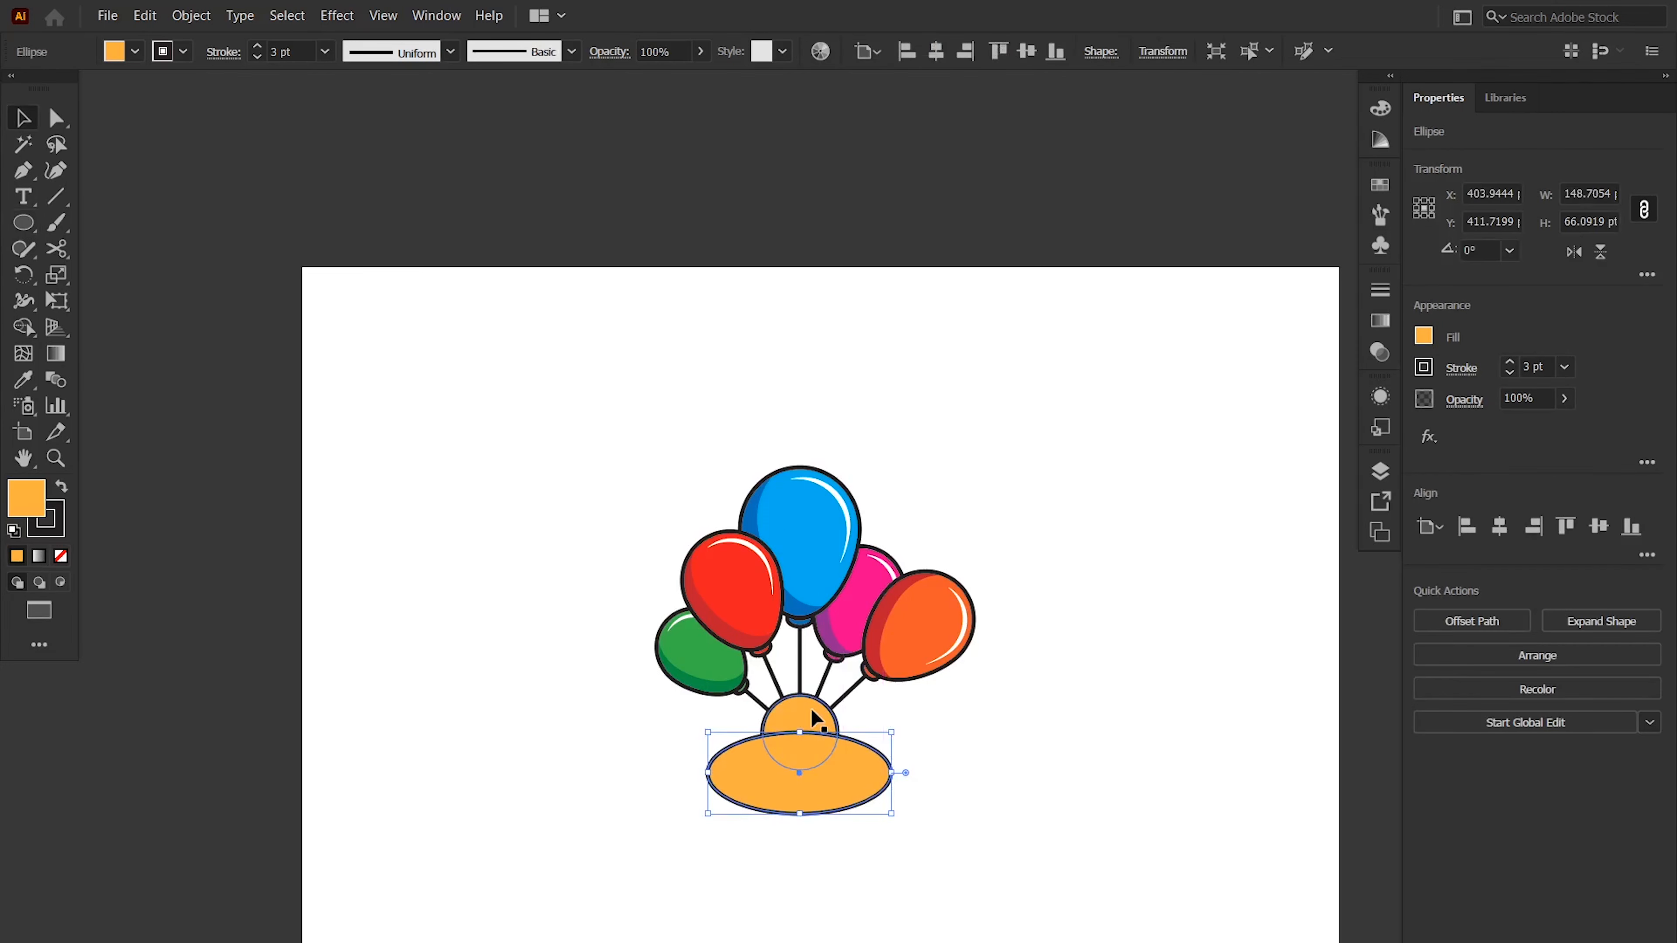
pyautogui.press('v')
pyautogui.keyDown('shift'); pyautogui.click(804, 697); pyautogui.keyUp('shift')
pyautogui.keyDown('shift'); pyautogui.click(801, 644); pyautogui.keyUp('shift')
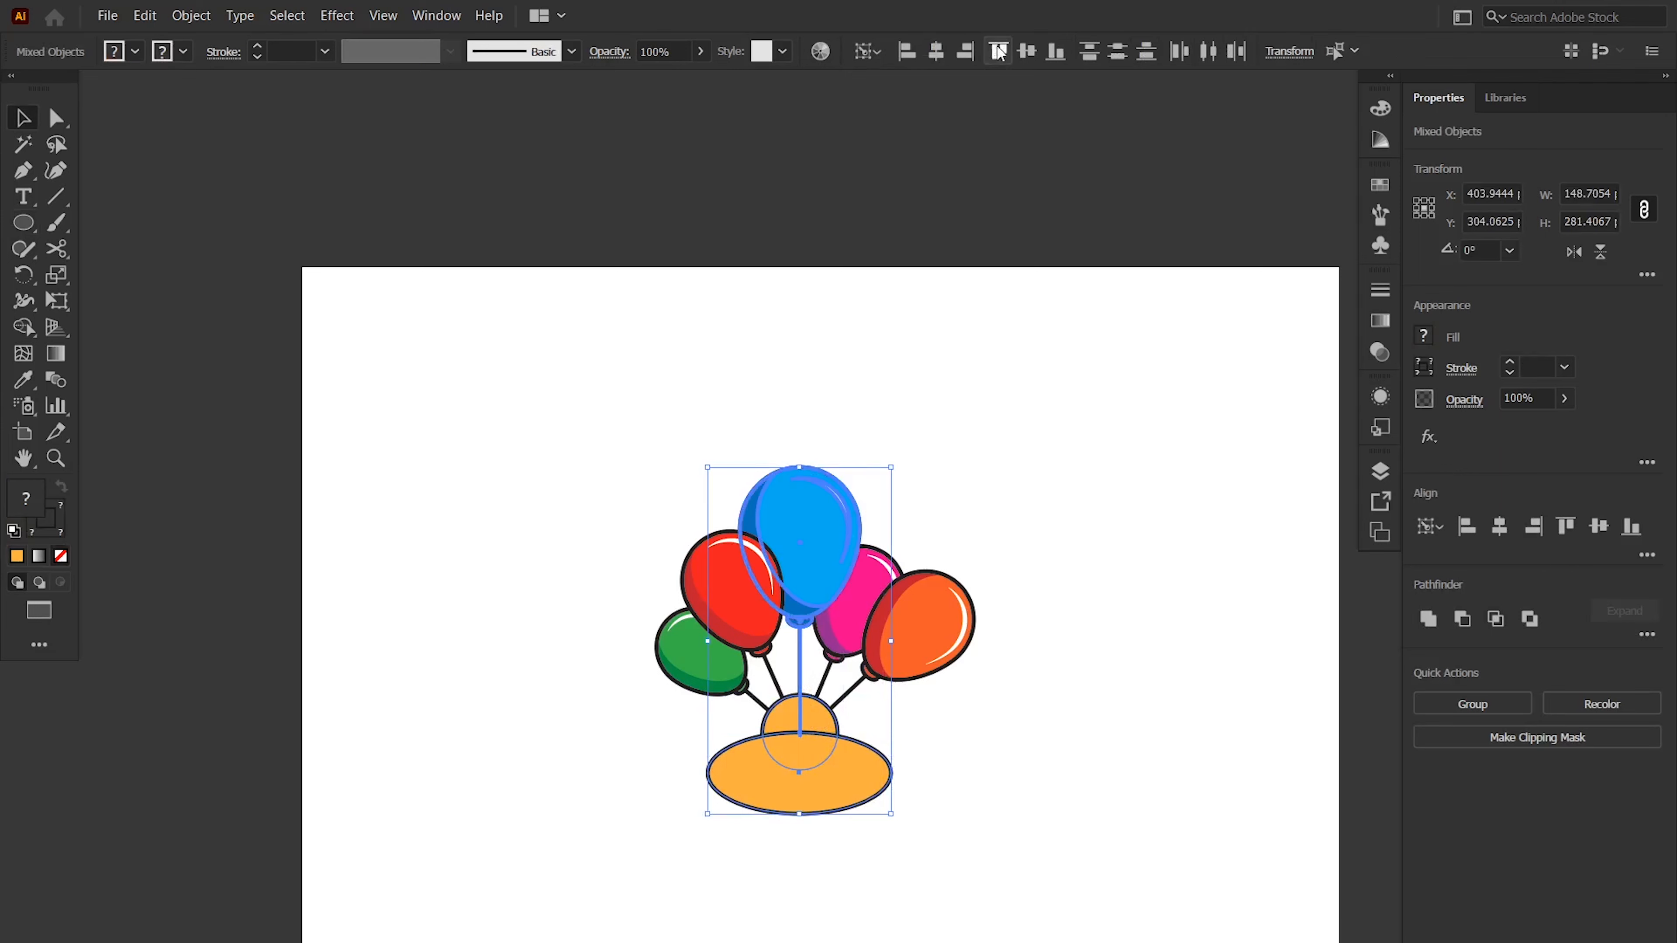
pyautogui.click(801, 737)
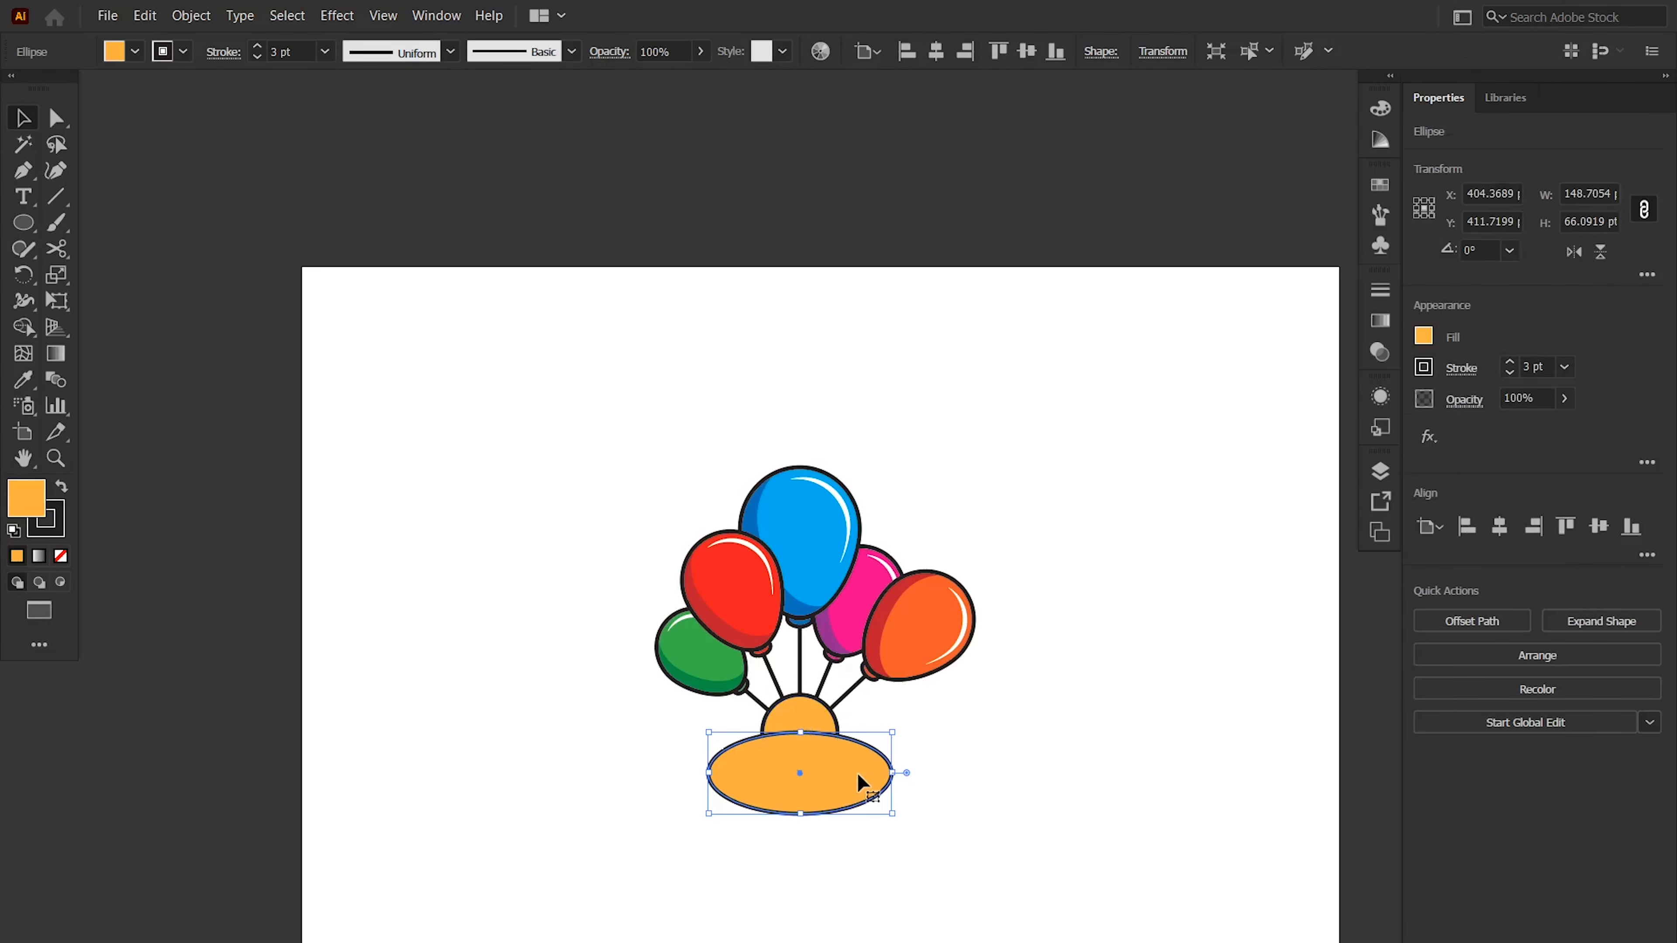
# - Copy the wide ellipse and paste the duplicate directly in front of it
pyautogui.click(157, 19)
pyautogui.click(173, 101)
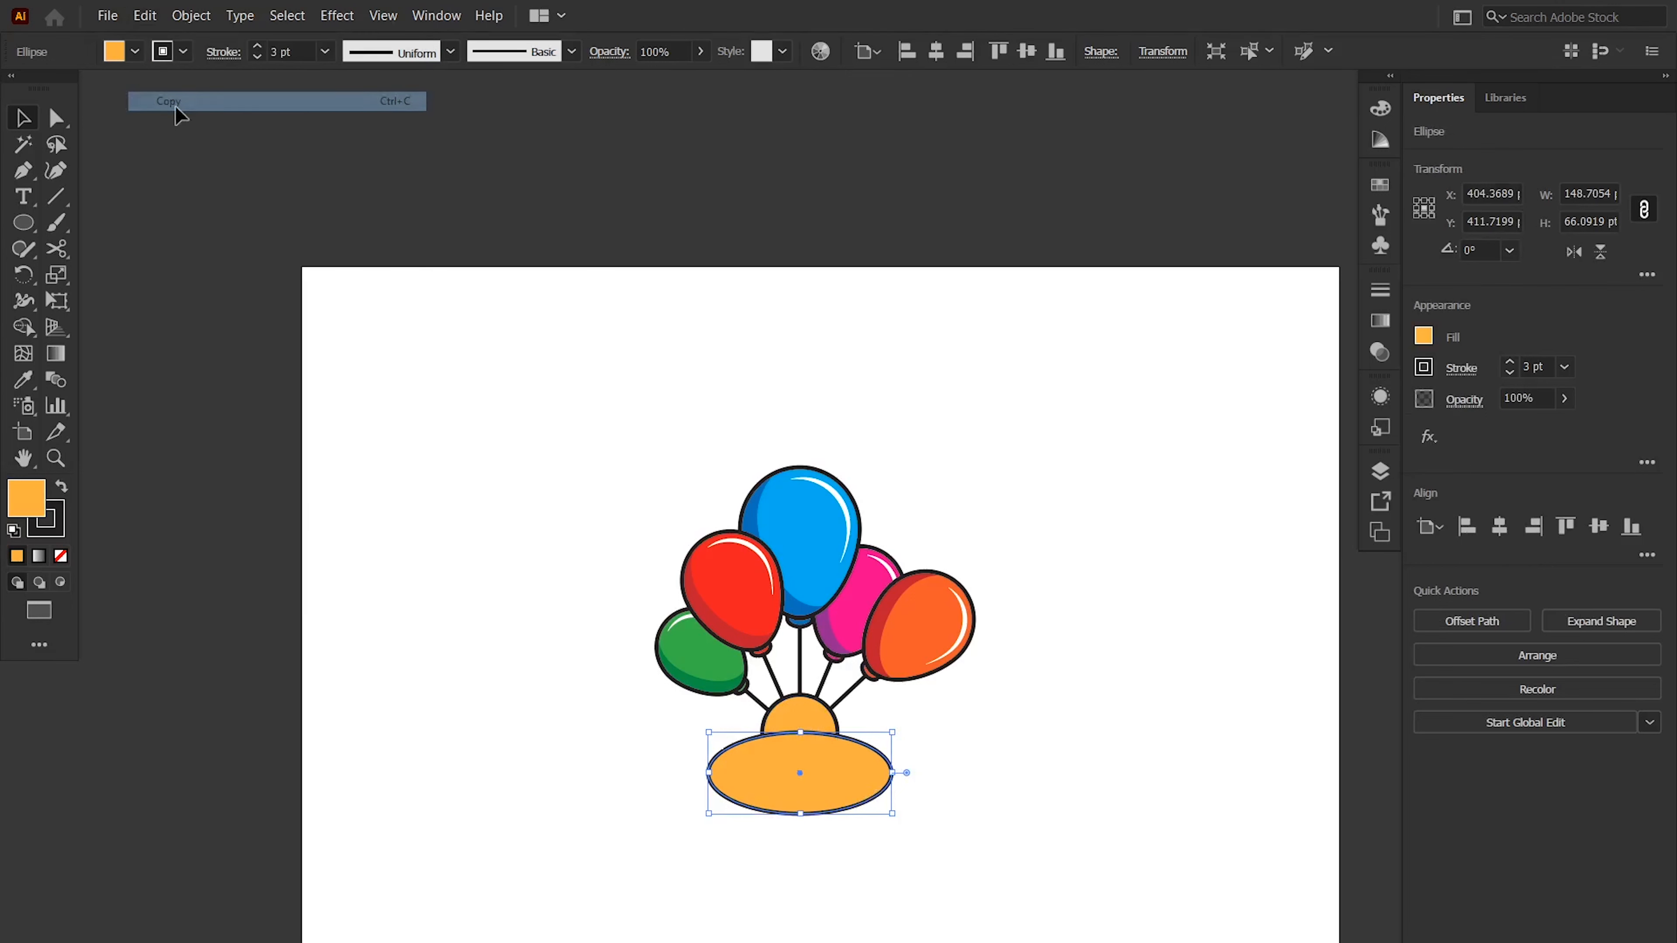
pyautogui.click(985, 774)
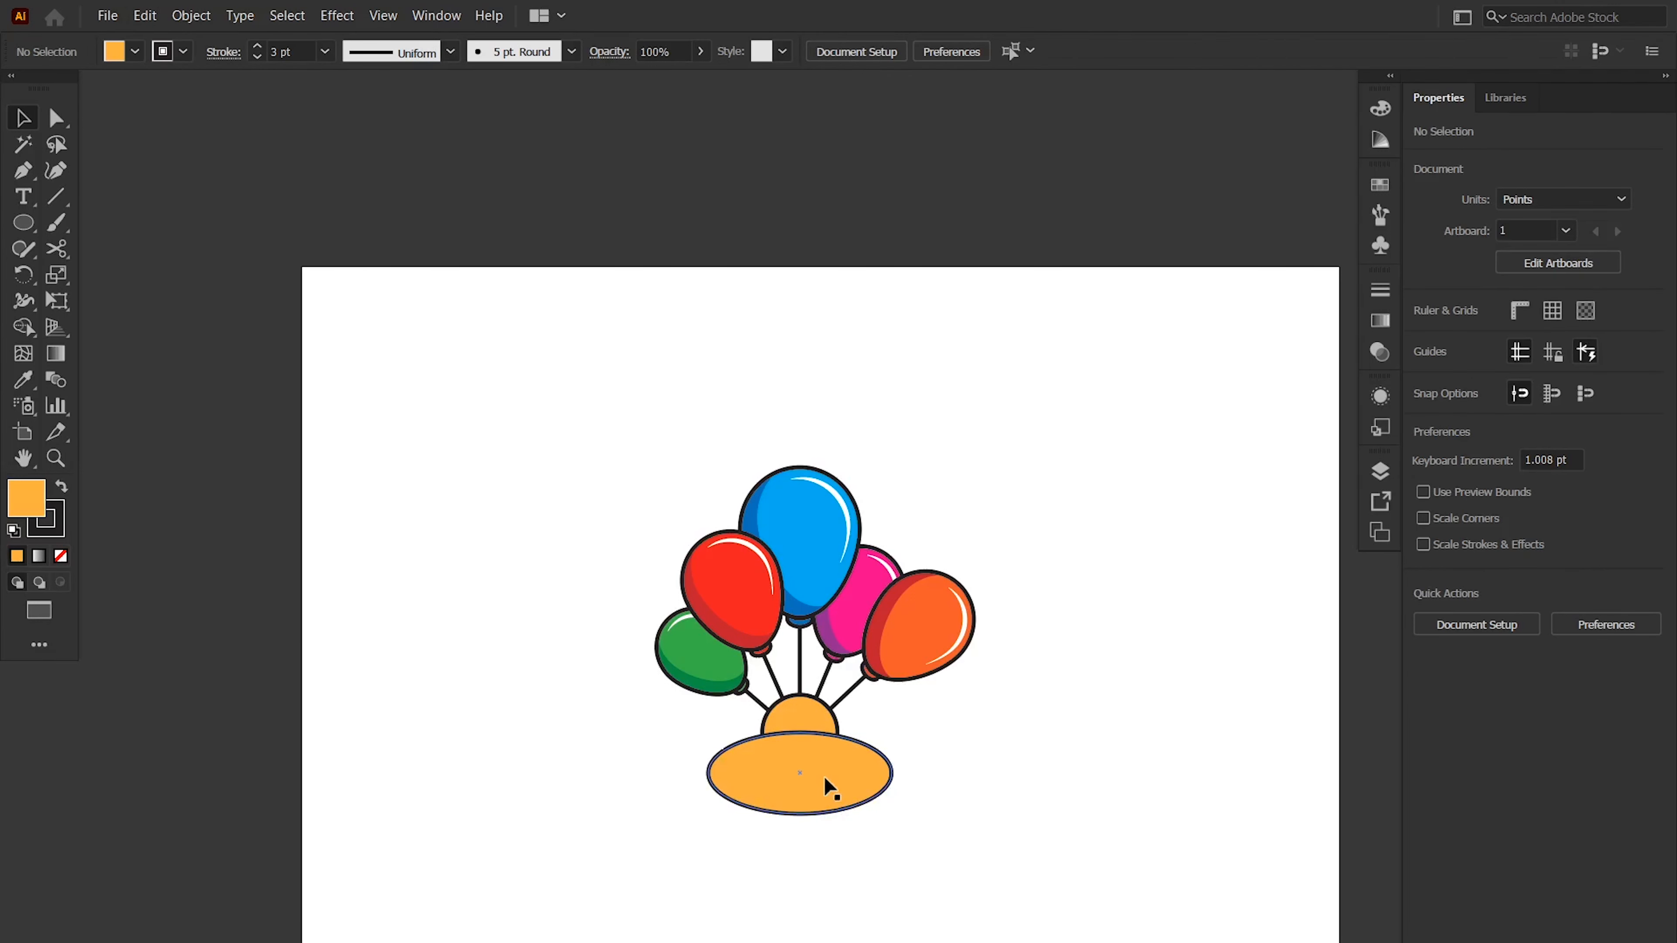
pyautogui.click(146, 16)
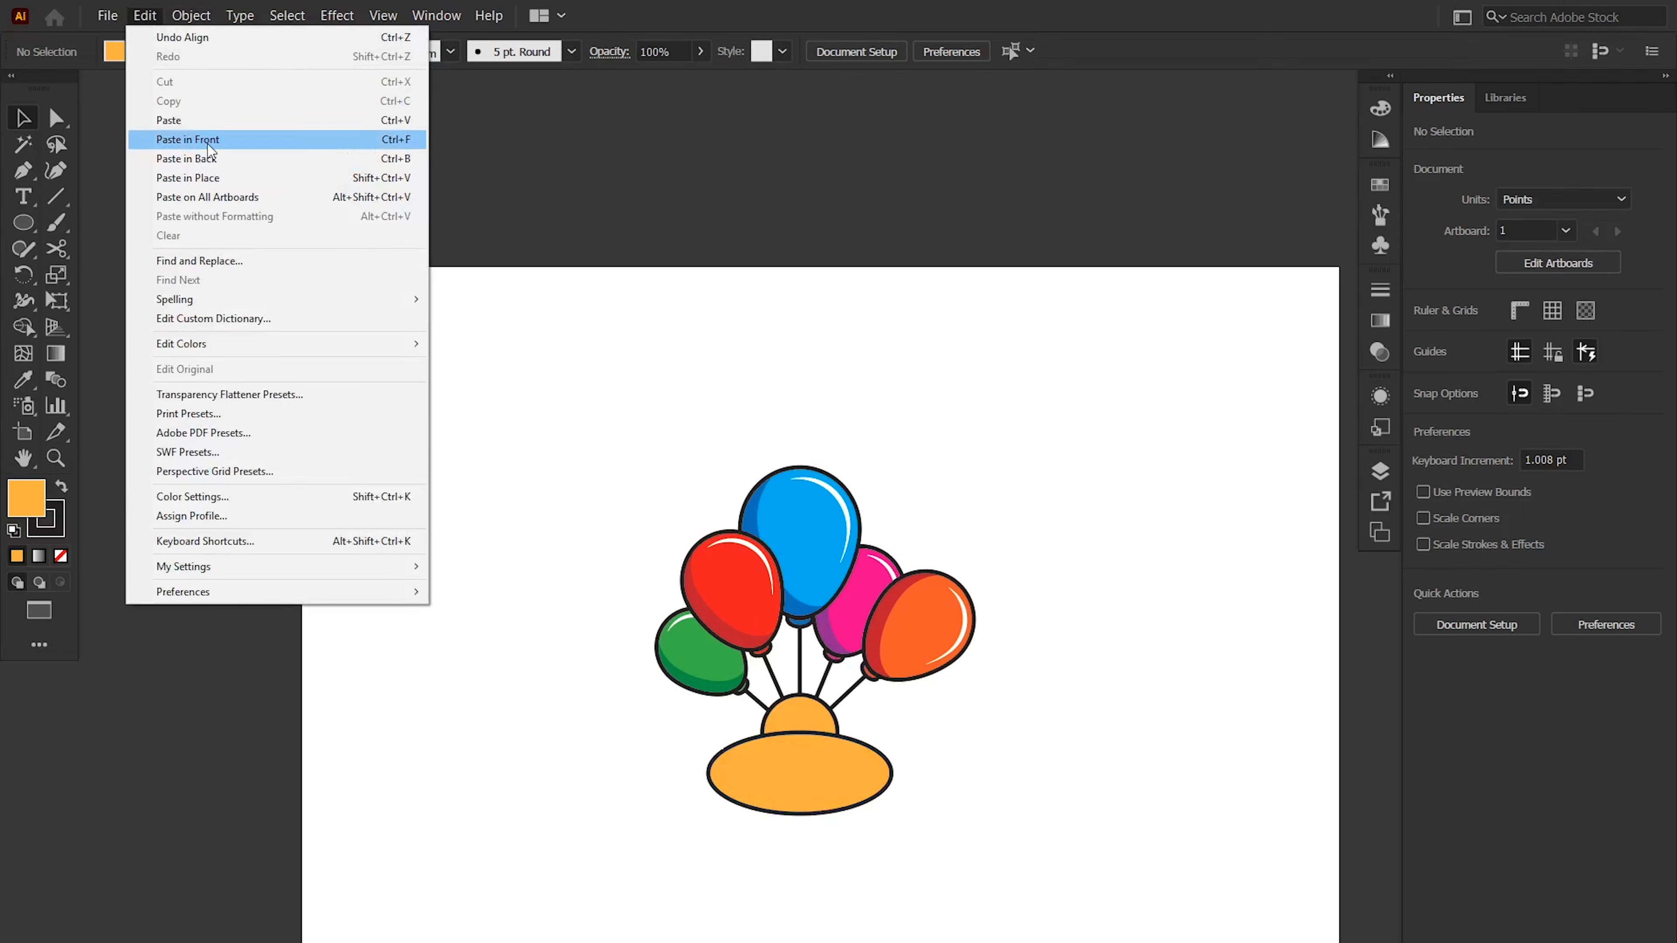
pyautogui.click(208, 140)
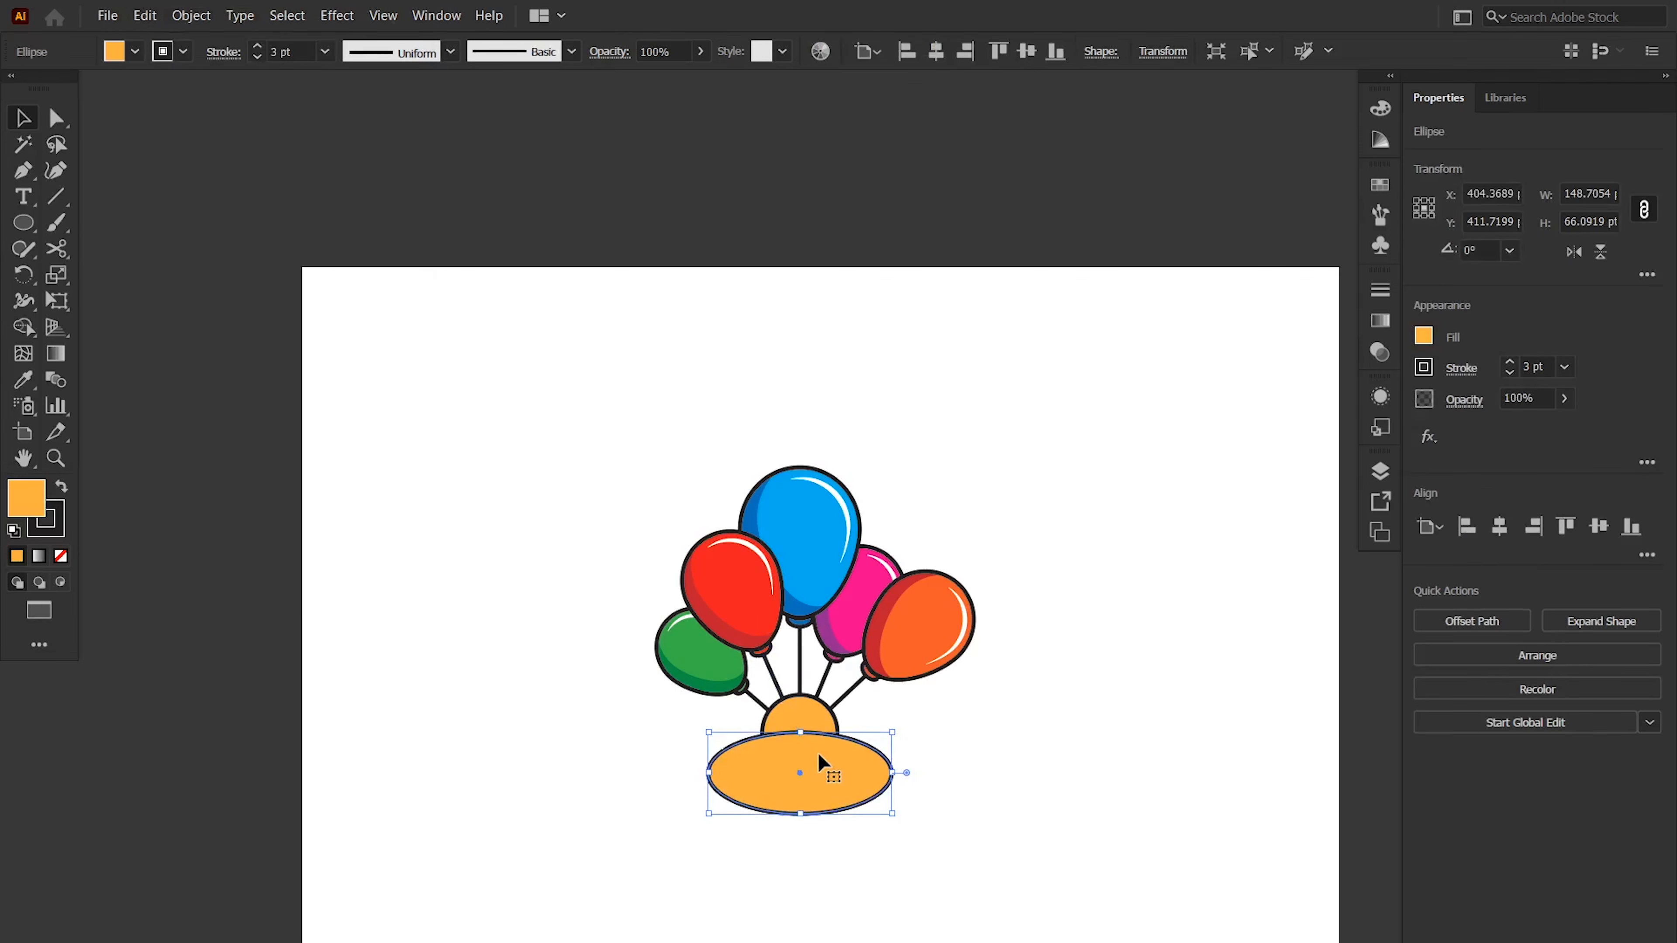
# - Shift the ellipse copy slightly down and scale it wider than the original
pyautogui.moveTo(819, 754); pyautogui.dragTo(819, 766)
pyautogui.press('s')
pyautogui.moveTo(977, 764); pyautogui.dragTo(1070, 746)
# - Subtract the ellipse copy from the original with Shape Builder, leaving a thin upper crescent across the circle
pyautogui.press('v')
pyautogui.keyDown('shift'); pyautogui.click(857, 742); pyautogui.keyUp('shift')
pyautogui.hotkey('shift', 'm')
pyautogui.moveTo(1007, 784); pyautogui.dragTo(875, 786)
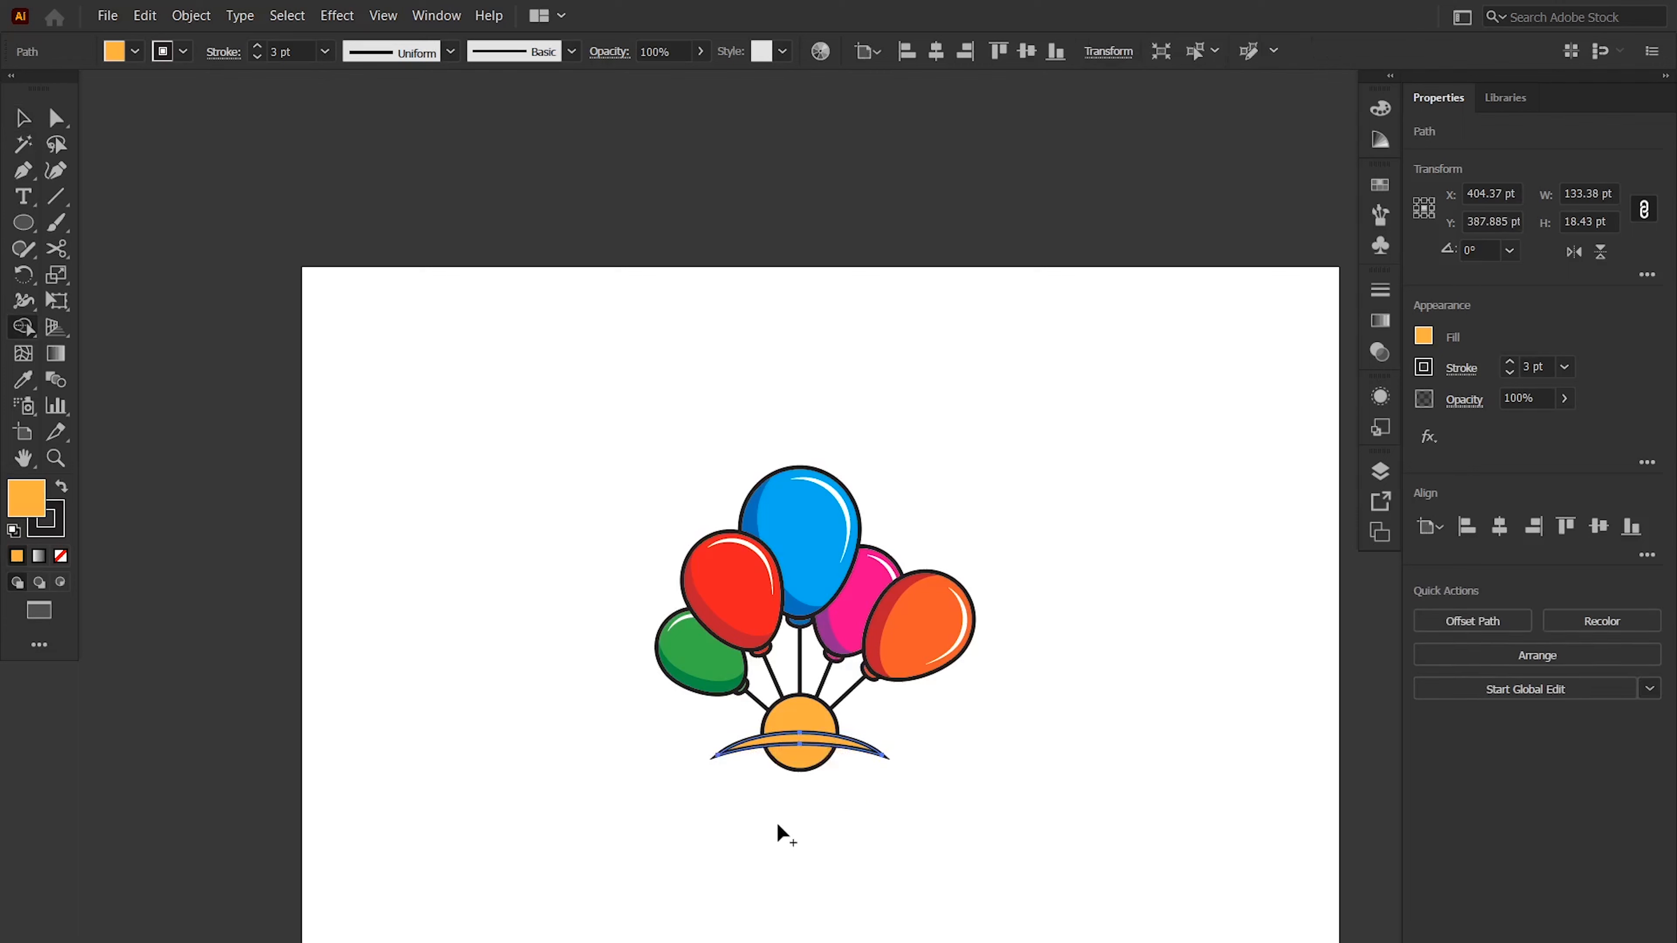
# - Remove the crescent's stroke, fill the crescent with white and copy it
pyautogui.hotkey('ctrl', 'shift', 'a')
pyautogui.press('z')
pyautogui.click(766, 774)
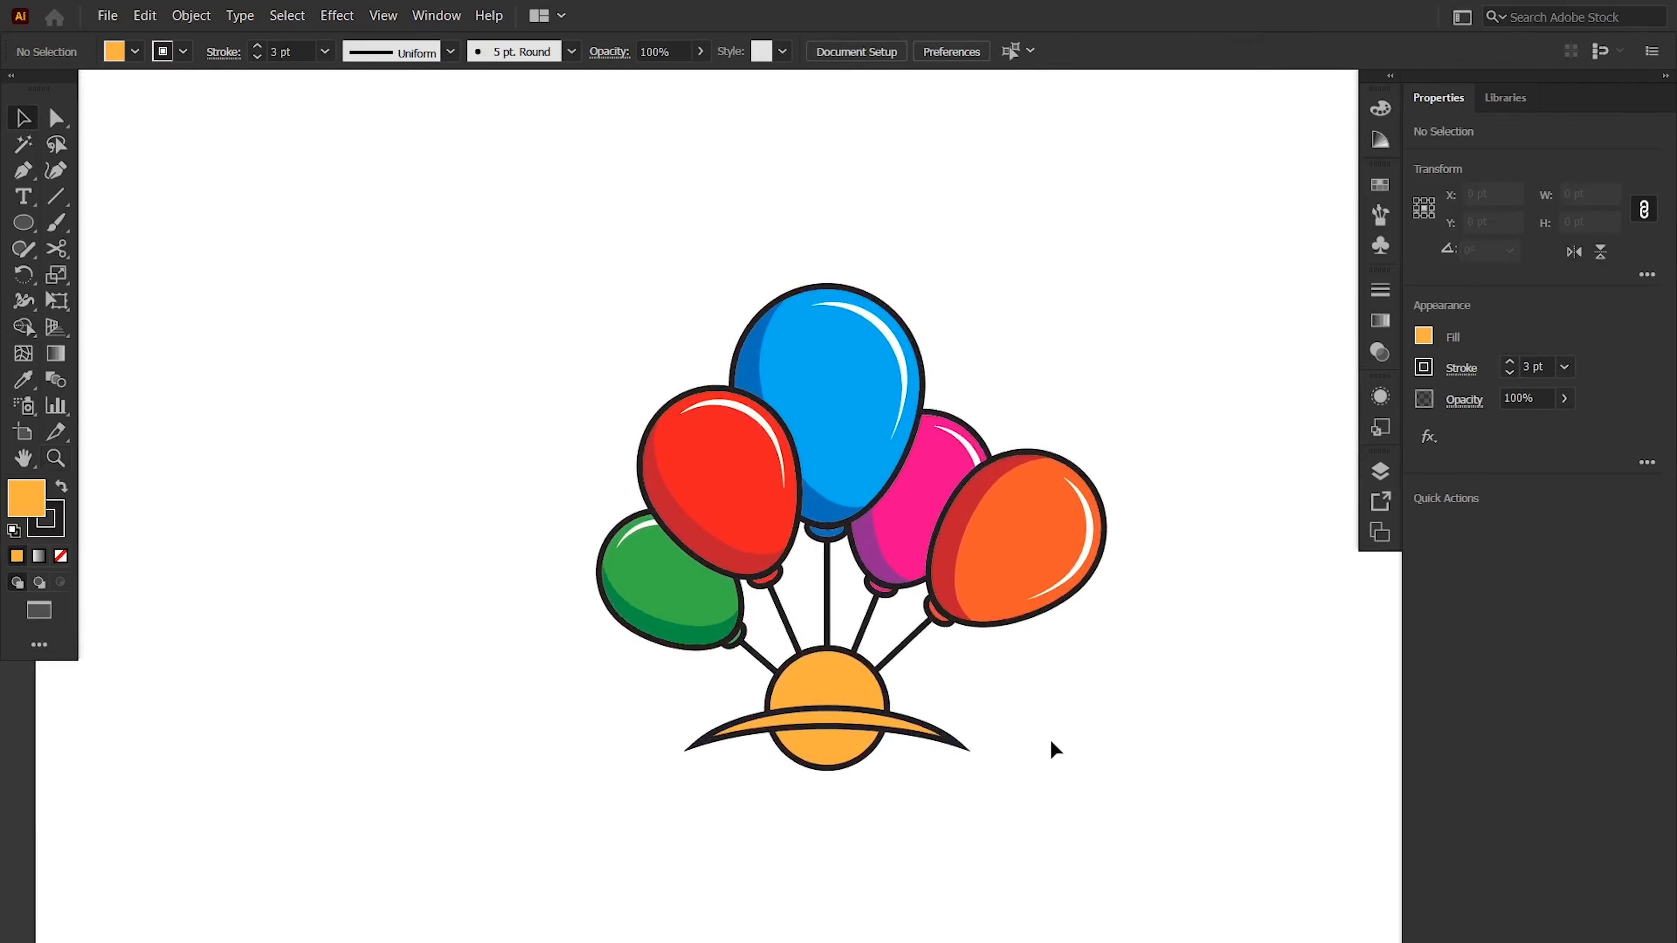
pyautogui.click(932, 738)
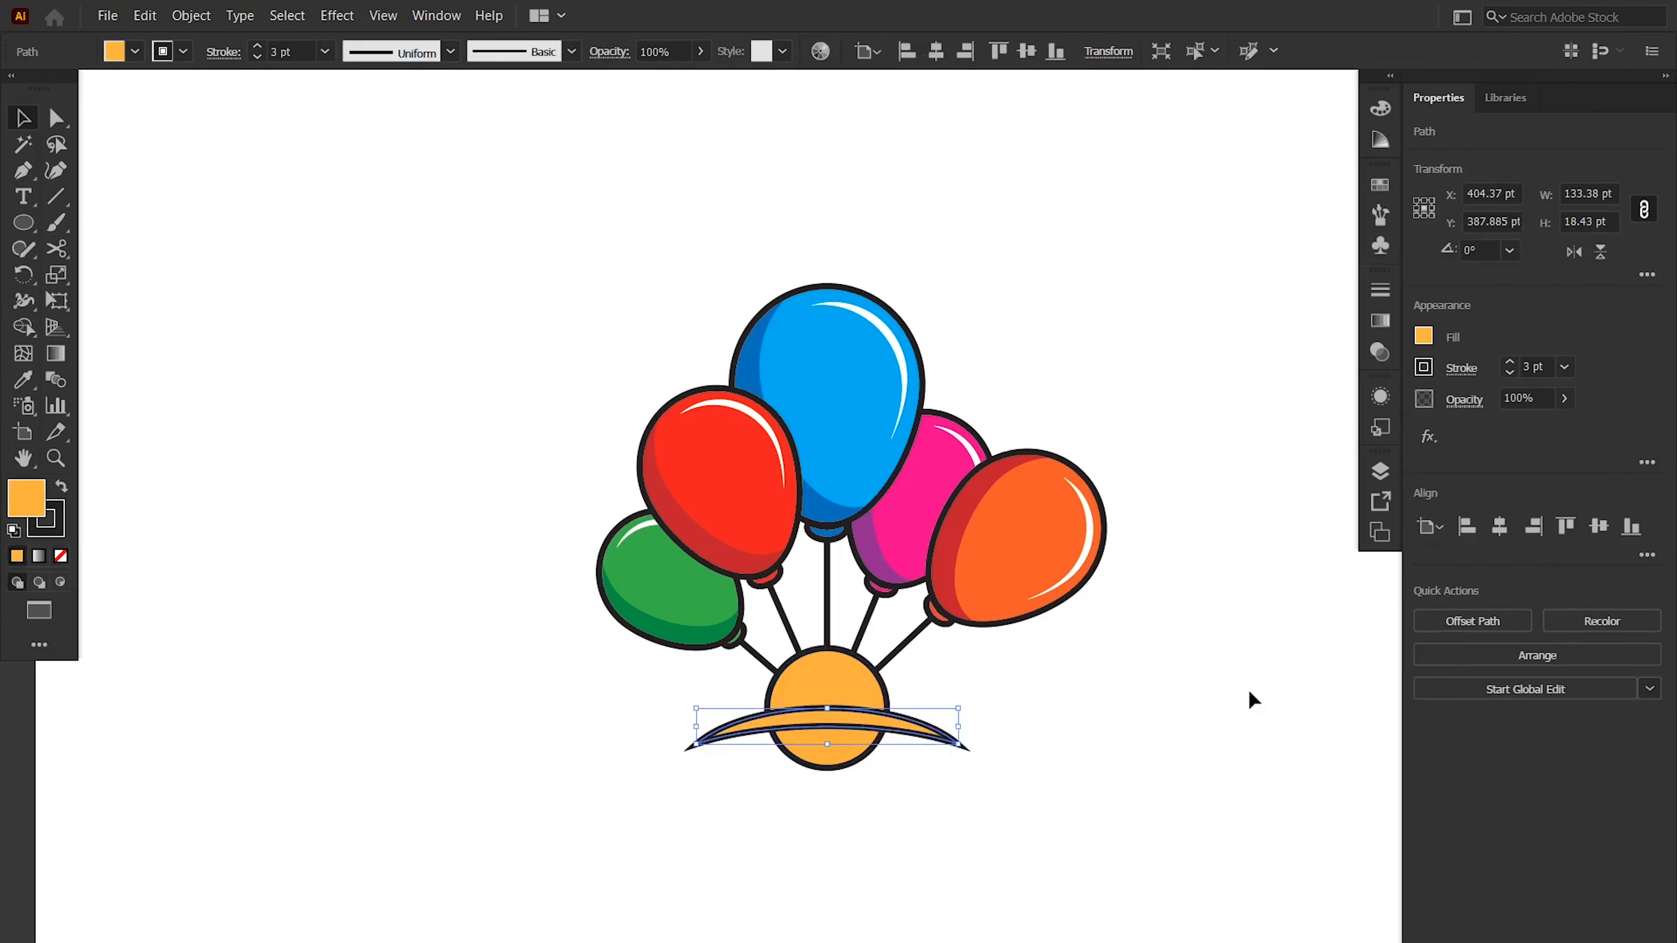
pyautogui.click(183, 51)
pyautogui.click(15, 88)
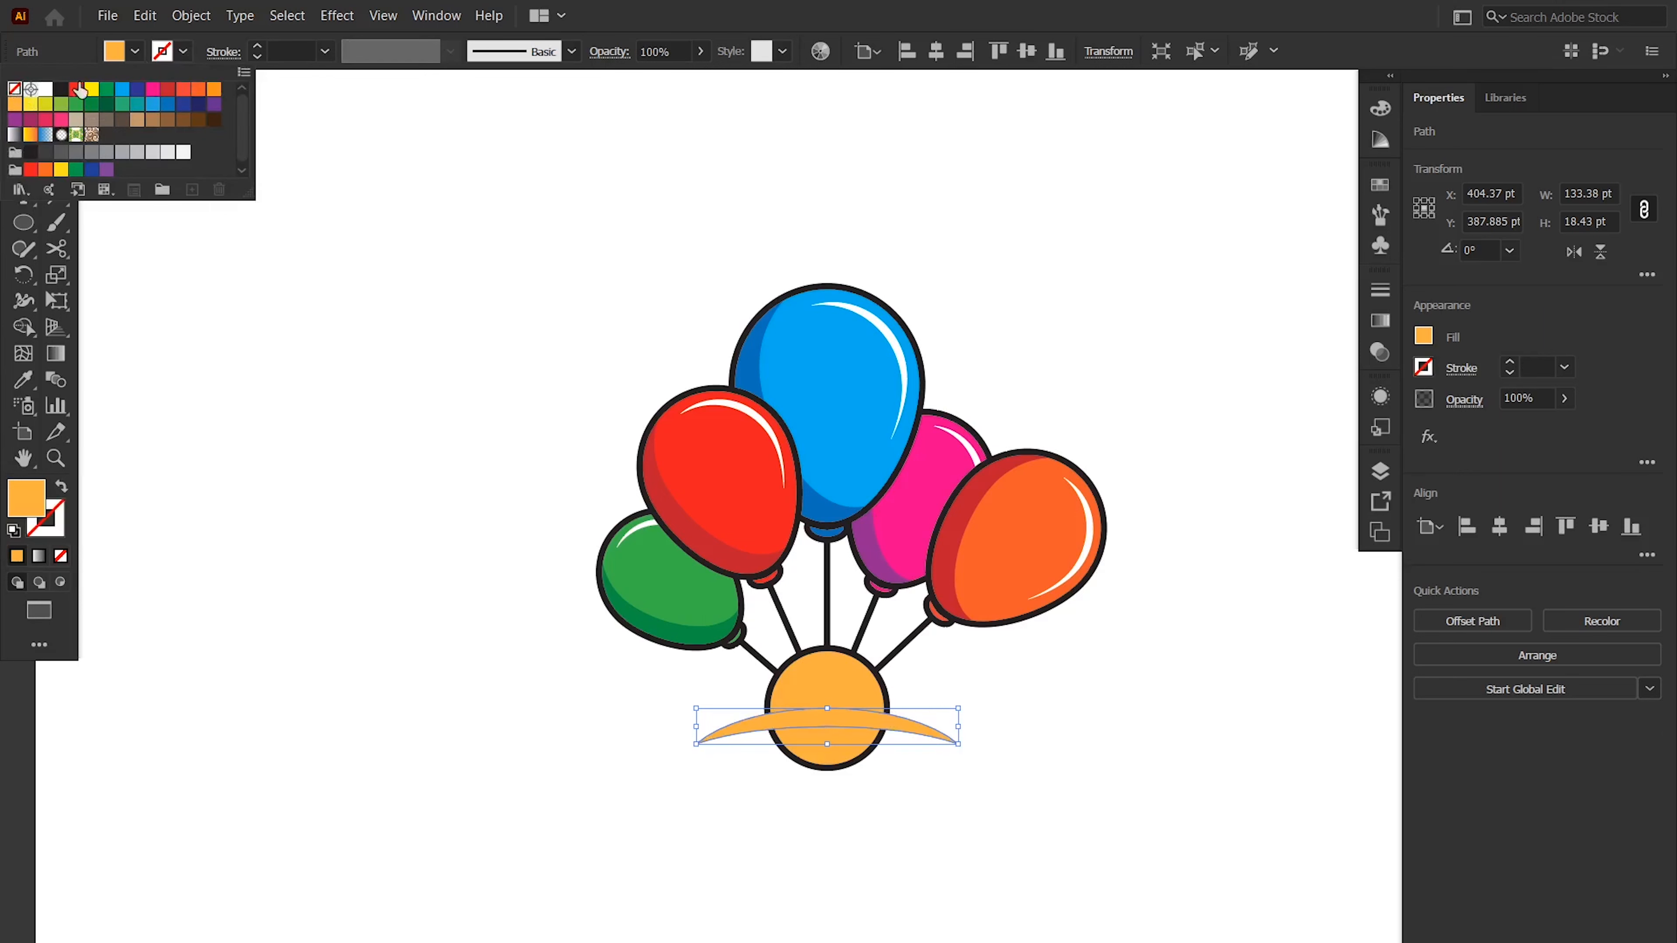
pyautogui.click(45, 88)
pyautogui.click(153, 16)
pyautogui.click(202, 102)
# - Cut away the circle's lower part together with the crescent using Shape Builder, keeping only the orange dome
pyautogui.click(1091, 686)
pyautogui.click(897, 724)
pyautogui.keyDown('shift'); pyautogui.click(847, 746); pyautogui.keyUp('shift')
pyautogui.hotkey('shift', 'm')
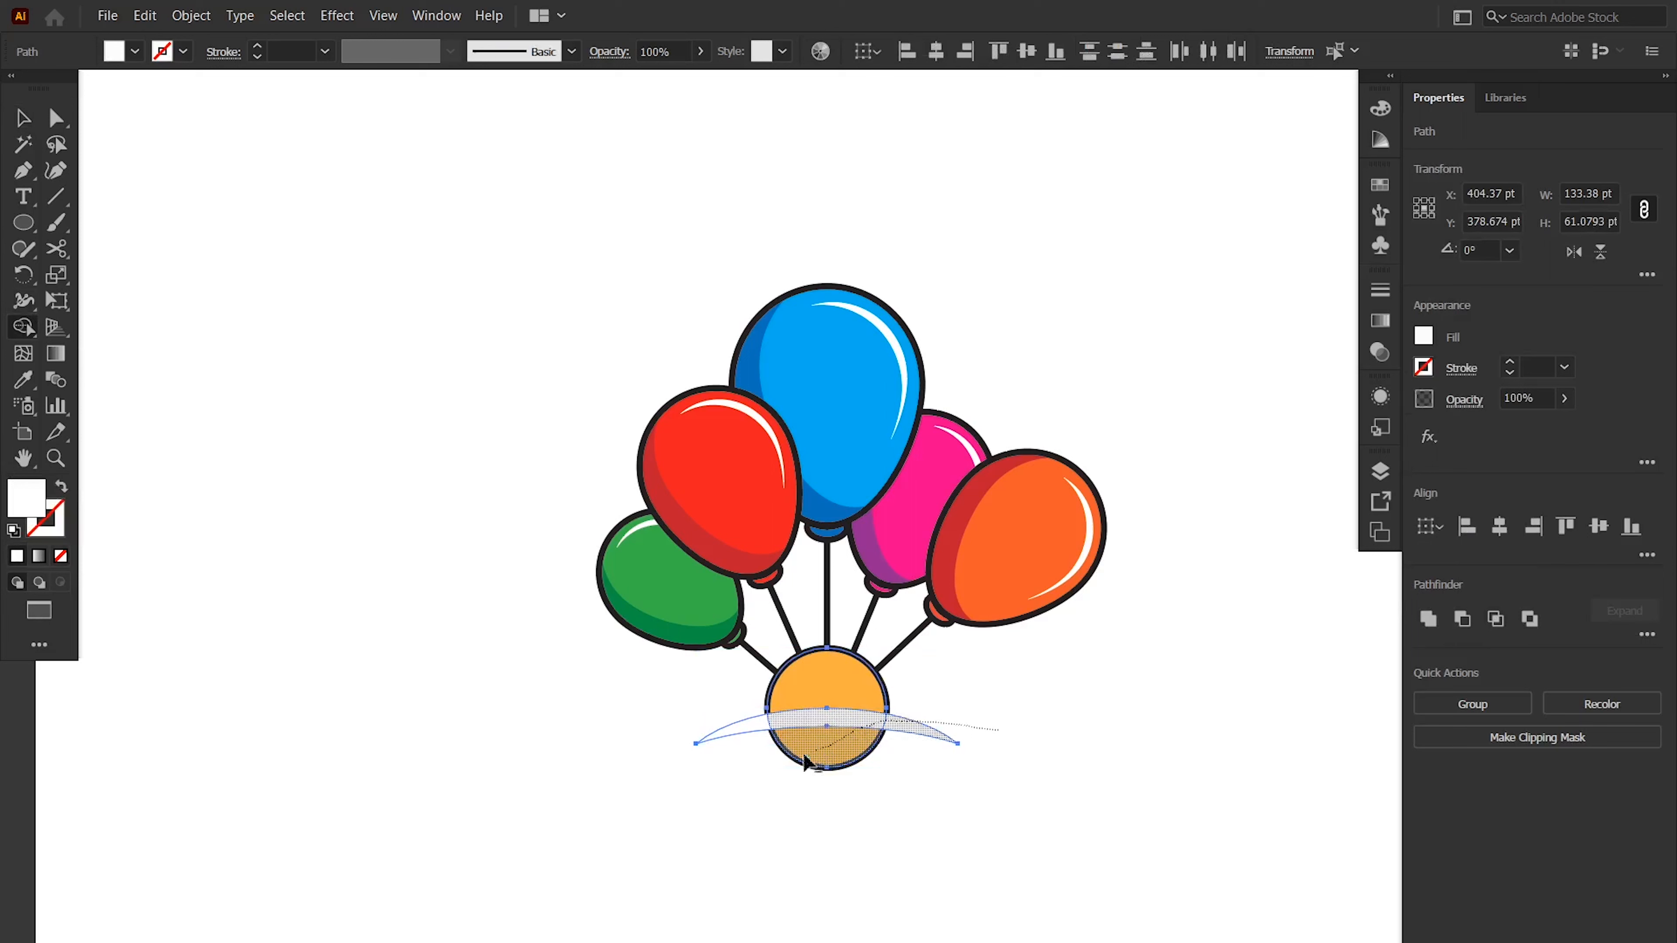
pyautogui.keyDown('alt'); pyautogui.click(816, 739); pyautogui.keyUp('alt')
# - Paste the copied white crescent in front, in its original place along the orange dome's base
pyautogui.press('v')
pyautogui.click(144, 15)
pyautogui.click(224, 142)
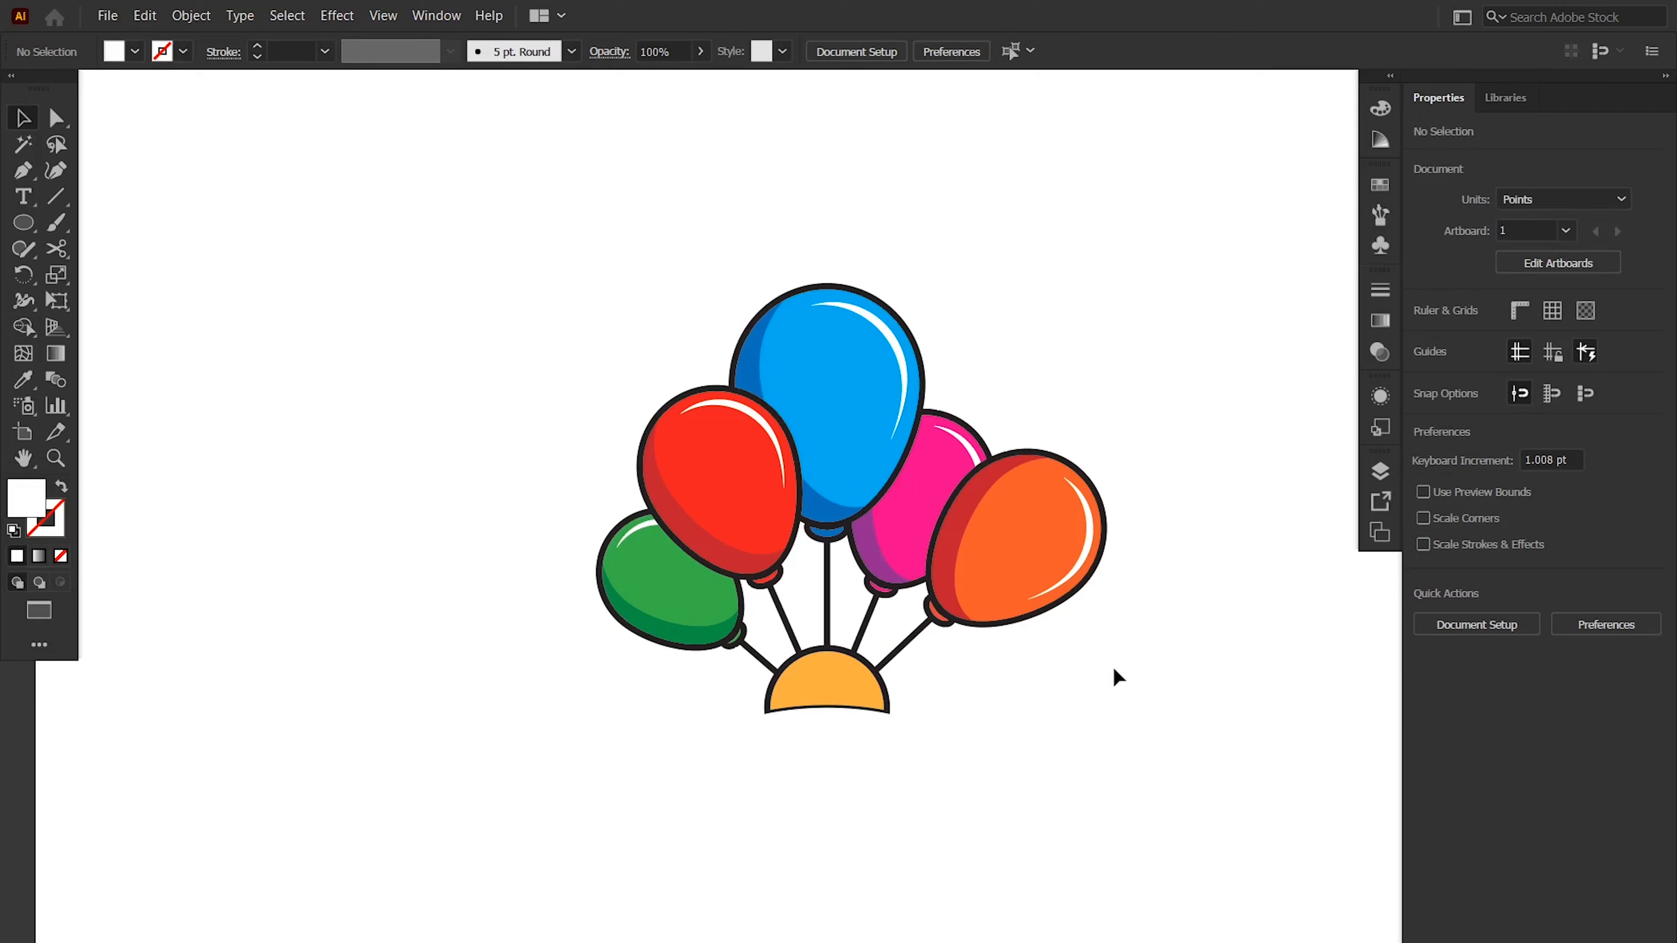
# - Paste another copy directly in front of the white crescent and fill it with dark green
pyautogui.click(846, 687)
pyautogui.click(842, 723)
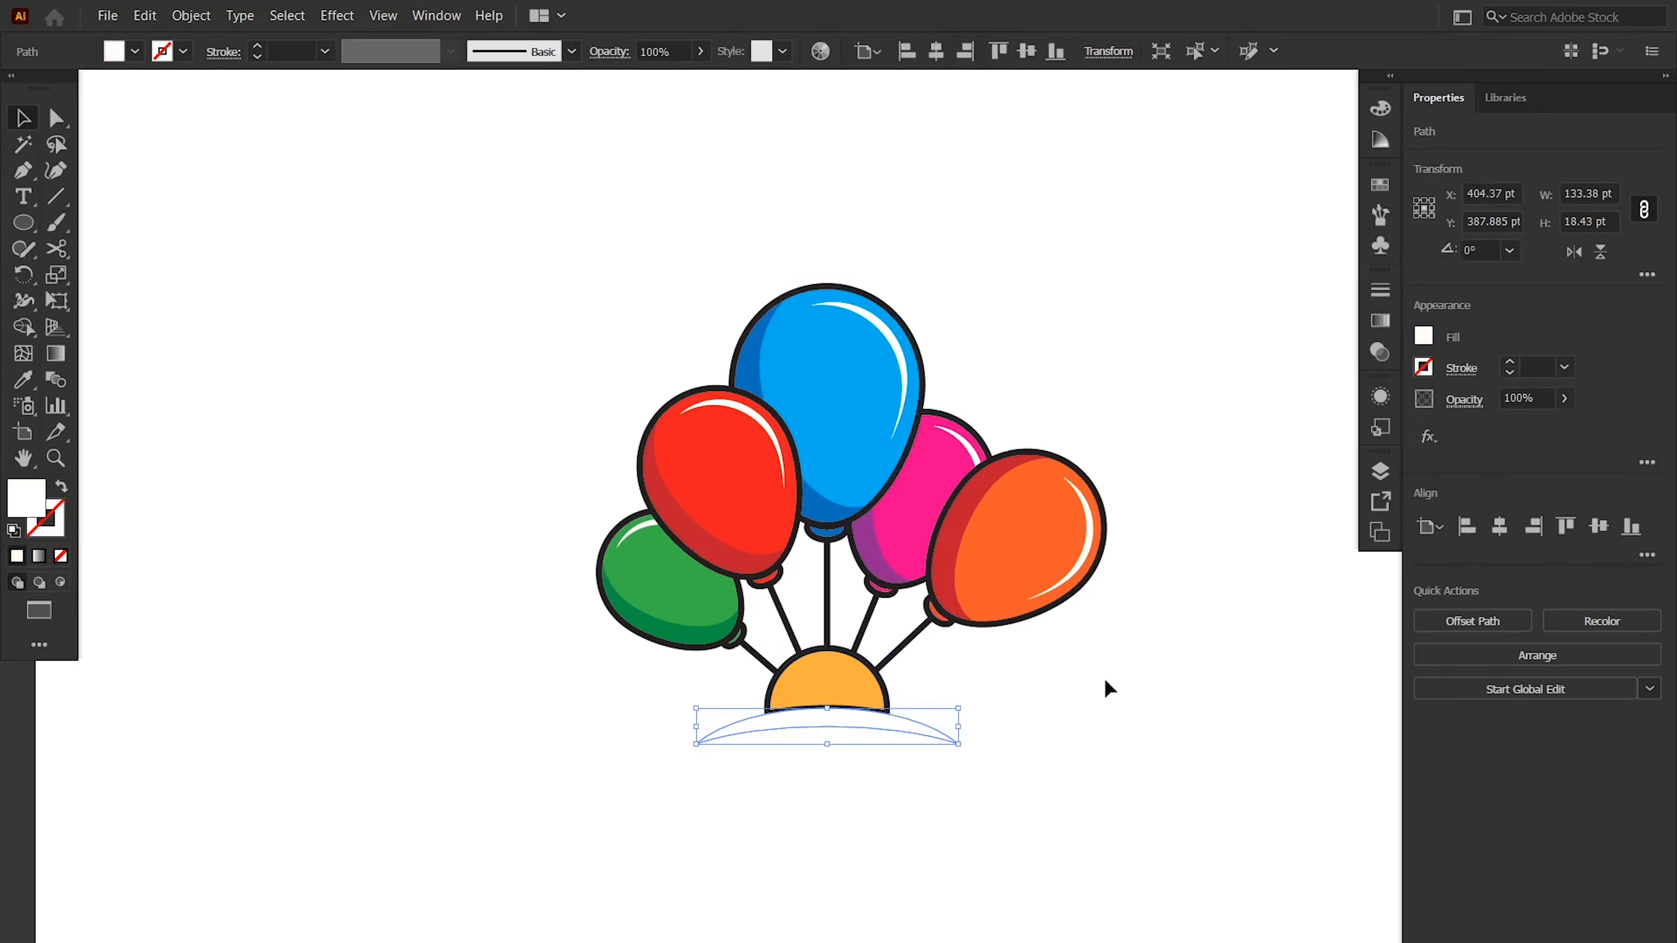
pyautogui.click(154, 16)
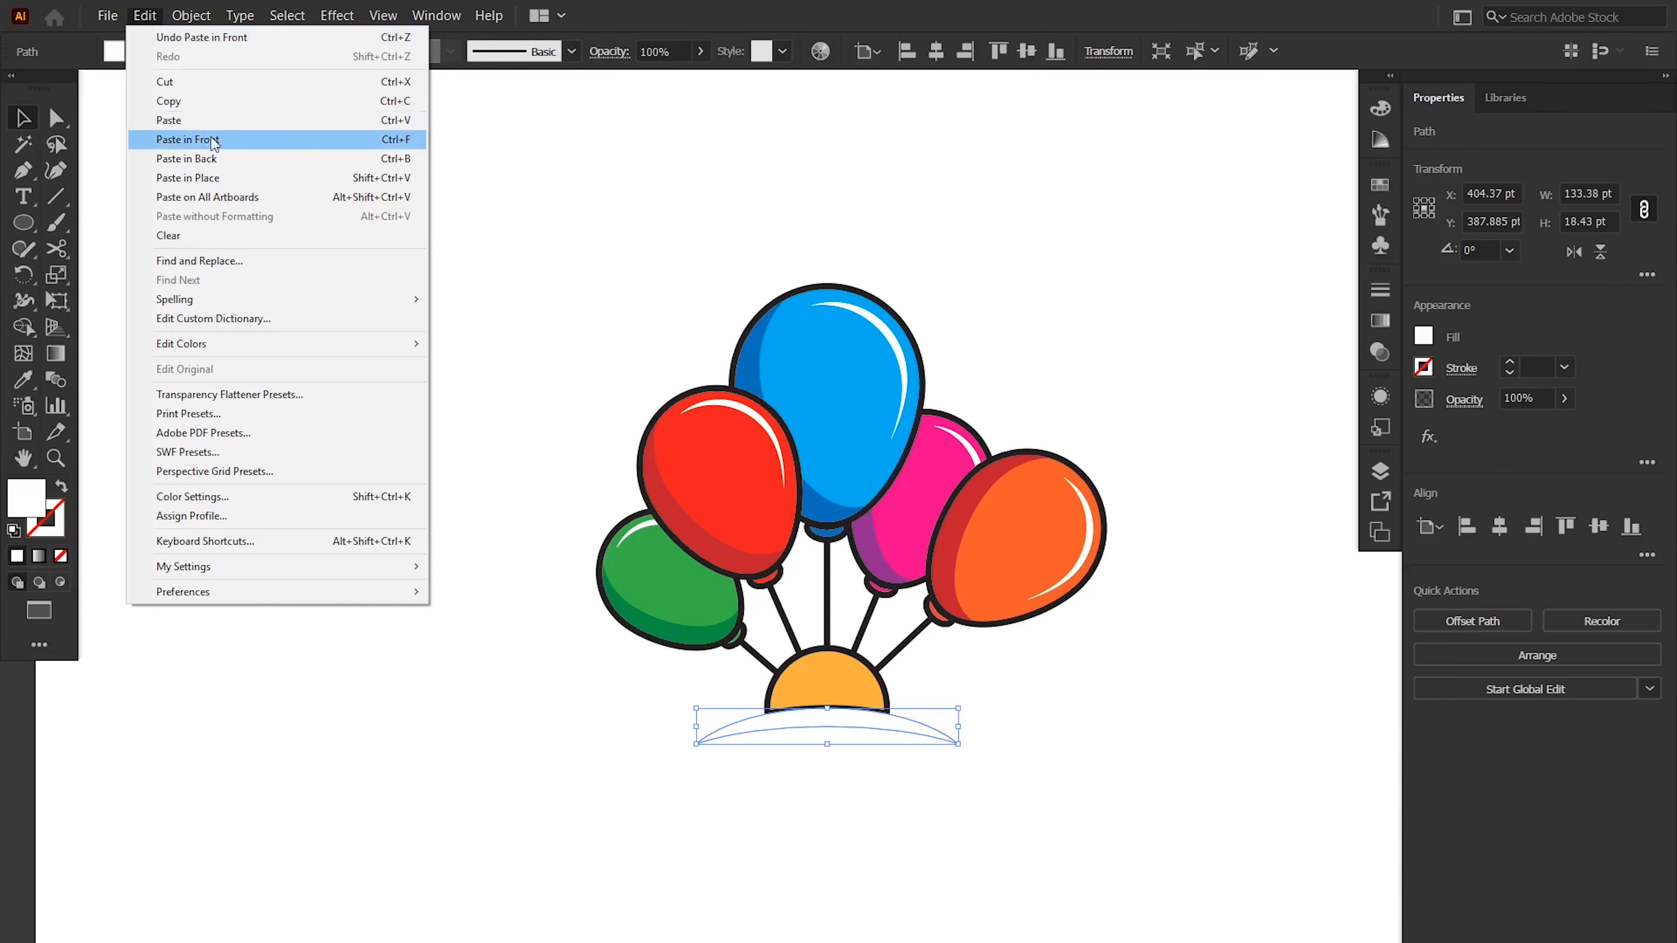
pyautogui.click(198, 159)
pyautogui.click(135, 53)
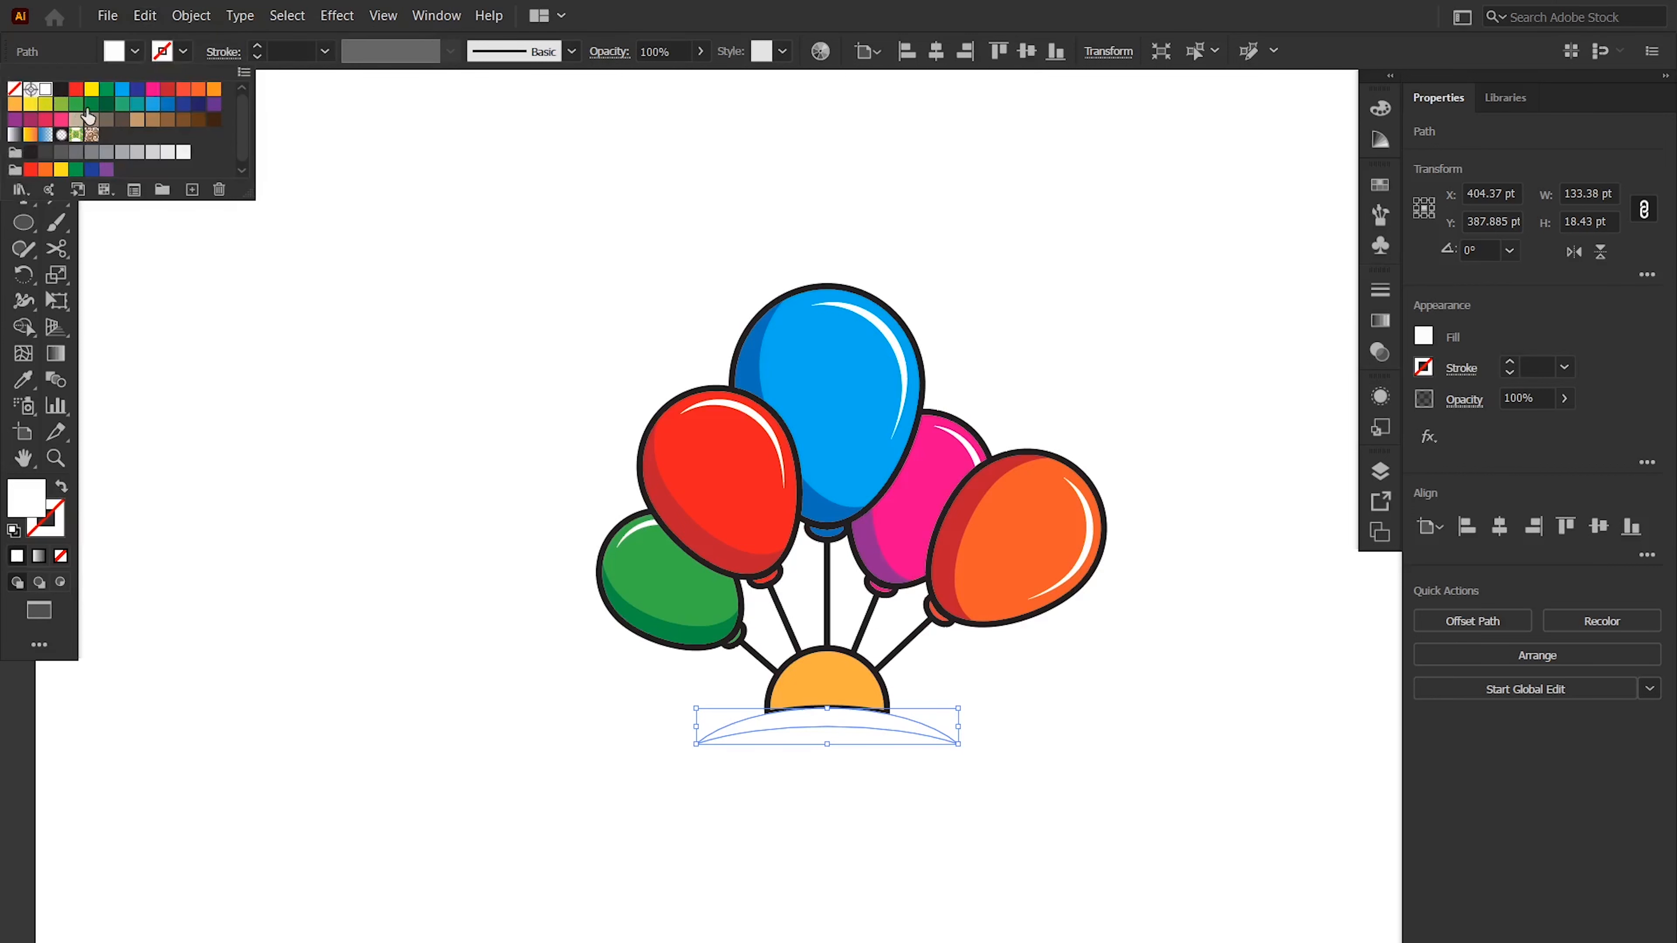
pyautogui.click(88, 116)
# - Move the green crescent about 4 pt down and select the white crescent behind it
pyautogui.scroll(5, 936, 774)
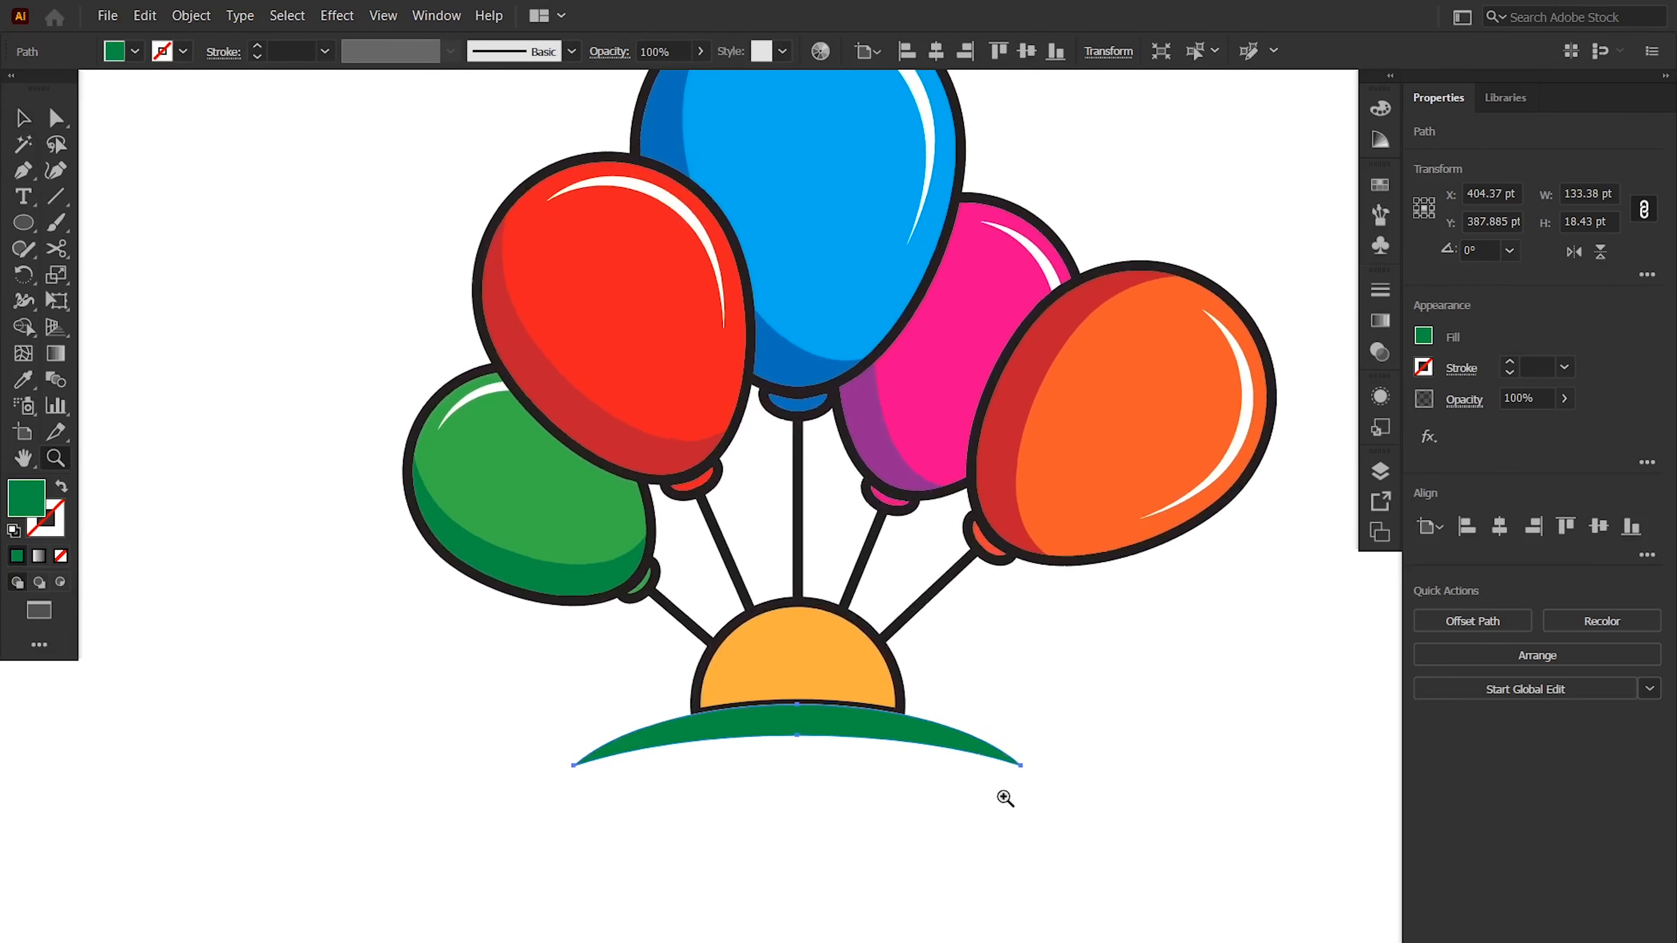
pyautogui.moveTo(827, 727); pyautogui.dragTo(828, 750)
pyautogui.click(964, 734)
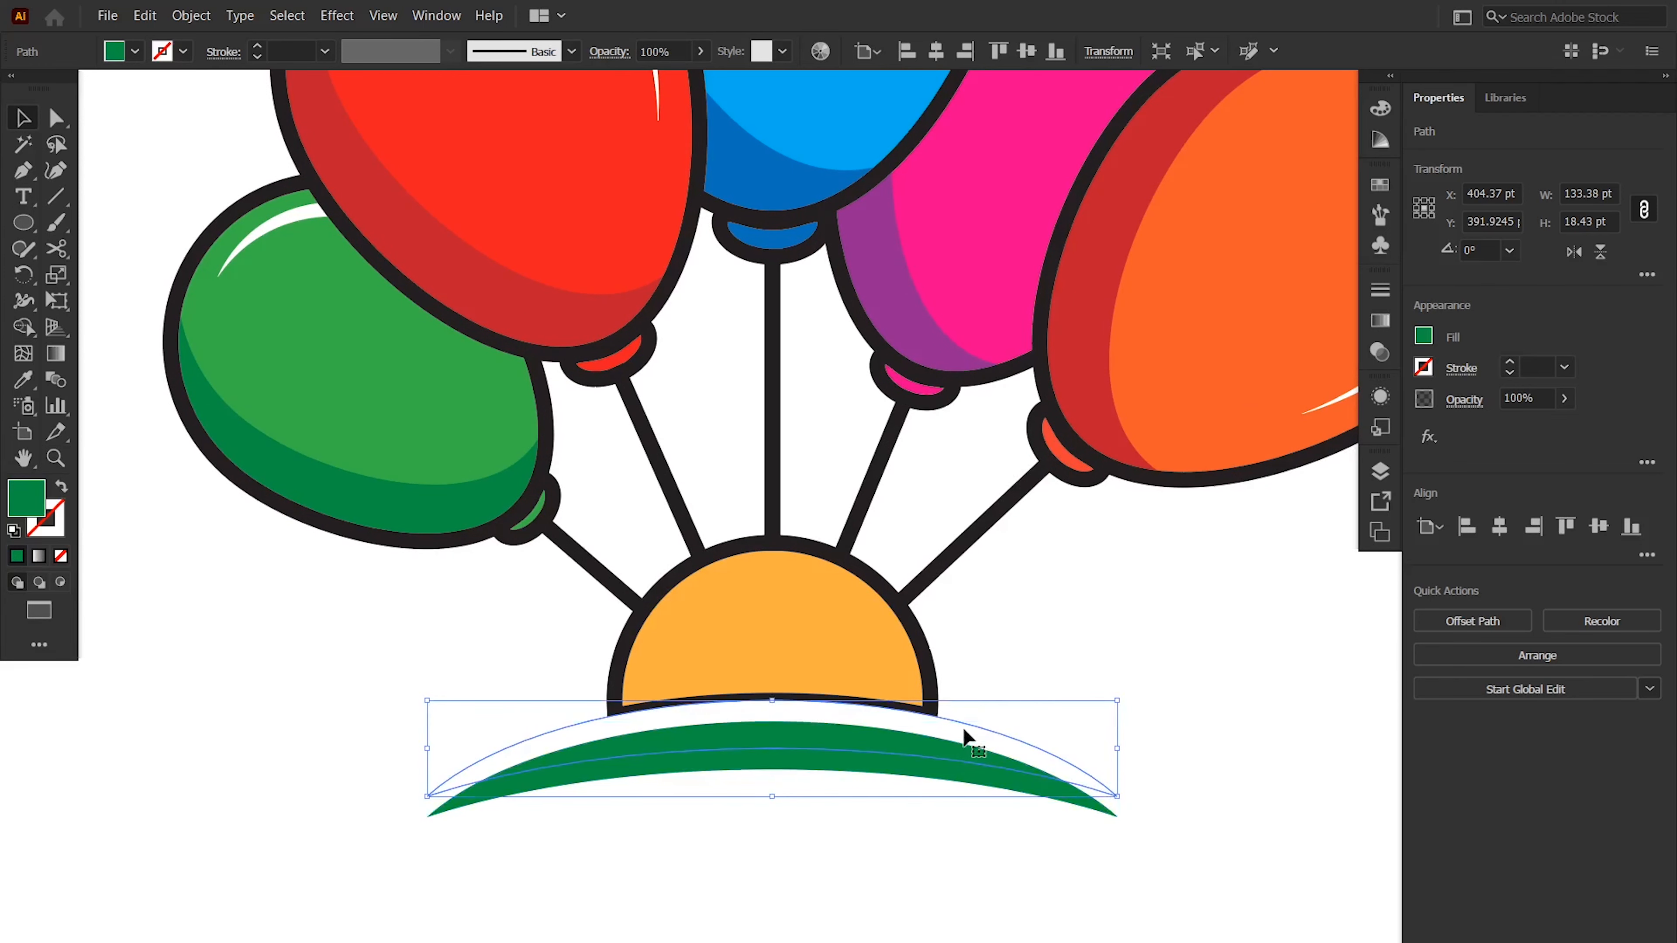